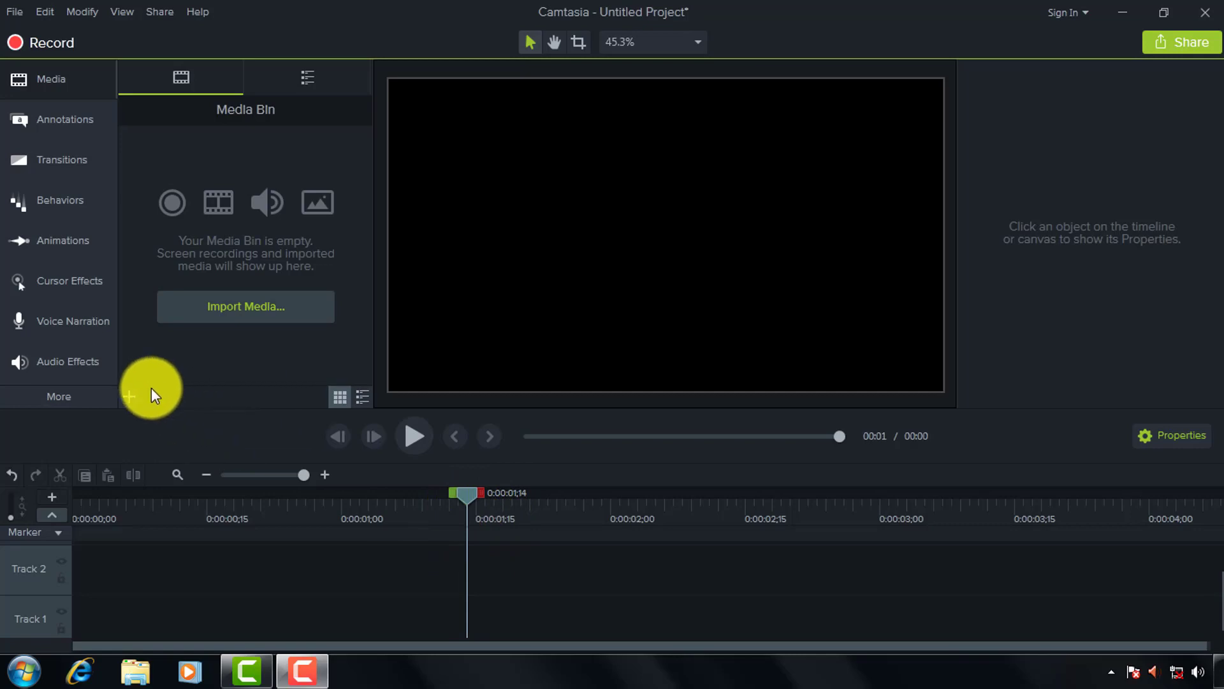
Step: Import all seven media files from the "projects files" folder on the Desktop into the Media Bin
click(128, 397)
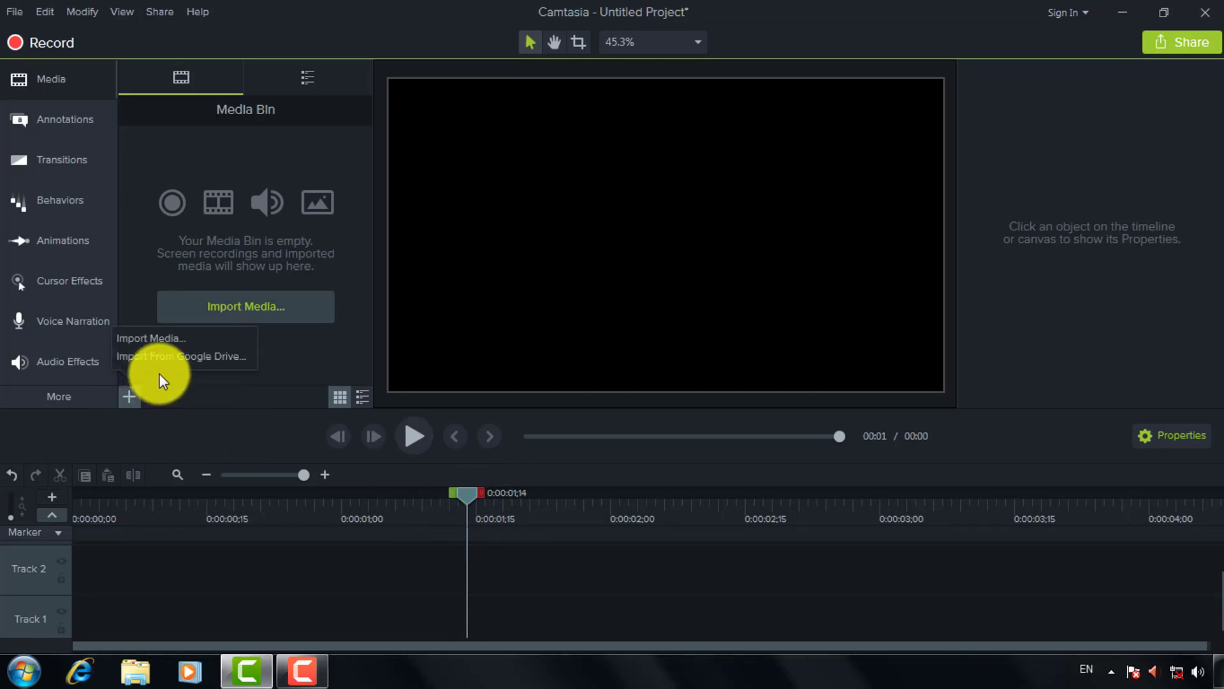
click(158, 340)
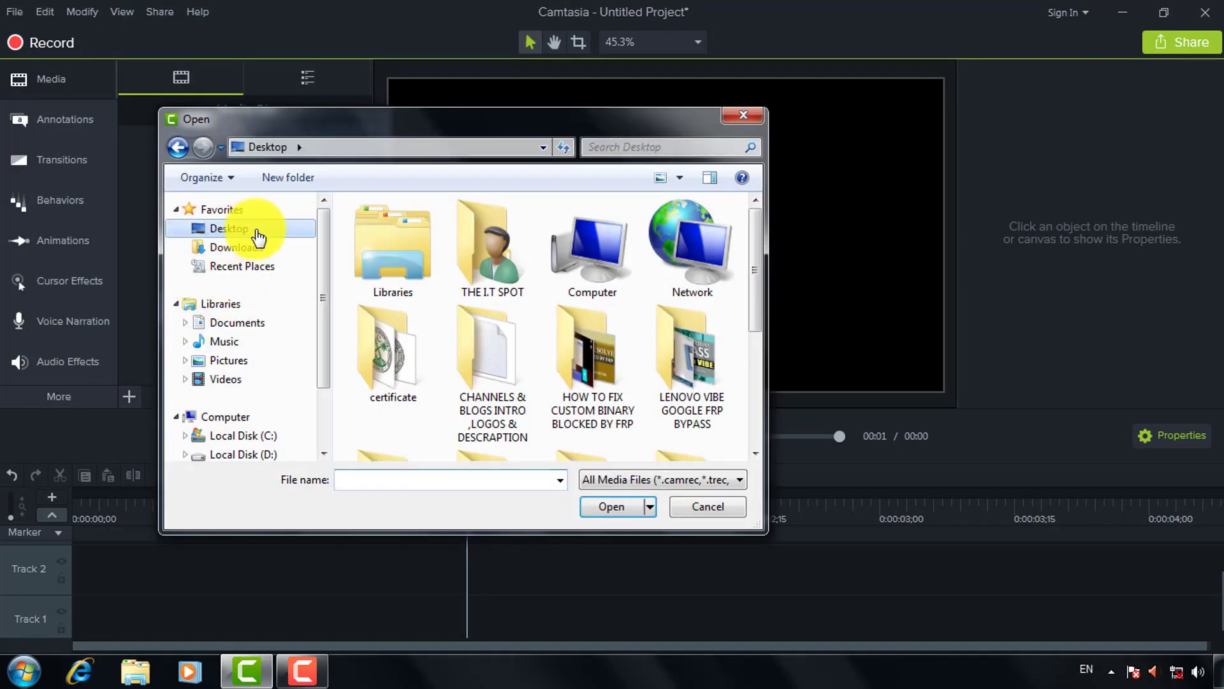
drag(758, 327, 770, 421)
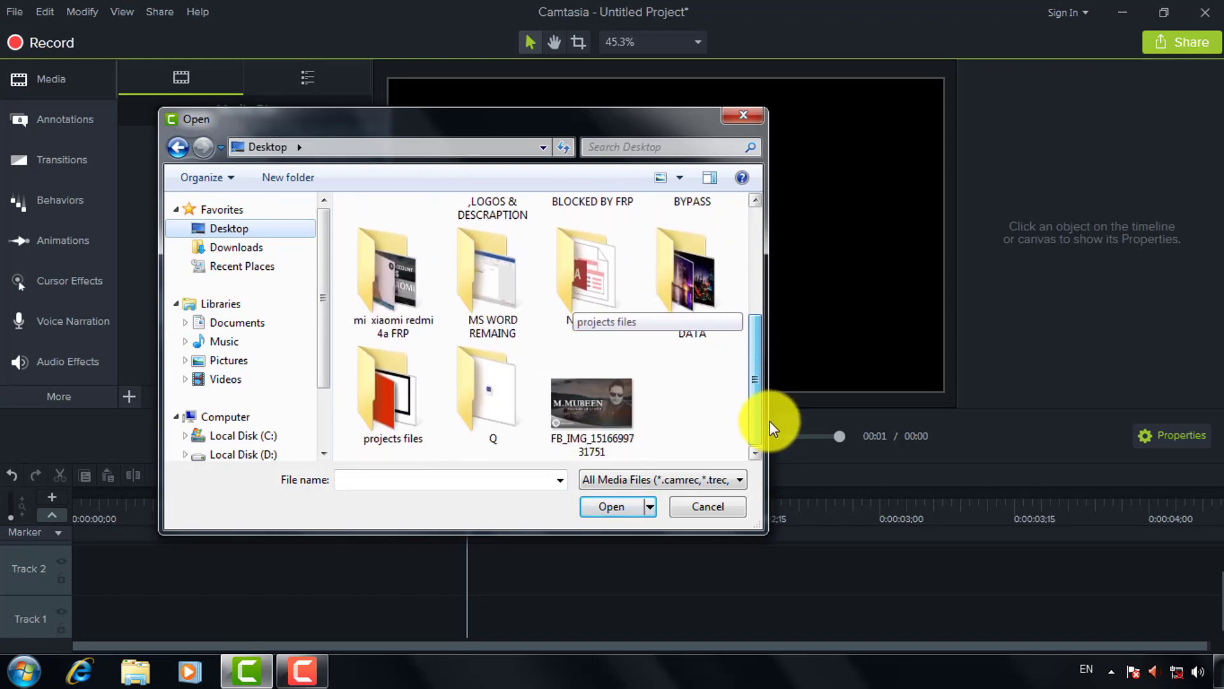
click(377, 400)
double_click(376, 399)
drag(377, 444, 755, 260)
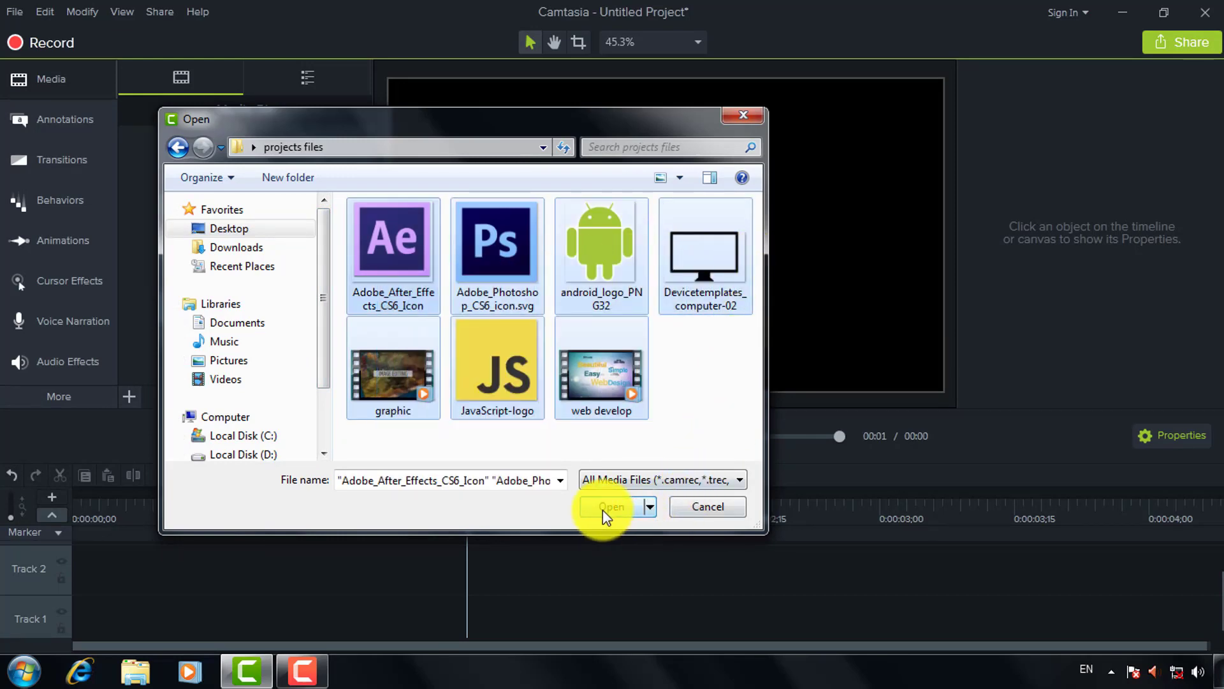
click(604, 507)
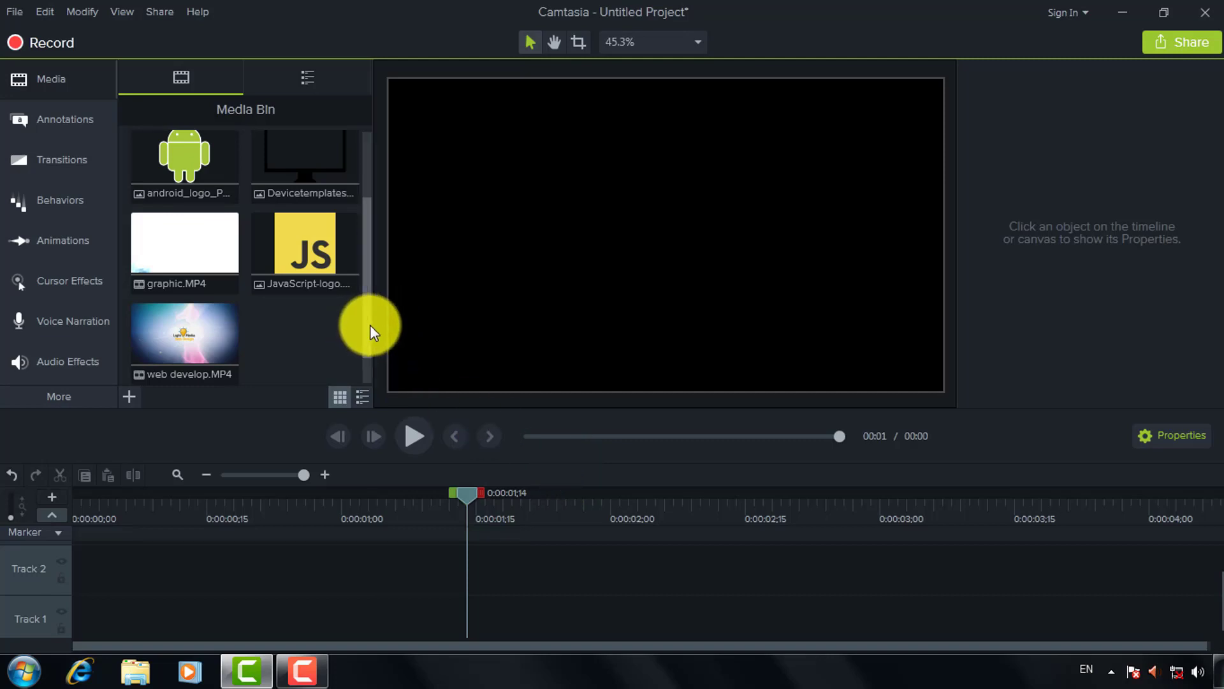
Step: Place graphic.MP4 at the start of Track 1 and return the playhead to the beginning of the timeline
mouse_move(369, 324)
mouse_down()
mouse_move(370, 247)
mouse_move(370, 325)
mouse_up()
click(222, 247)
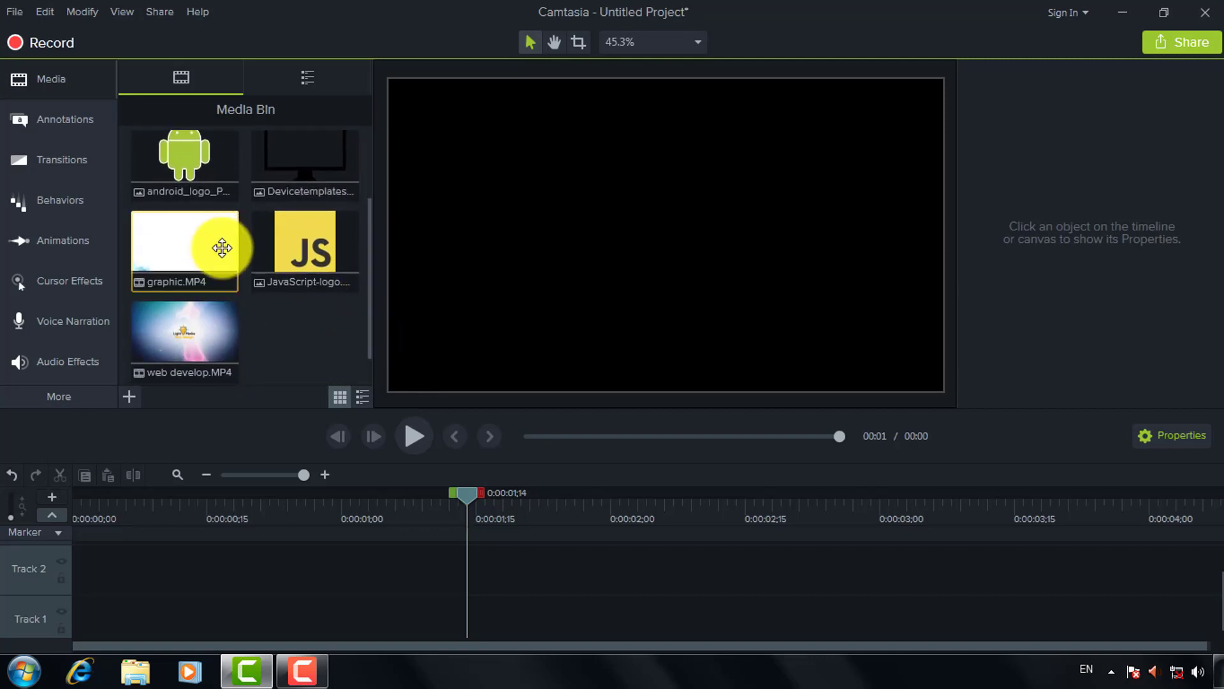
drag(176, 263, 63, 619)
key(ctrl+Home)
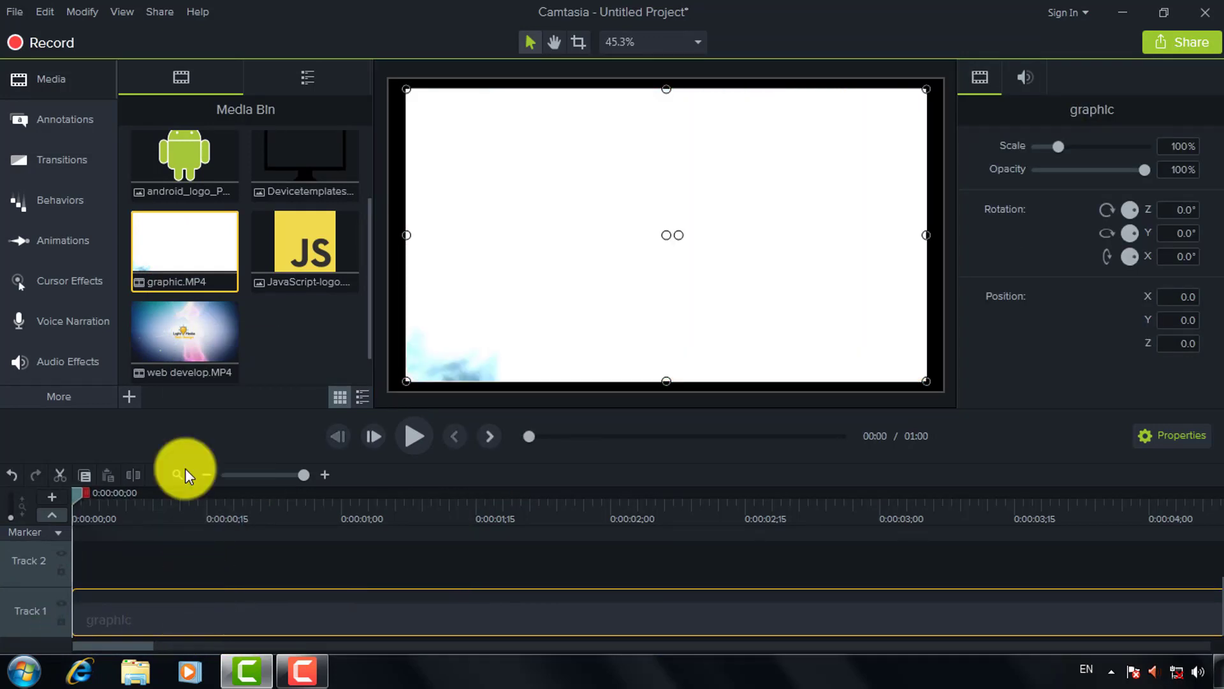
Step: Apply the Volume Leveling audio effect to the graphic clip on Track 1 and lower its audio level
click(64, 349)
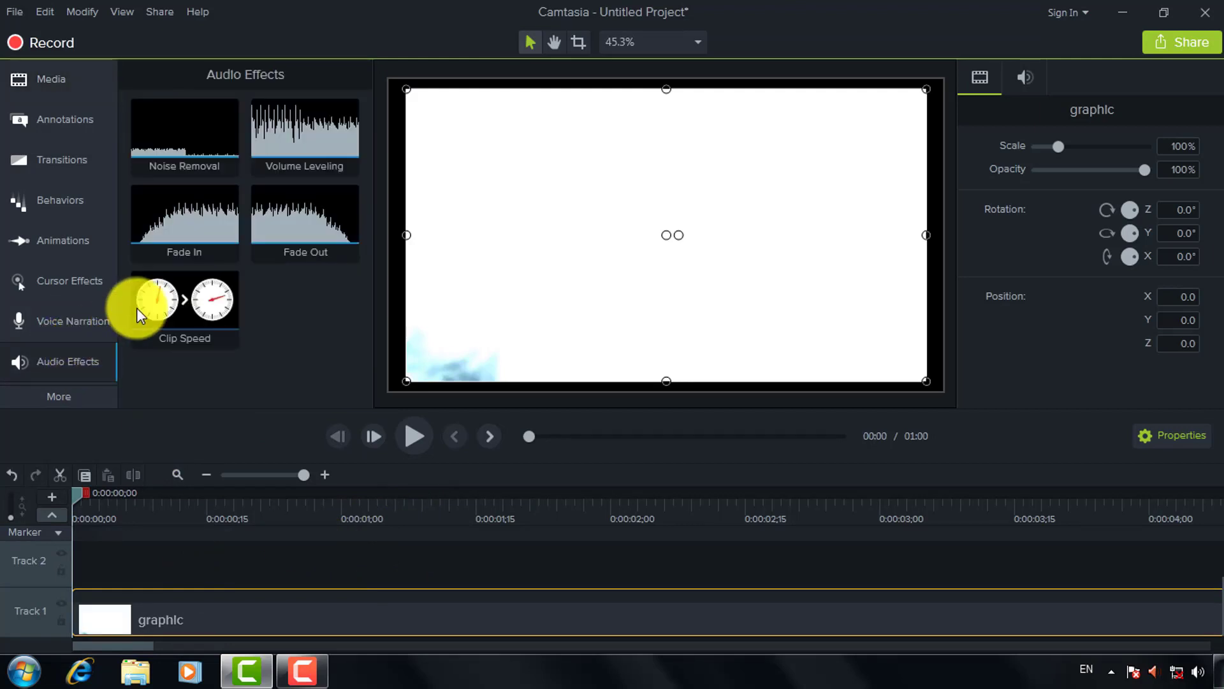
click(301, 136)
drag(310, 215, 372, 613)
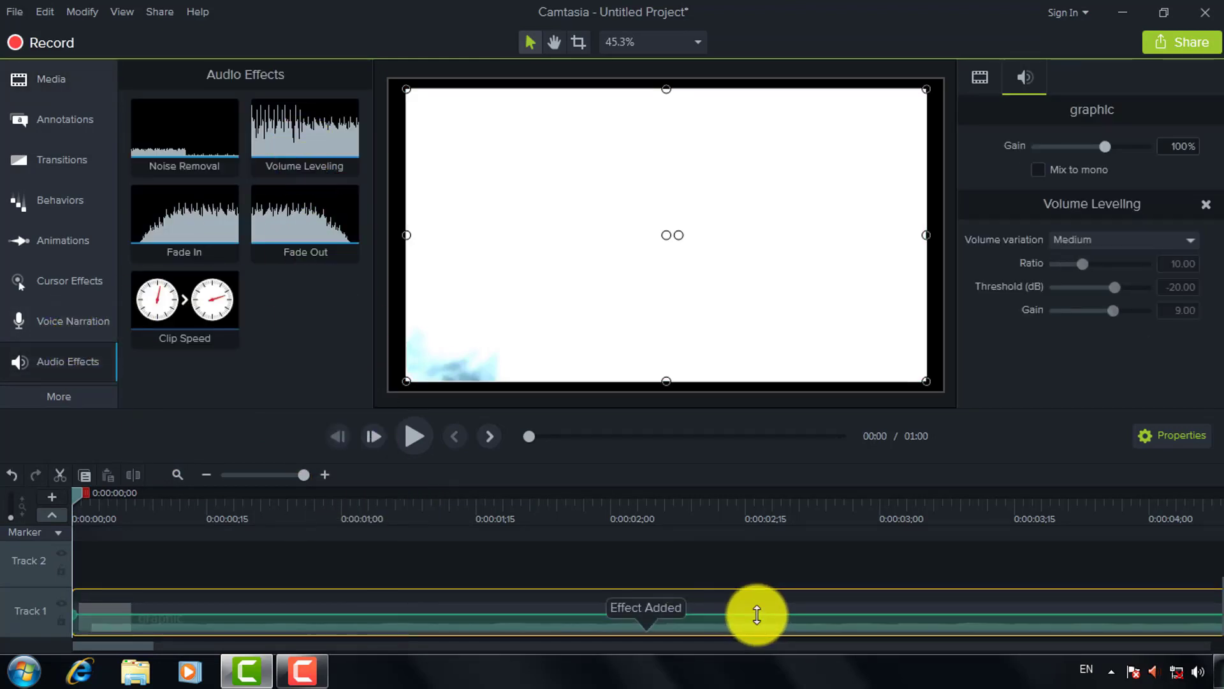
drag(757, 616, 763, 640)
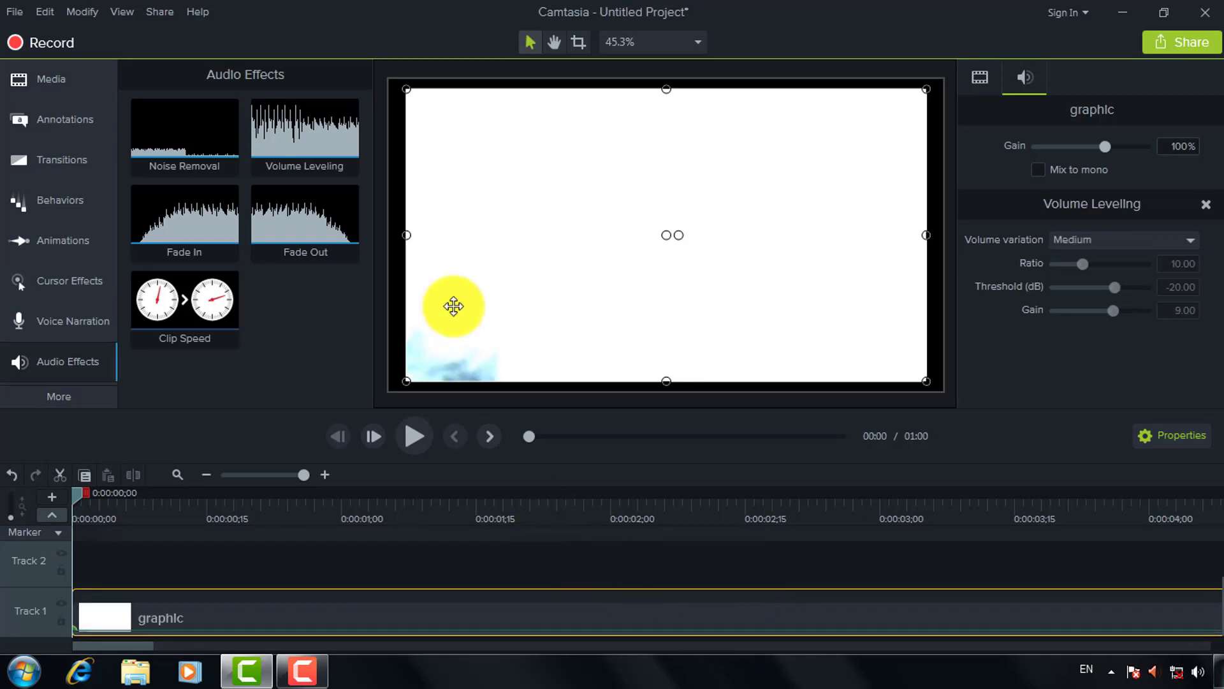
Step: Align the graphic clip with the canvas's upper-left corner and set the canvas dimensions to 1080p HD (1920x1080)
drag(455, 256, 440, 246)
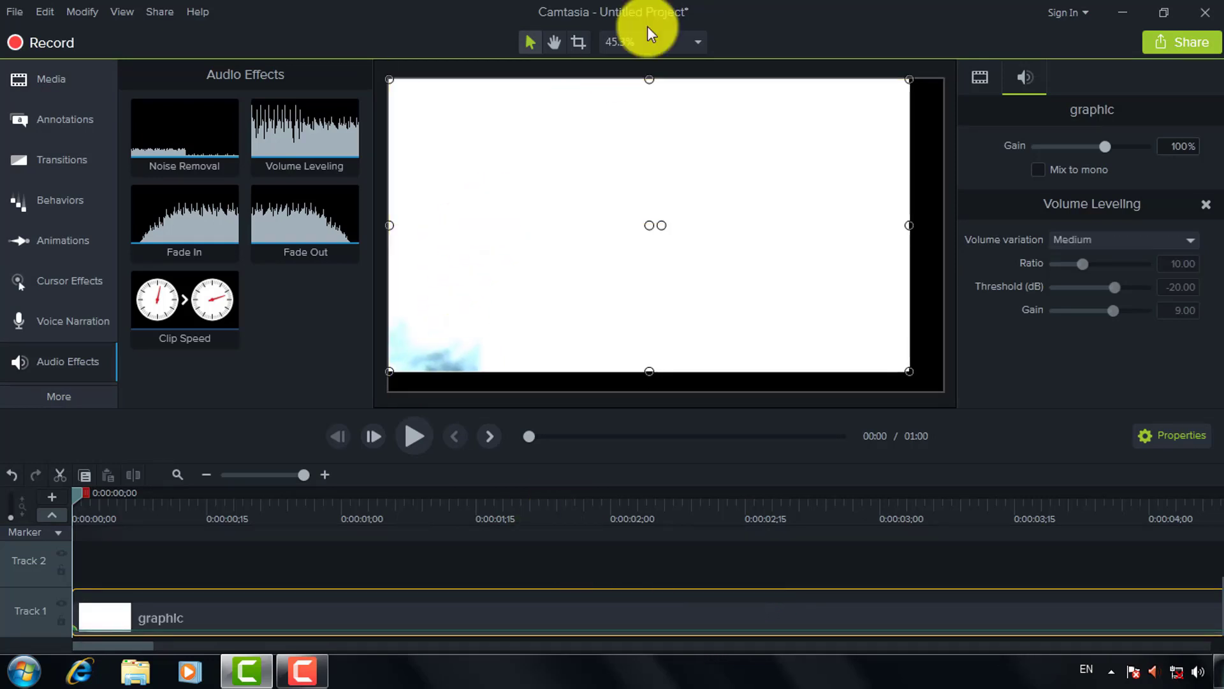
click(629, 41)
click(658, 263)
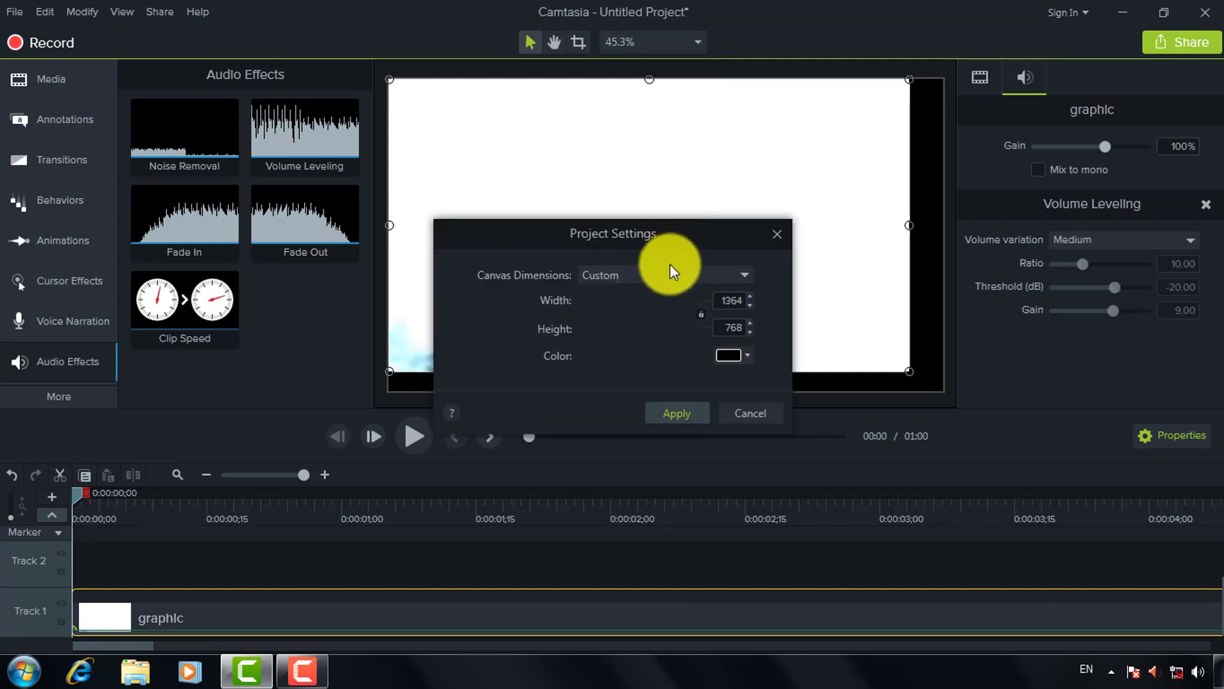
click(653, 274)
scroll(644, 319, up, 2)
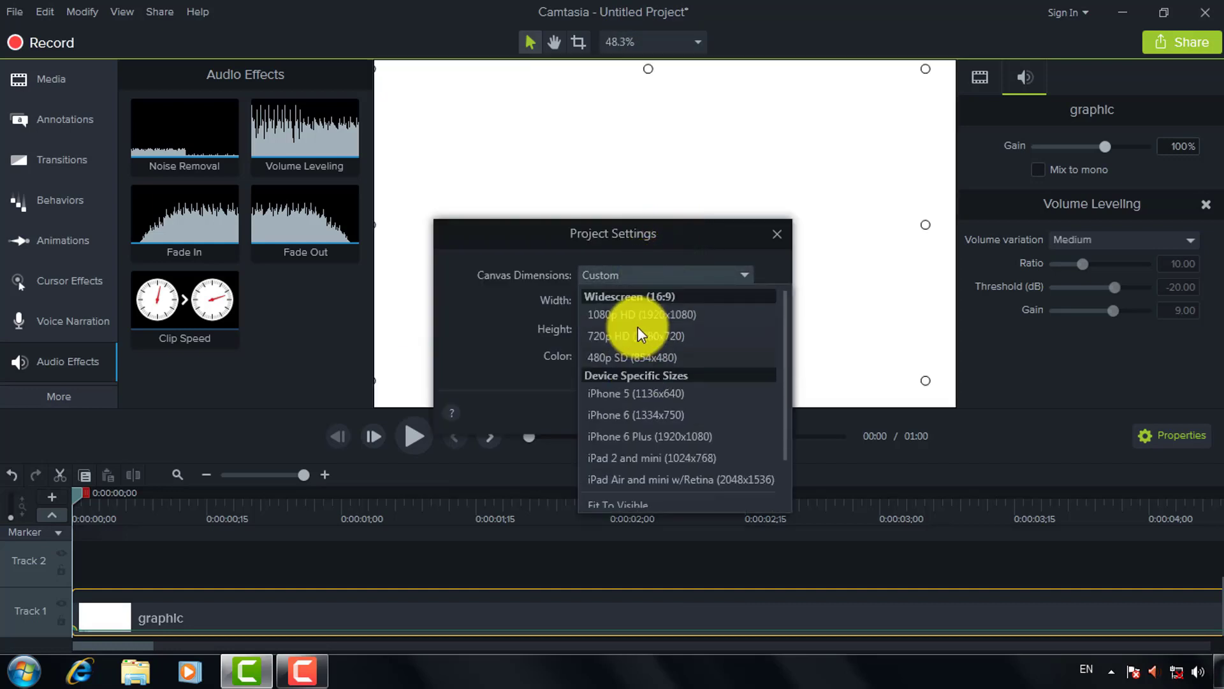
click(621, 311)
click(674, 406)
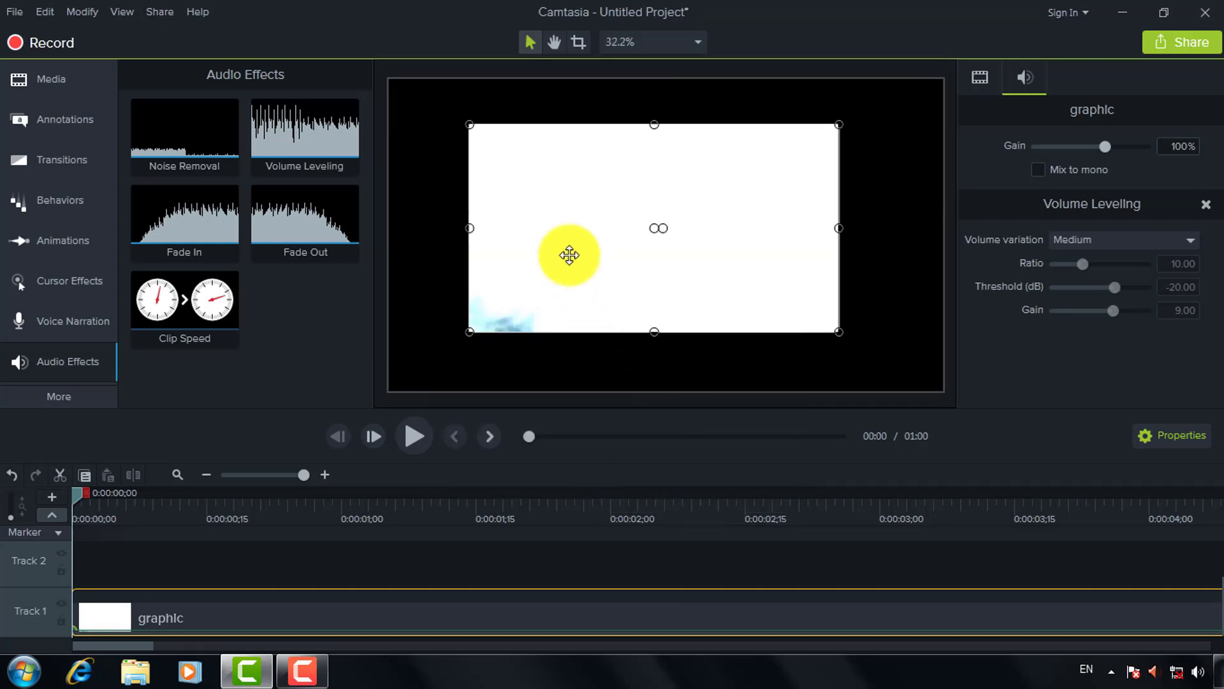
Step: Reposition and enlarge the graphic clip so that it fills the entire canvas
drag(565, 251, 480, 200)
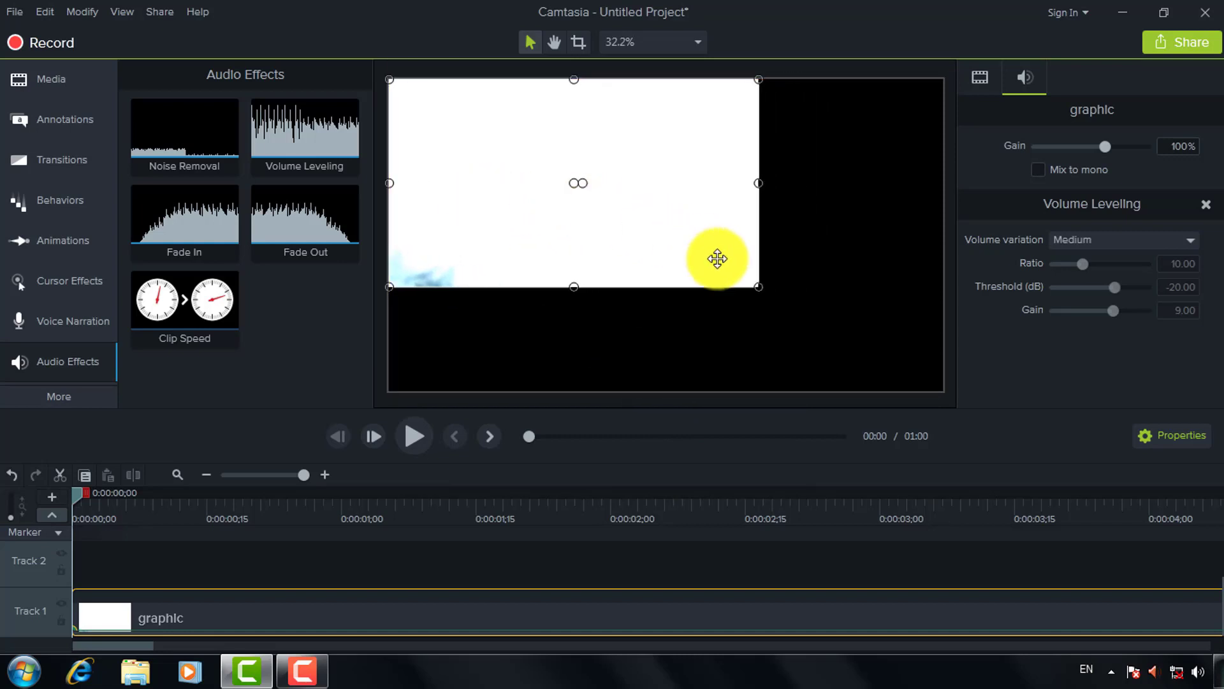
drag(758, 286, 943, 391)
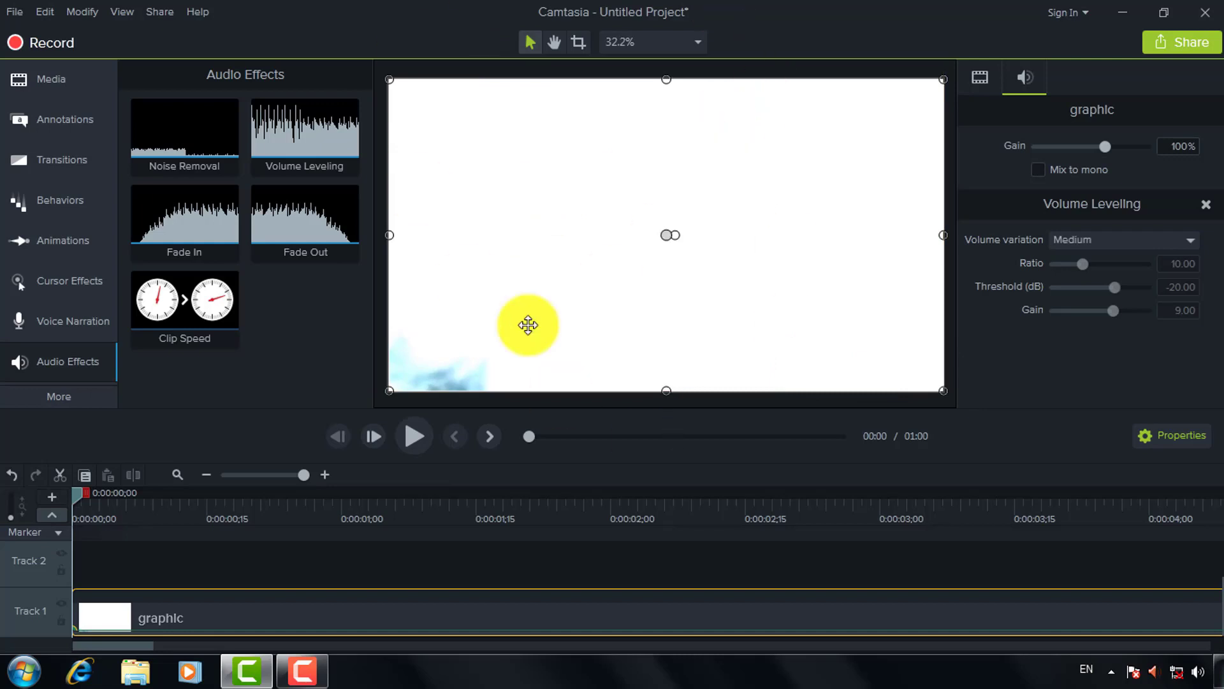
Step: Play the graphic clip up to 0:00:07;08 and split it at that point, keeping its start at the beginning of Track 1
click(428, 438)
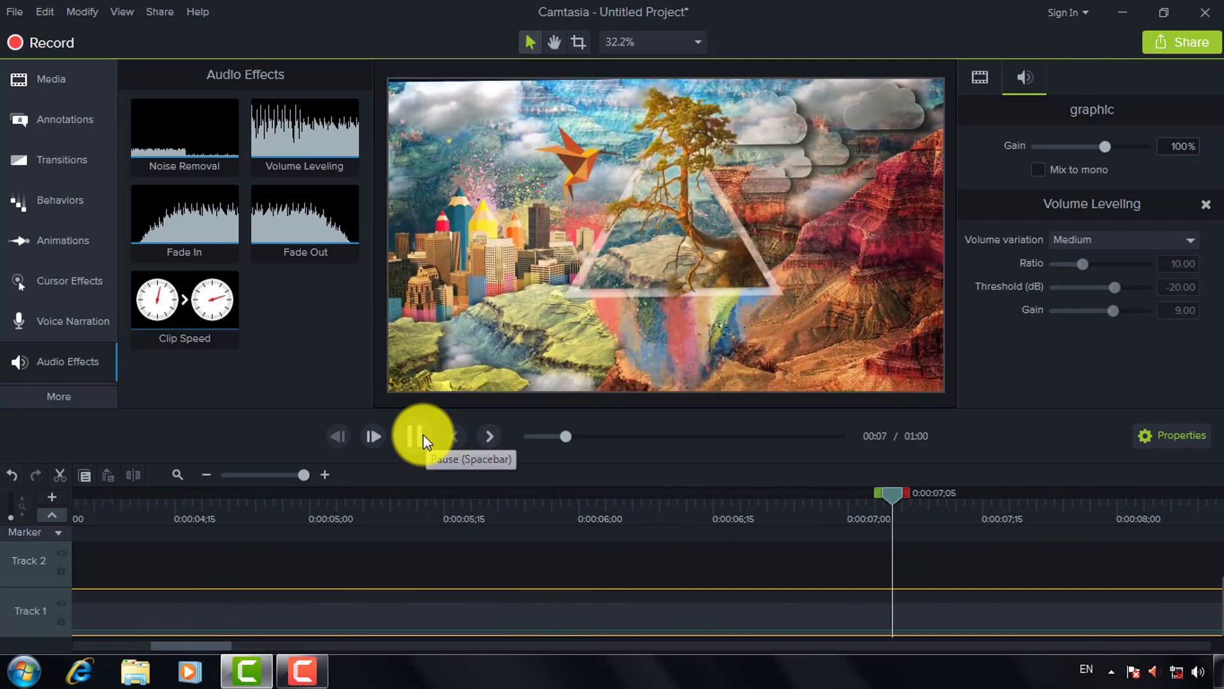
click(423, 437)
click(262, 475)
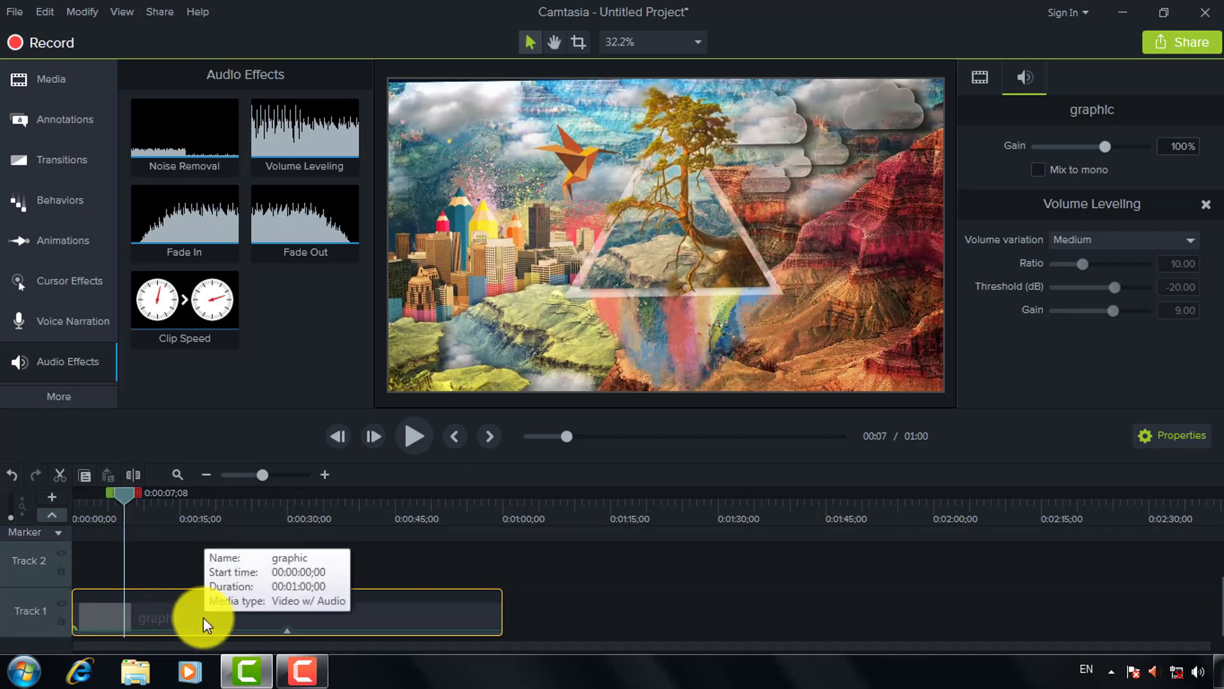
drag(204, 618, 269, 619)
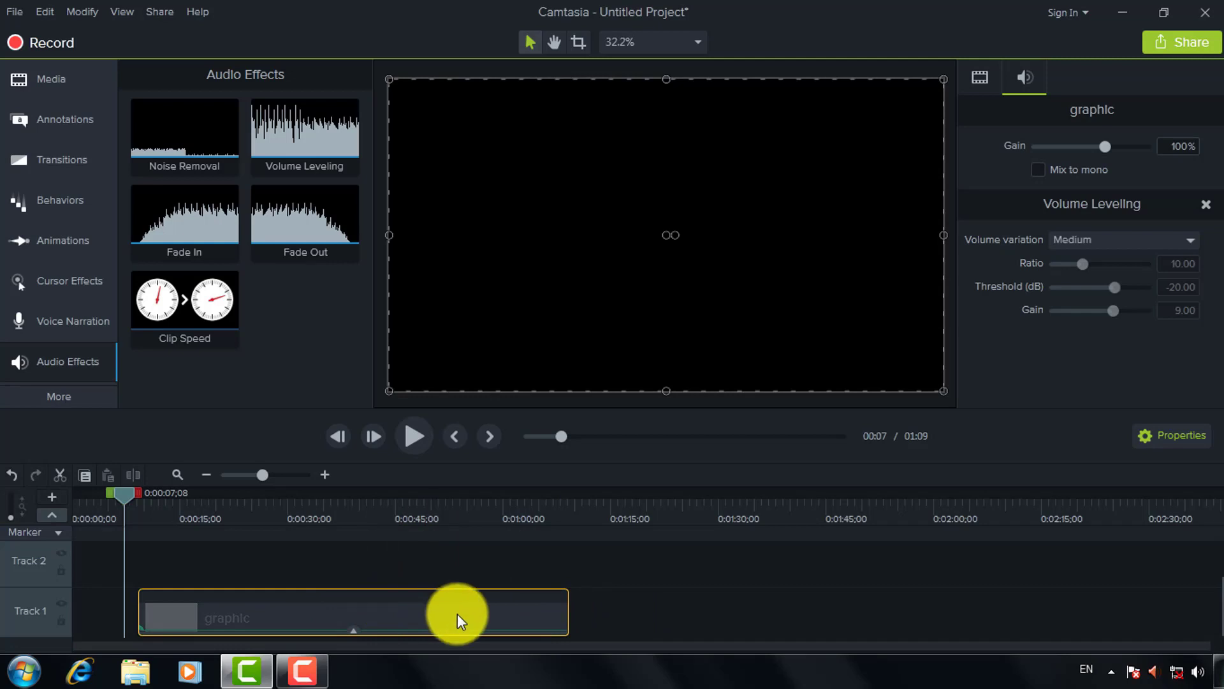
drag(446, 608, 339, 608)
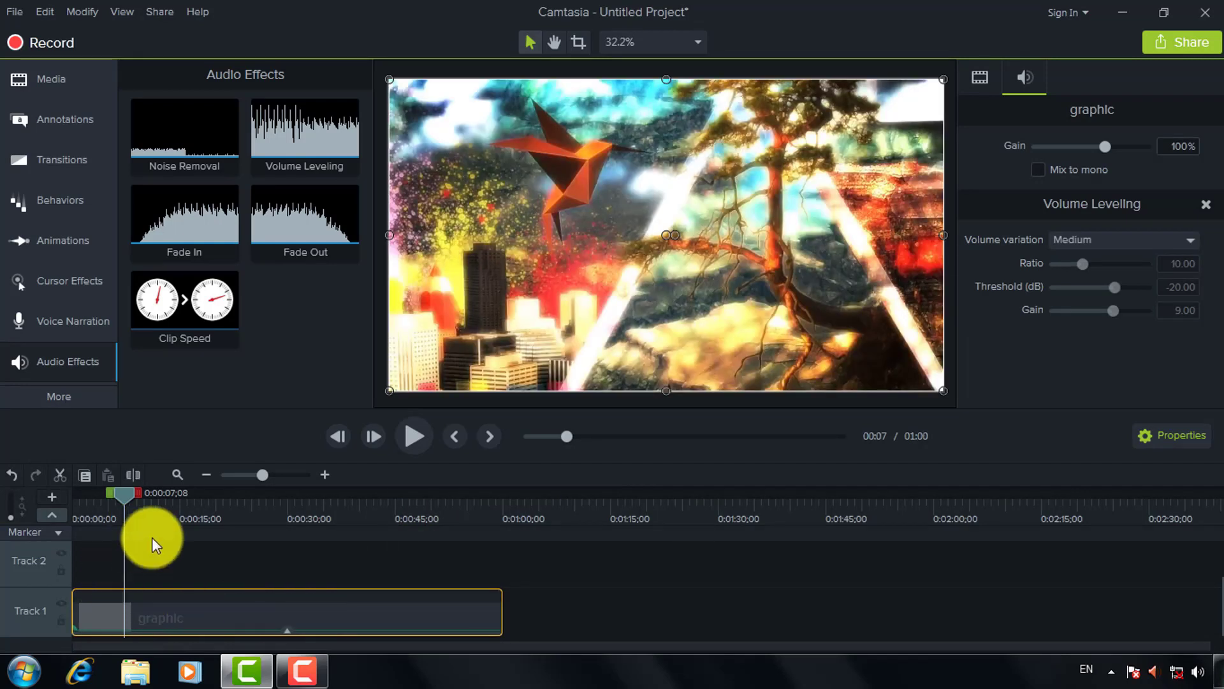
right_click(127, 495)
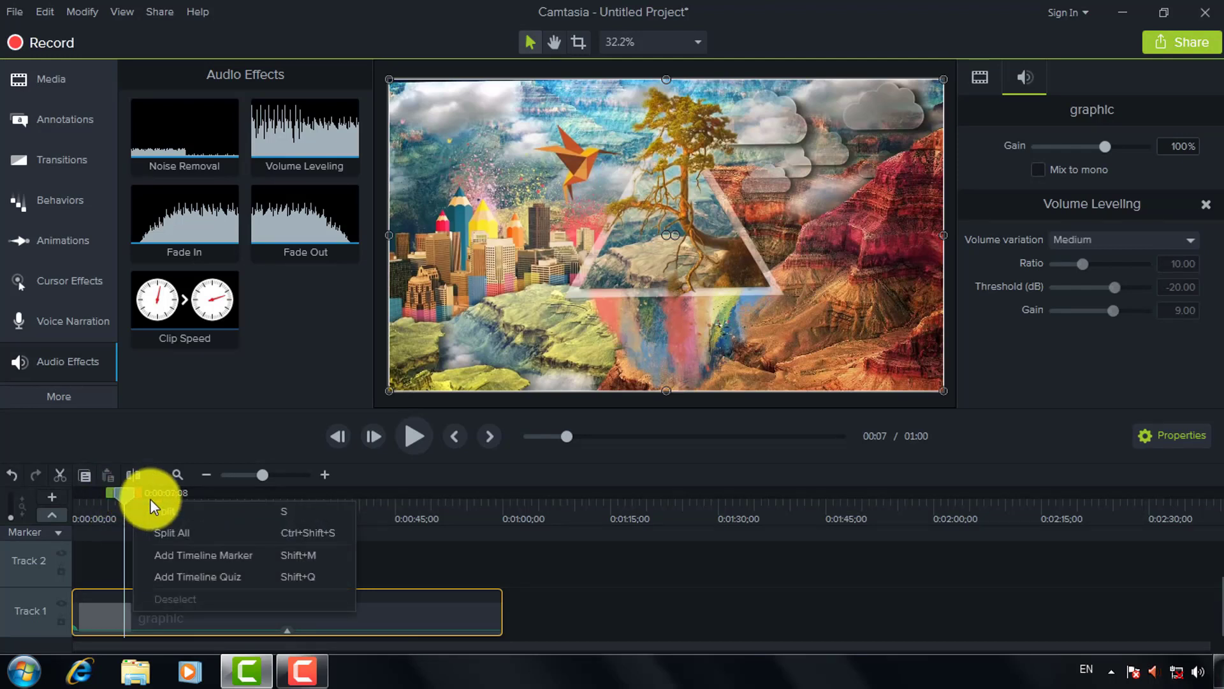
click(219, 511)
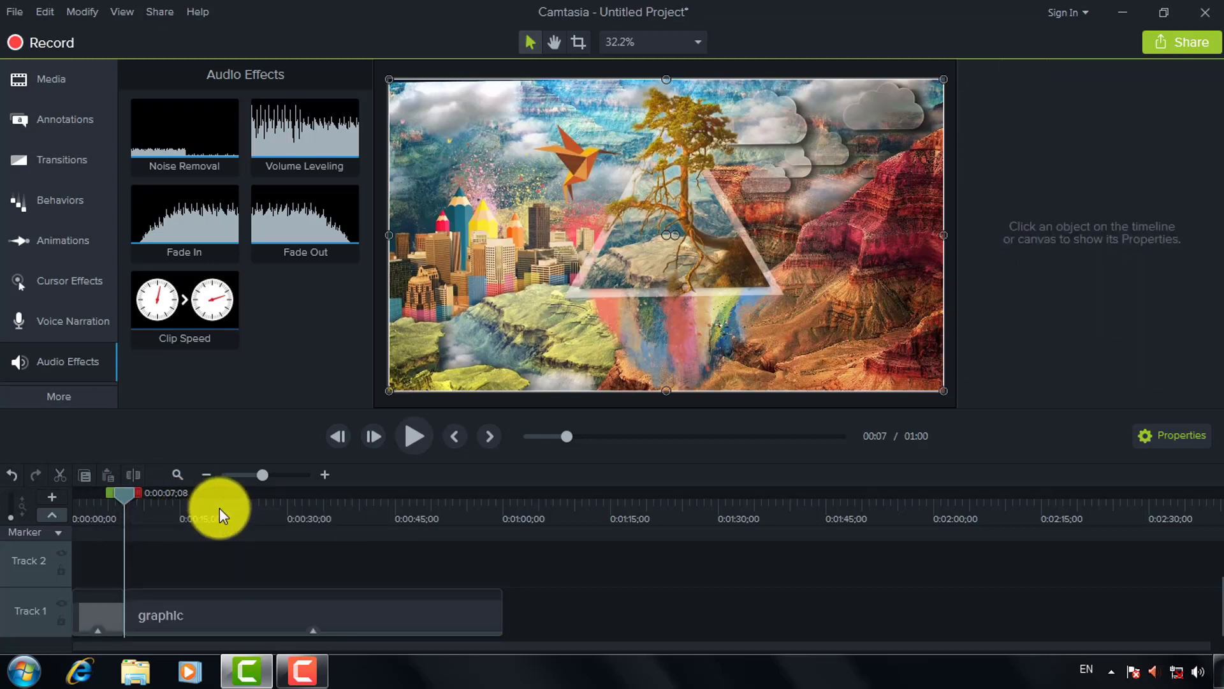
Step: Shift the second part of the split graphic clip later on Track 1, leaving a gap of about 8 seconds after the first part
drag(101, 612, 143, 599)
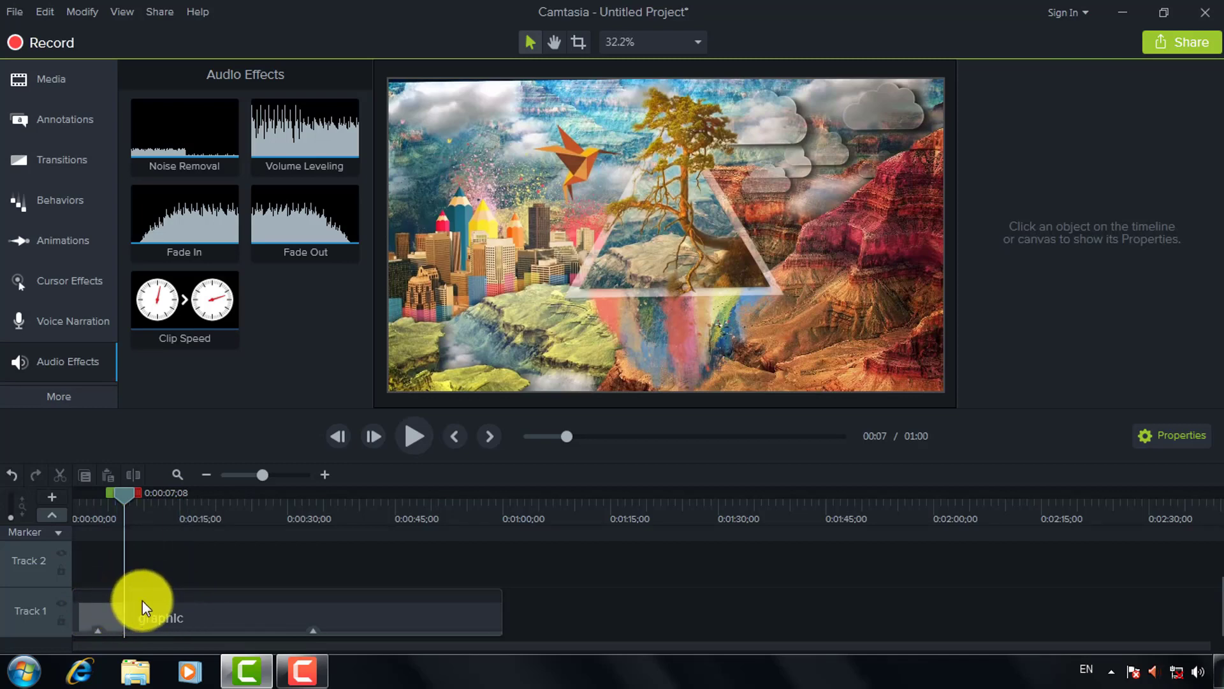
drag(229, 611, 276, 614)
drag(126, 495, 112, 495)
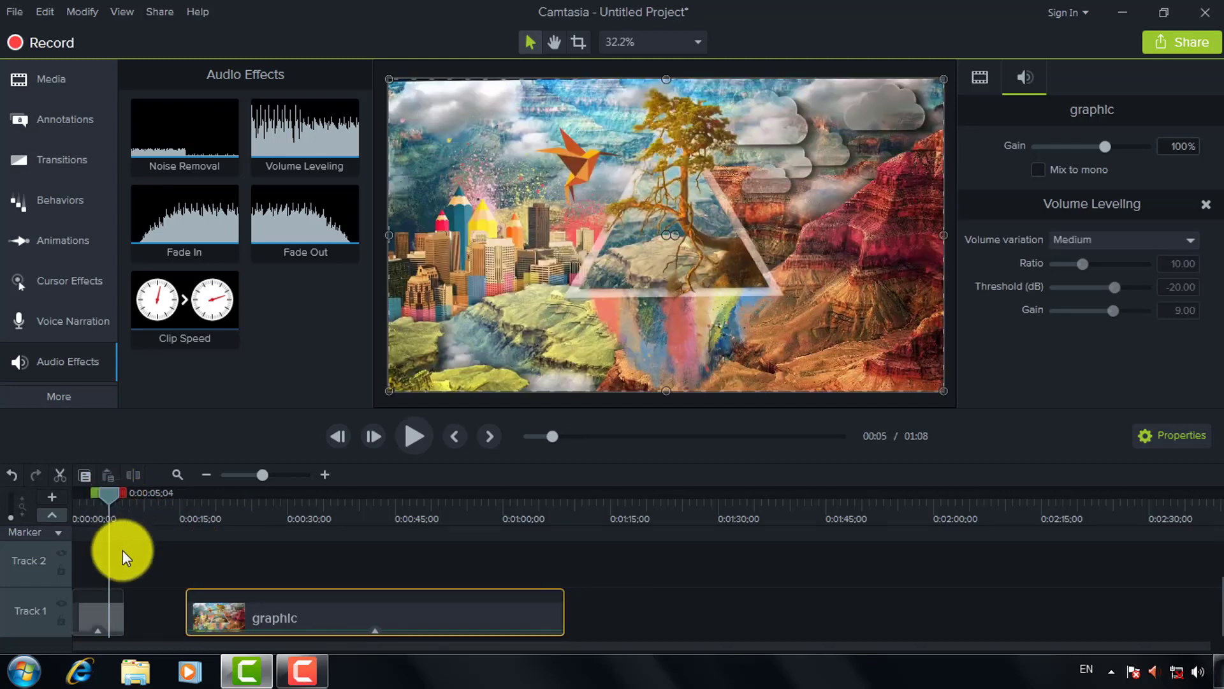
click(116, 616)
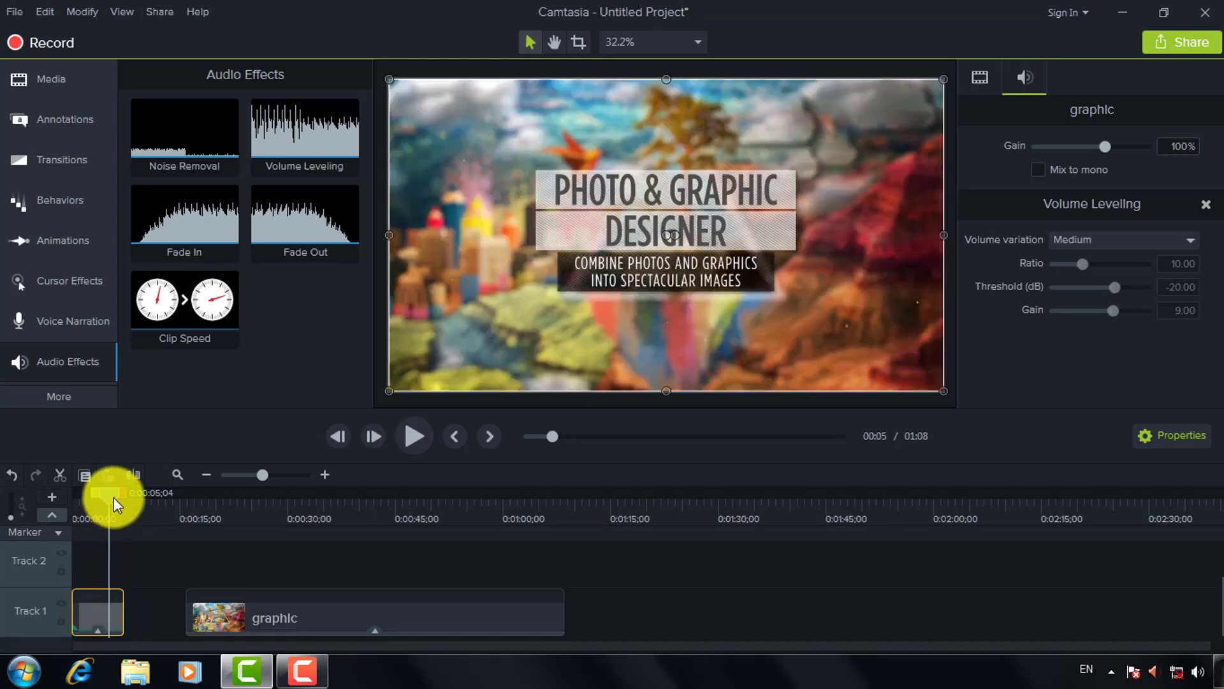
Step: Position the playhead in the gap at 0:00:07;12 and change the project's canvas color to white
click(68, 82)
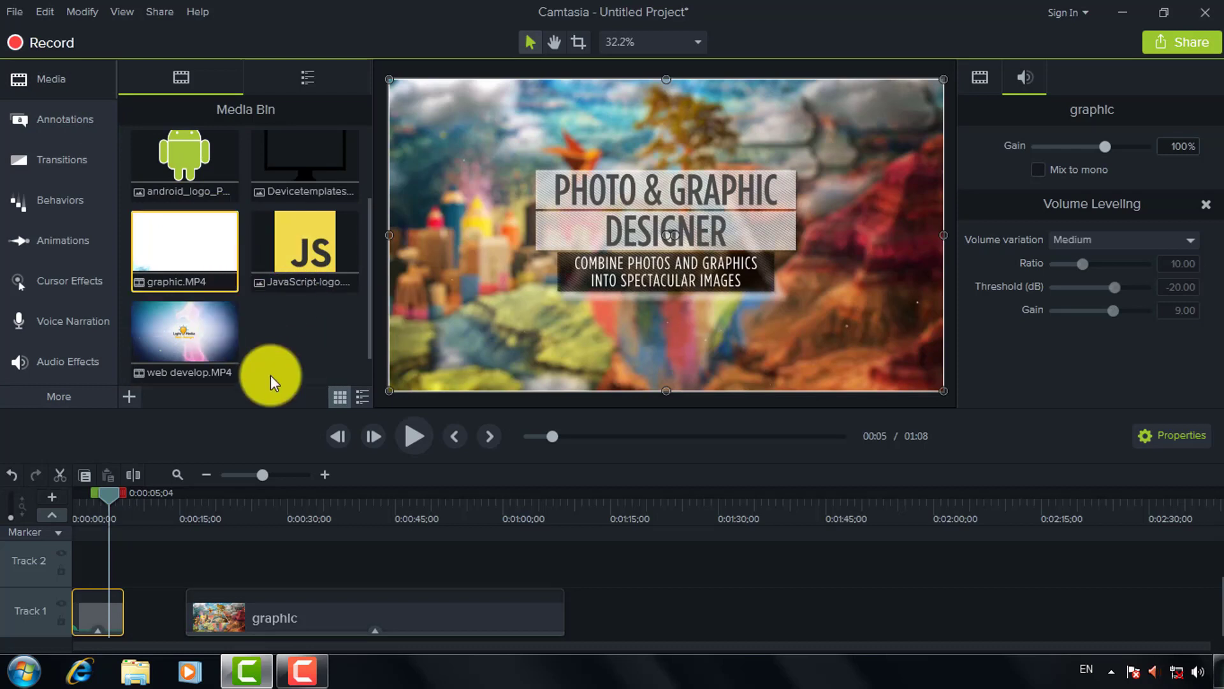
drag(112, 507, 125, 497)
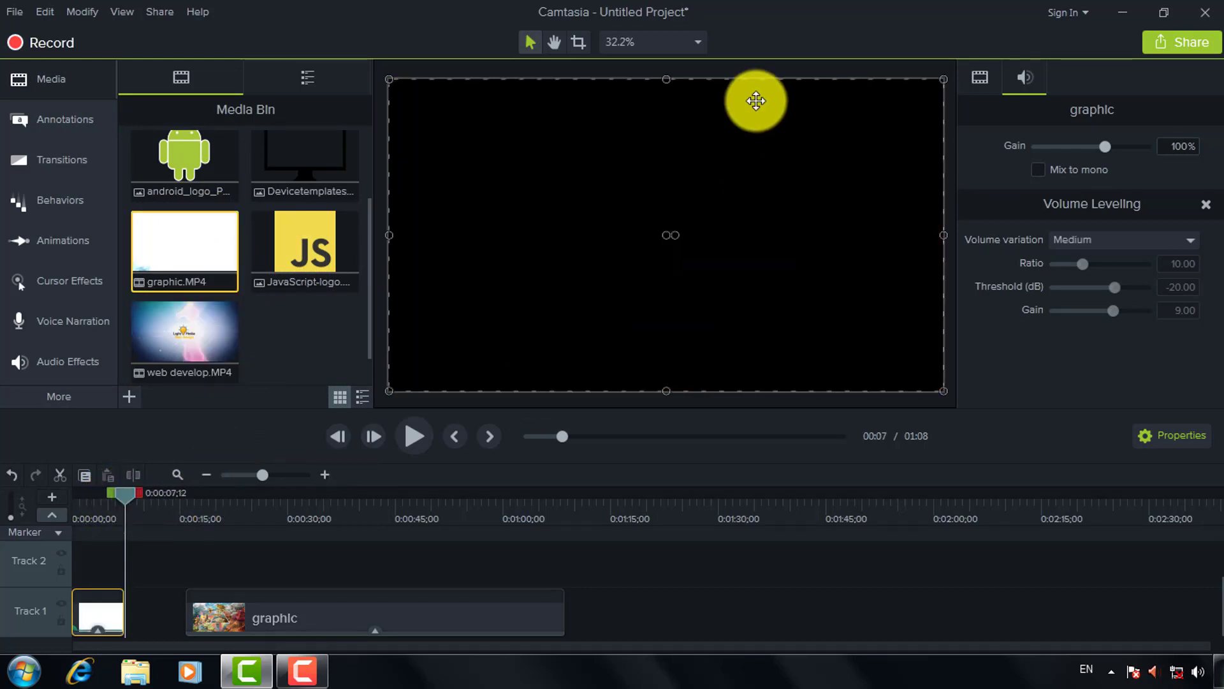
click(697, 43)
click(683, 263)
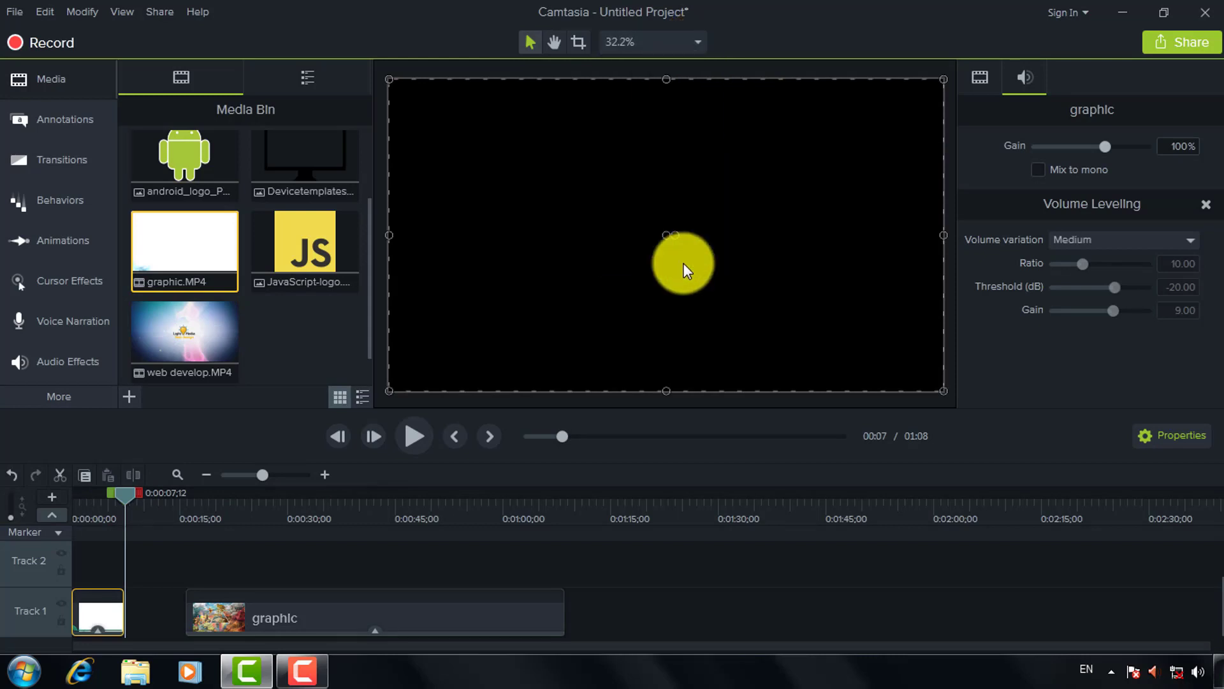
click(748, 355)
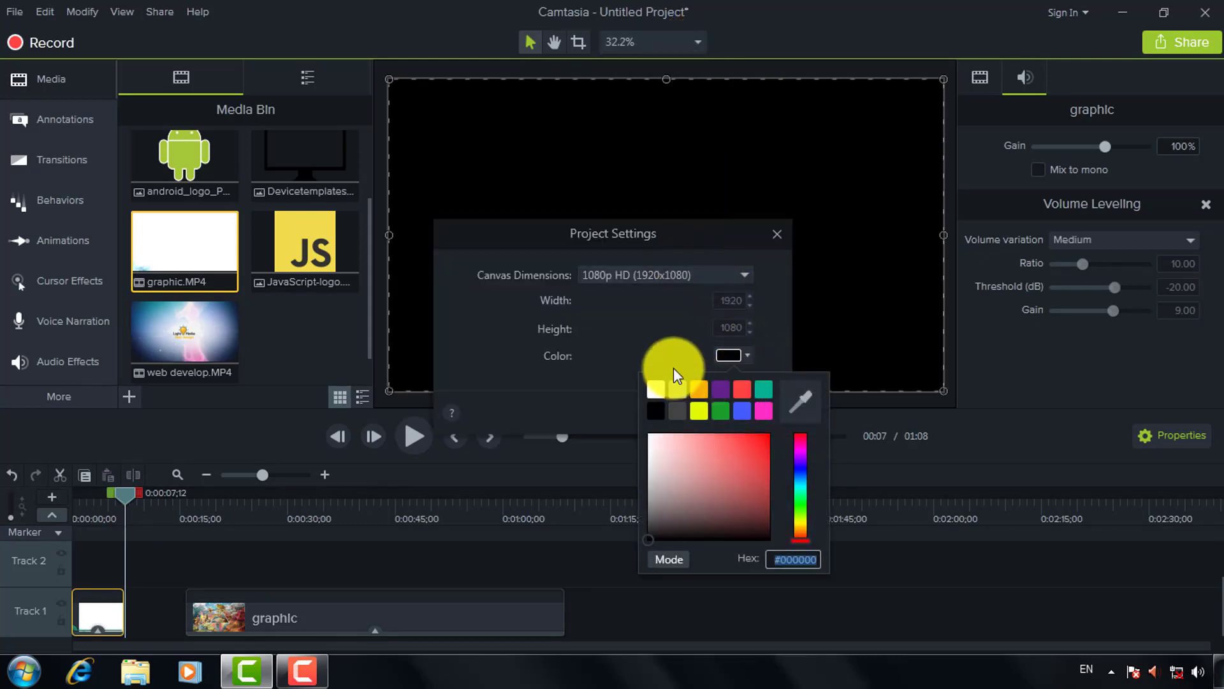
click(653, 390)
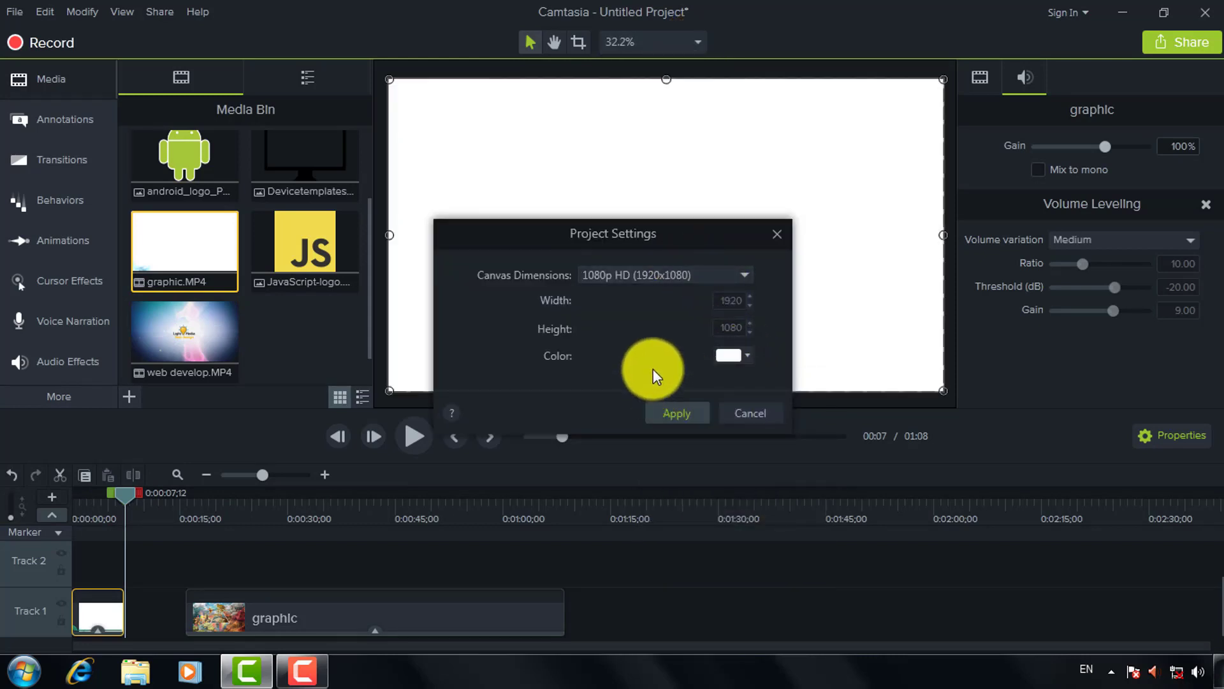
click(683, 413)
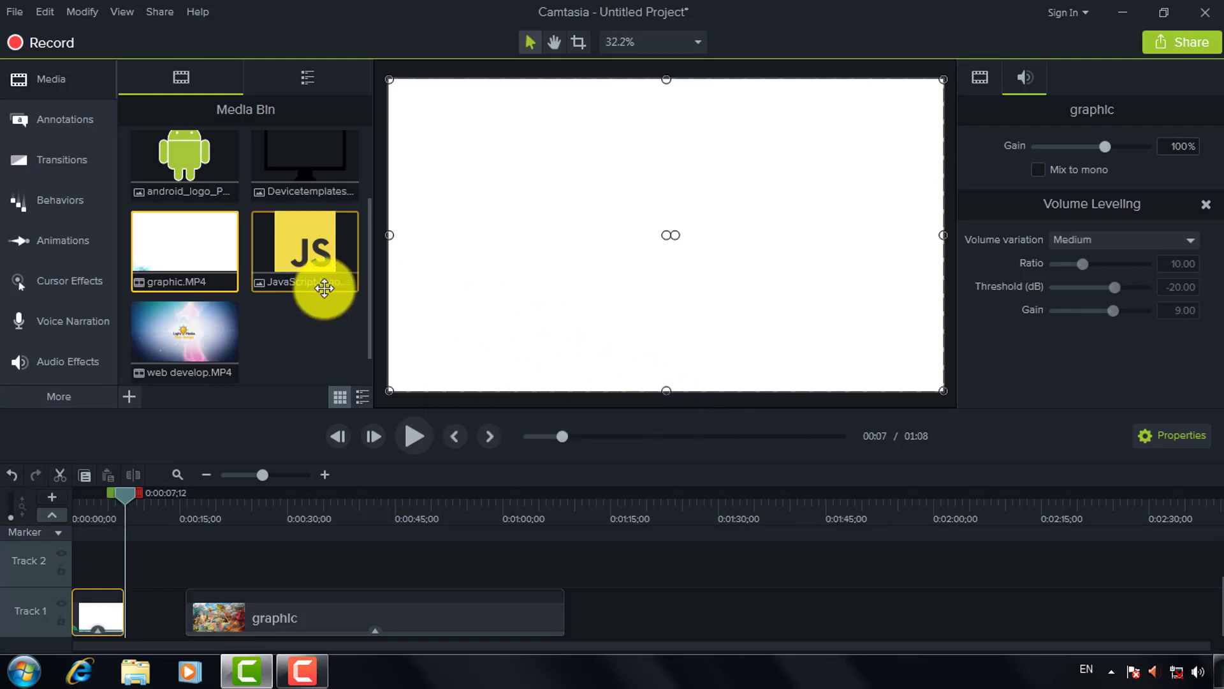
Step: Insert the Adobe Photoshop icon into the Track 1 gap at the playhead, scaled to about 25% and positioned at about X -556
scroll(255, 265, up, 3)
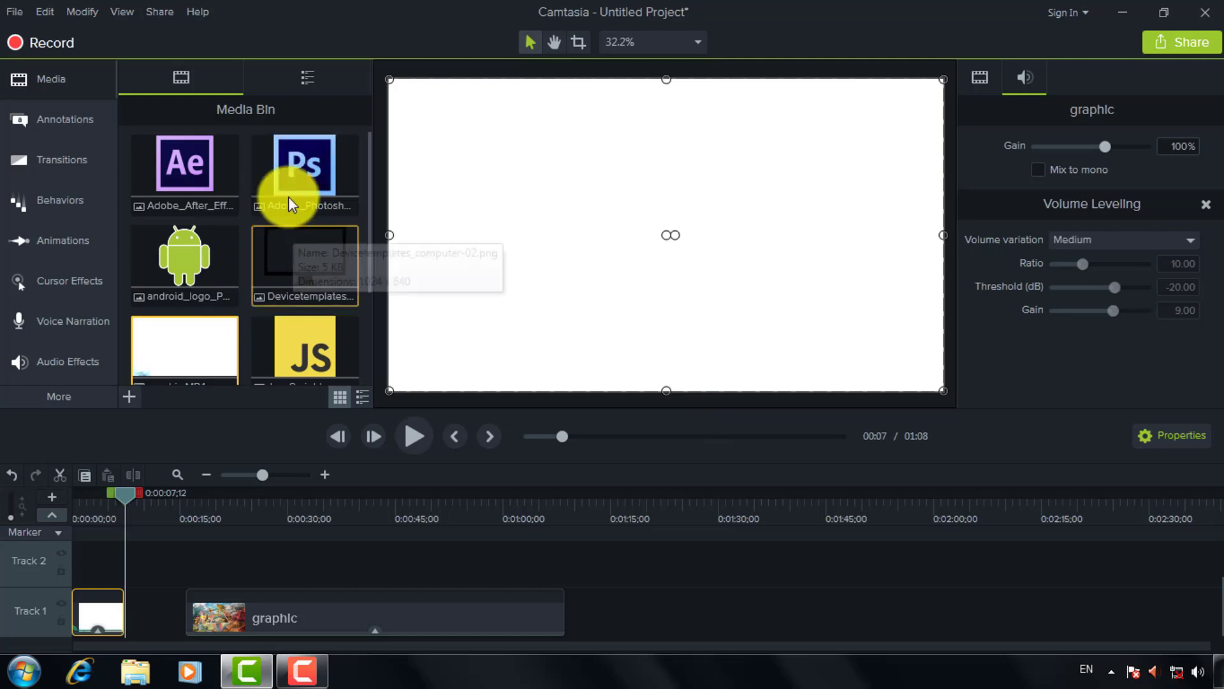
drag(296, 178, 128, 616)
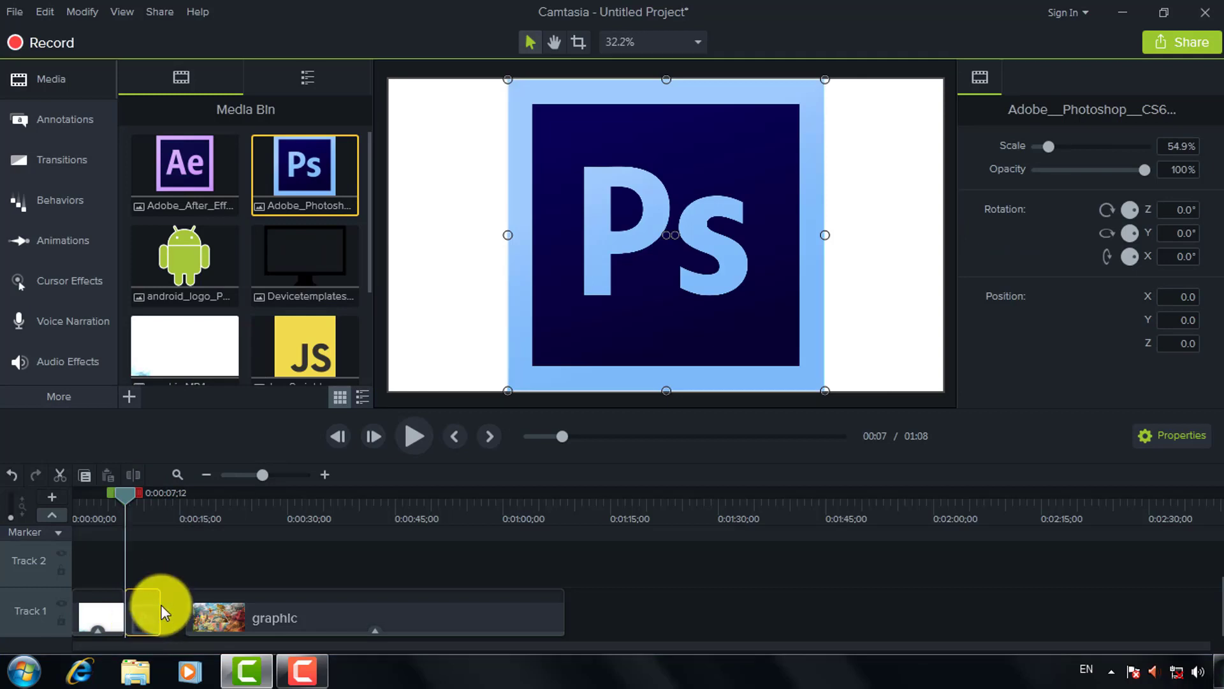
drag(825, 394, 542, 283)
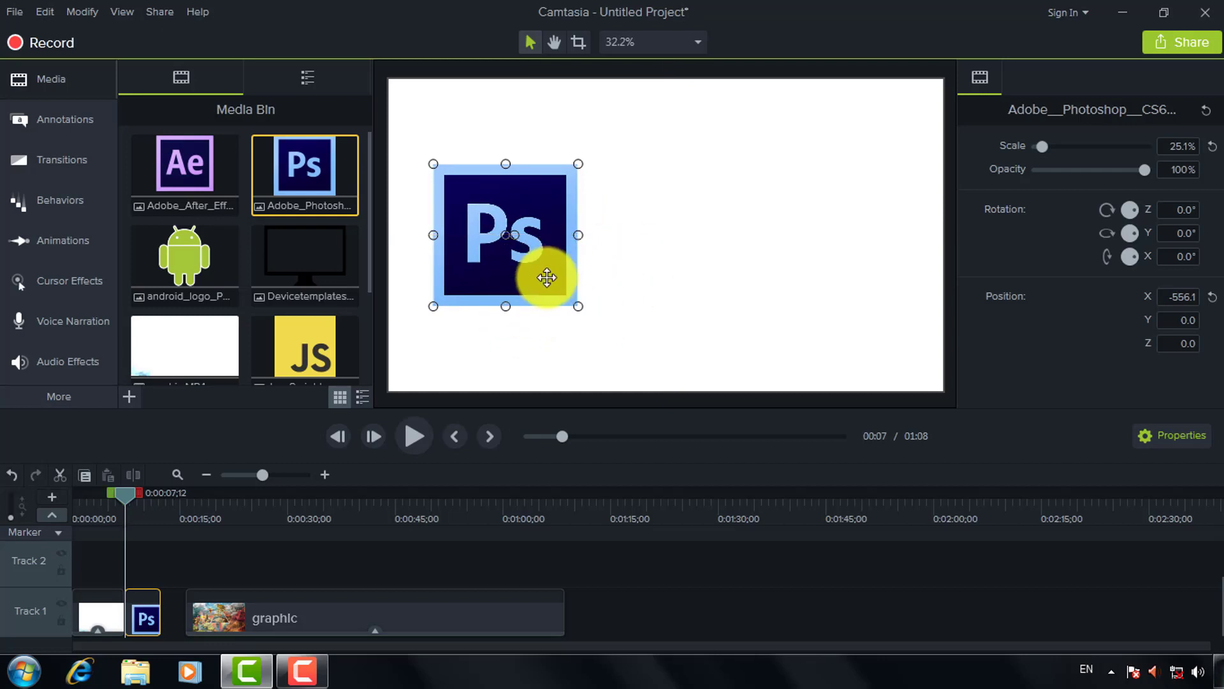
drag(142, 601, 144, 617)
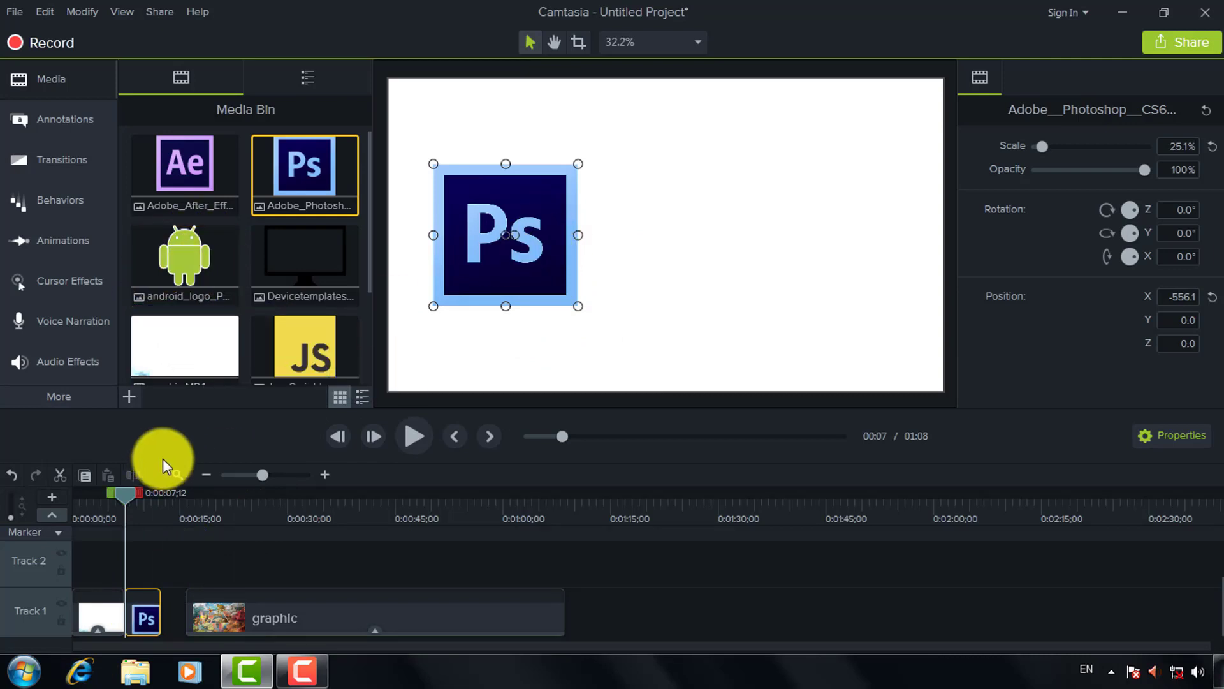
Step: Close the gaps on Track 1 so the Photoshop icon sits directly between the two graphic clips
mouse_move(161, 616)
mouse_down()
mouse_move(178, 619)
mouse_move(158, 617)
mouse_up()
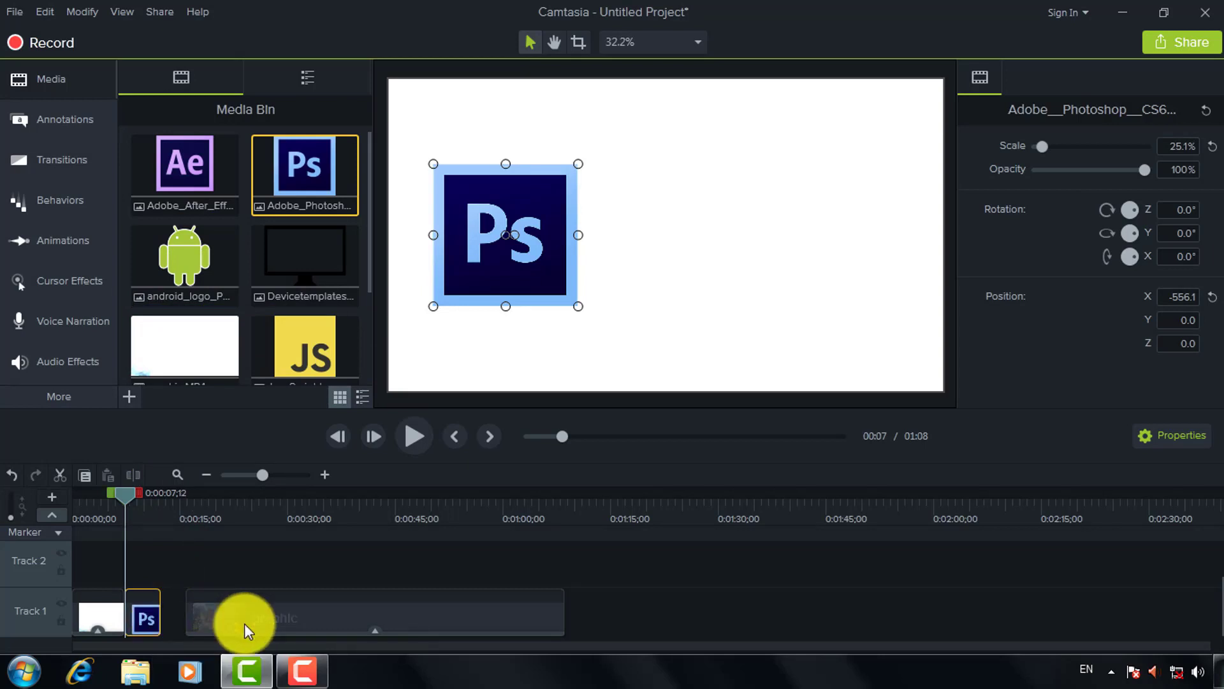
drag(243, 623, 194, 623)
click(143, 618)
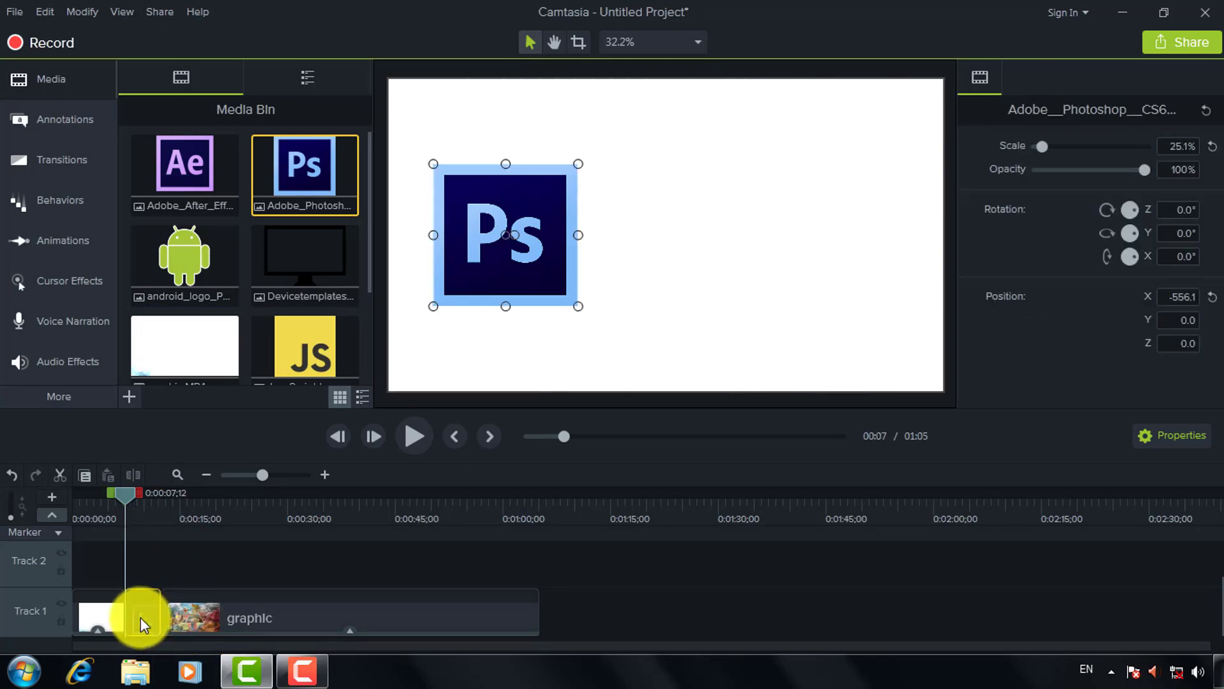
drag(264, 476, 271, 476)
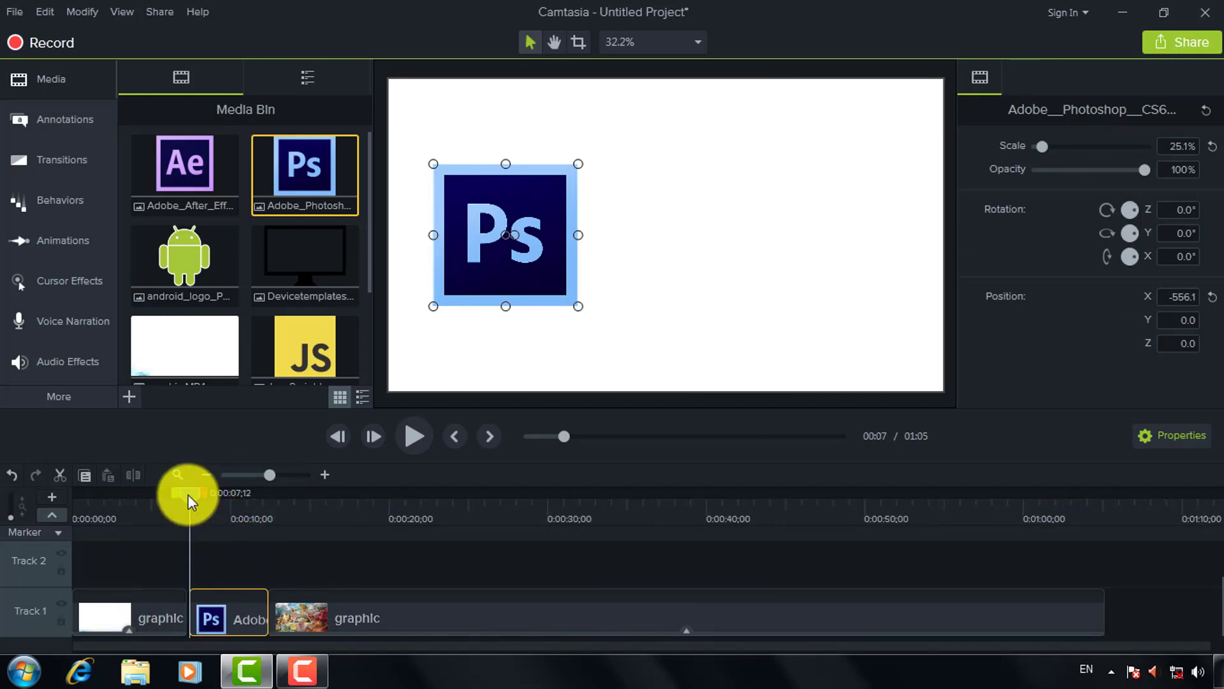
drag(188, 495, 167, 495)
mouse_move(228, 593)
mouse_down()
mouse_move(244, 606)
mouse_move(227, 604)
mouse_up()
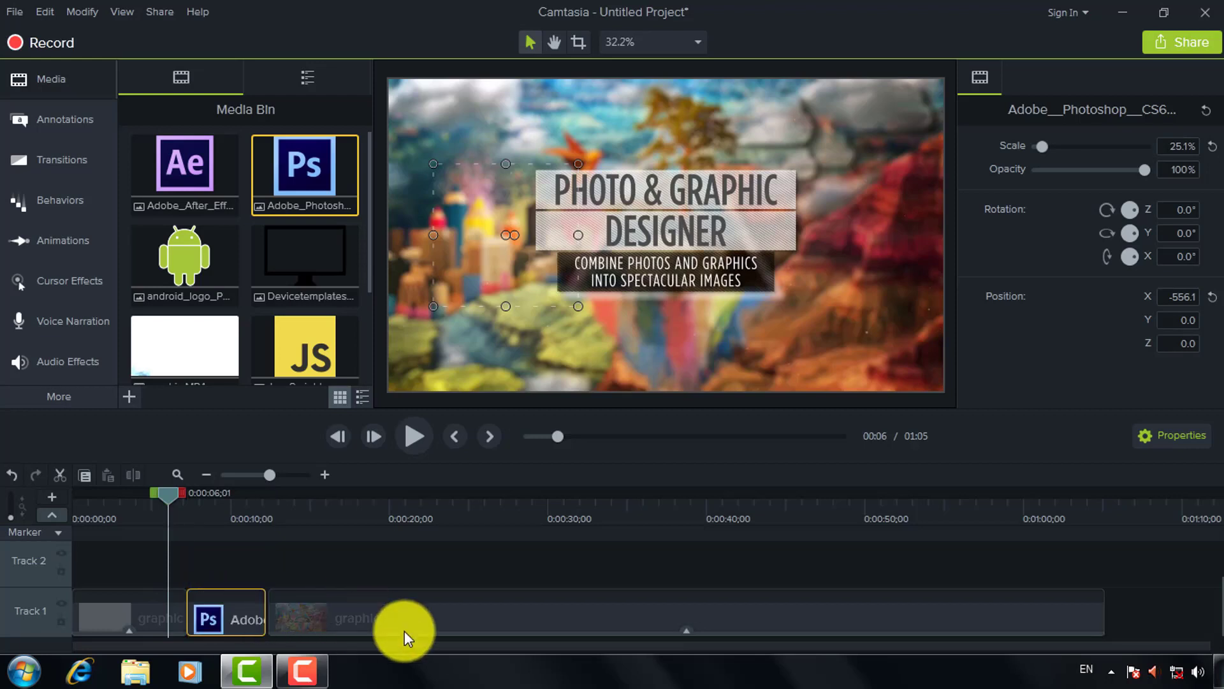
click(406, 625)
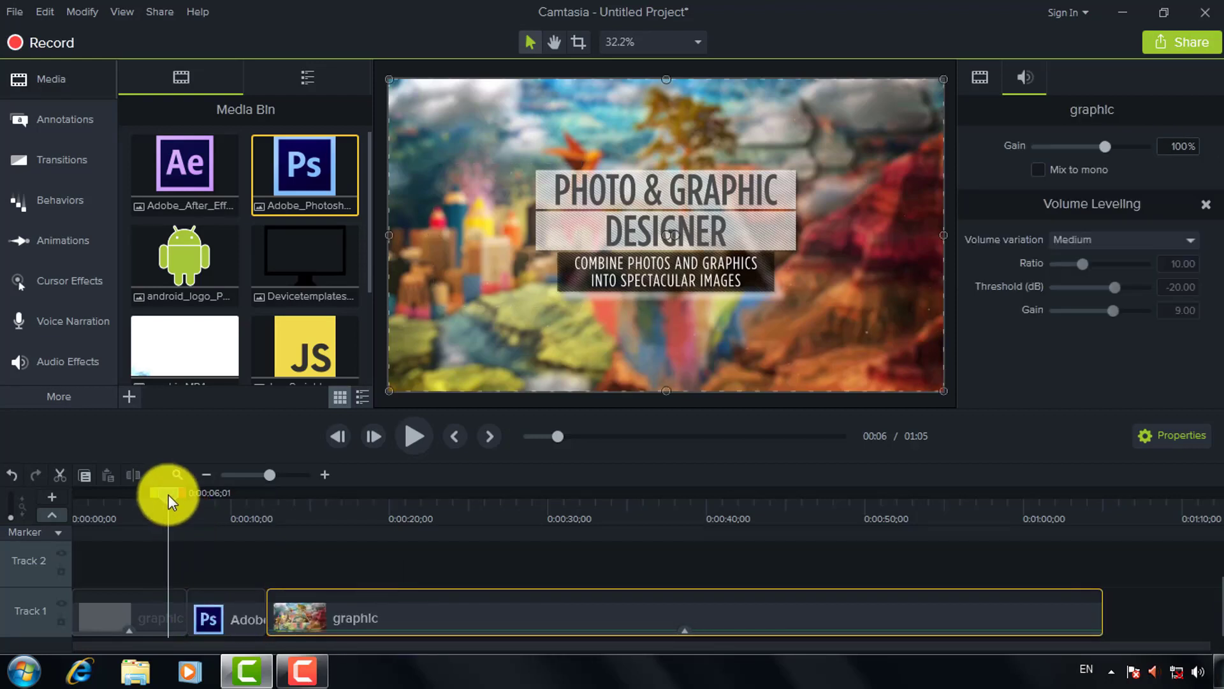
Step: Apply the Scale behavior to the Photoshop icon on Track 1 and preview it up to 0:00:09;17
drag(168, 494, 202, 496)
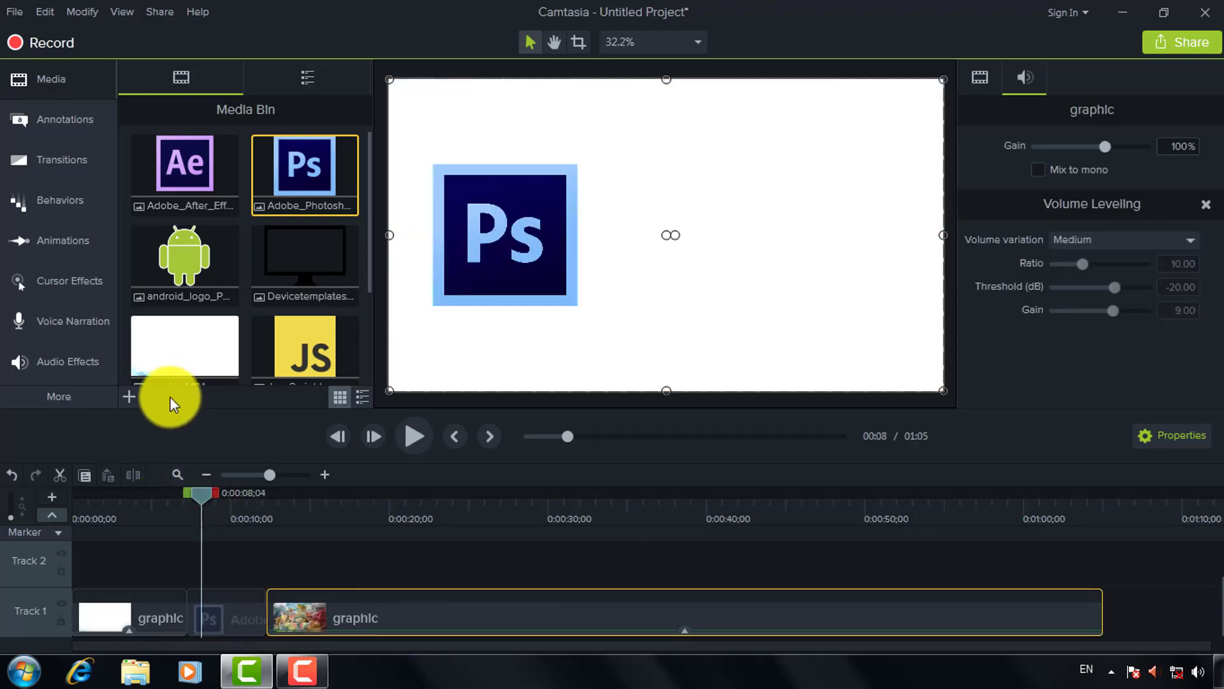
click(73, 200)
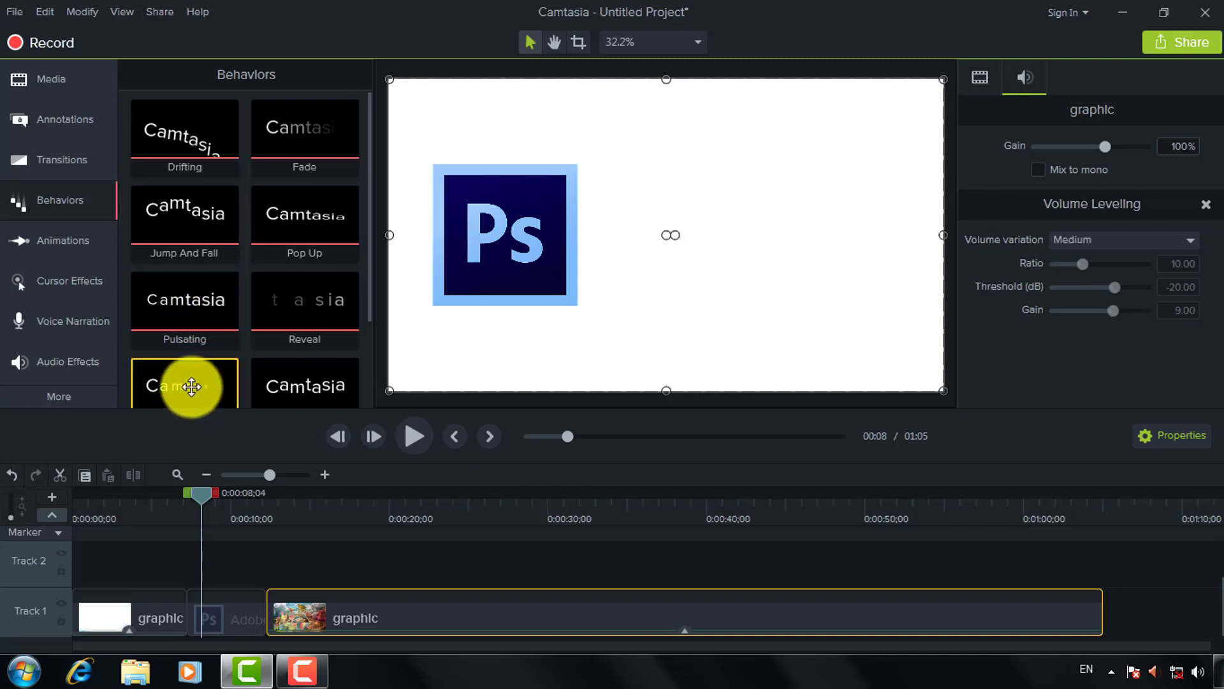
drag(186, 385, 222, 599)
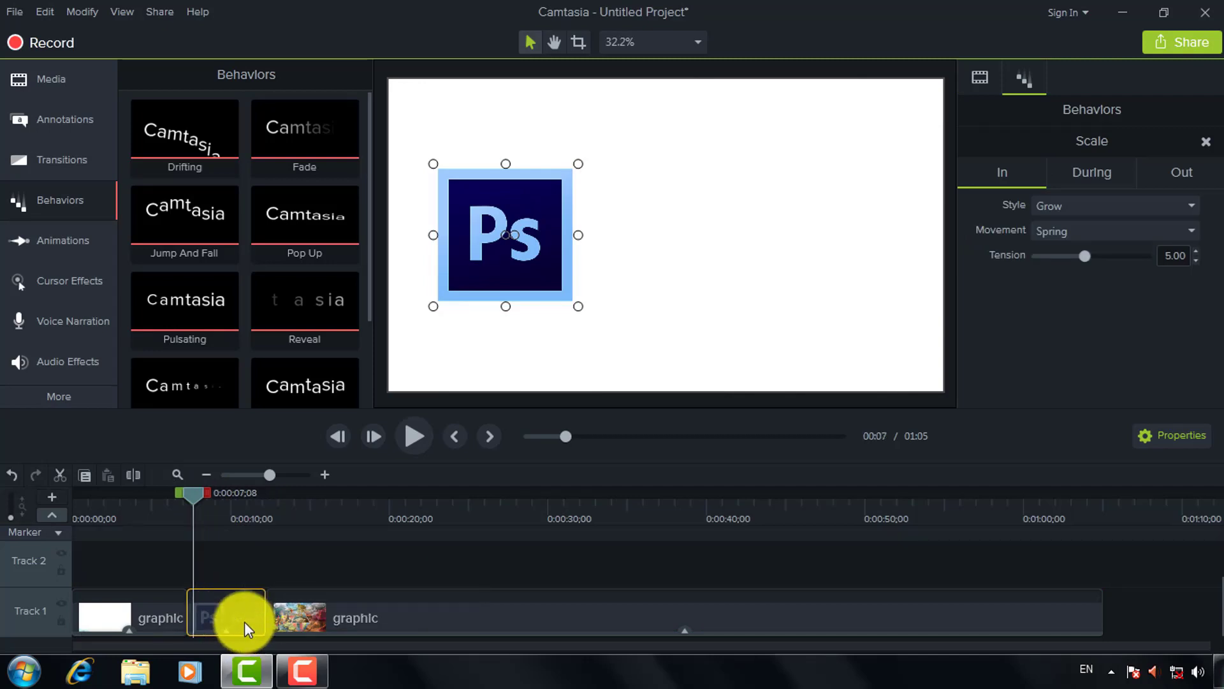
click(424, 437)
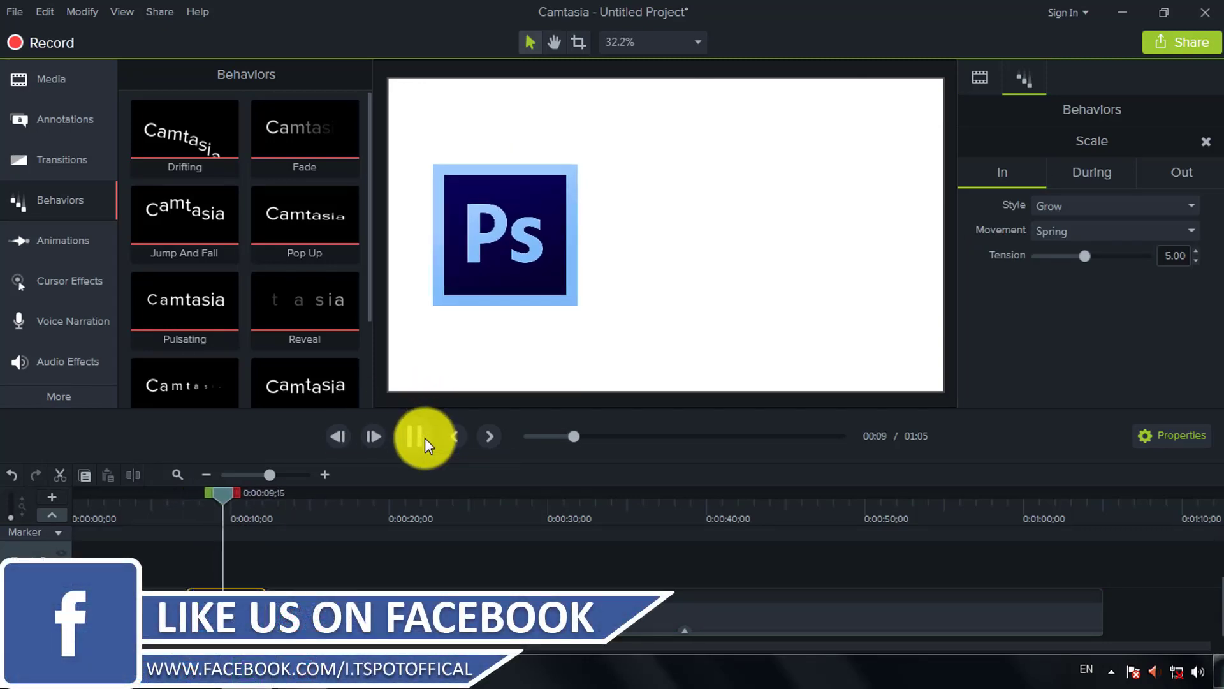
click(425, 437)
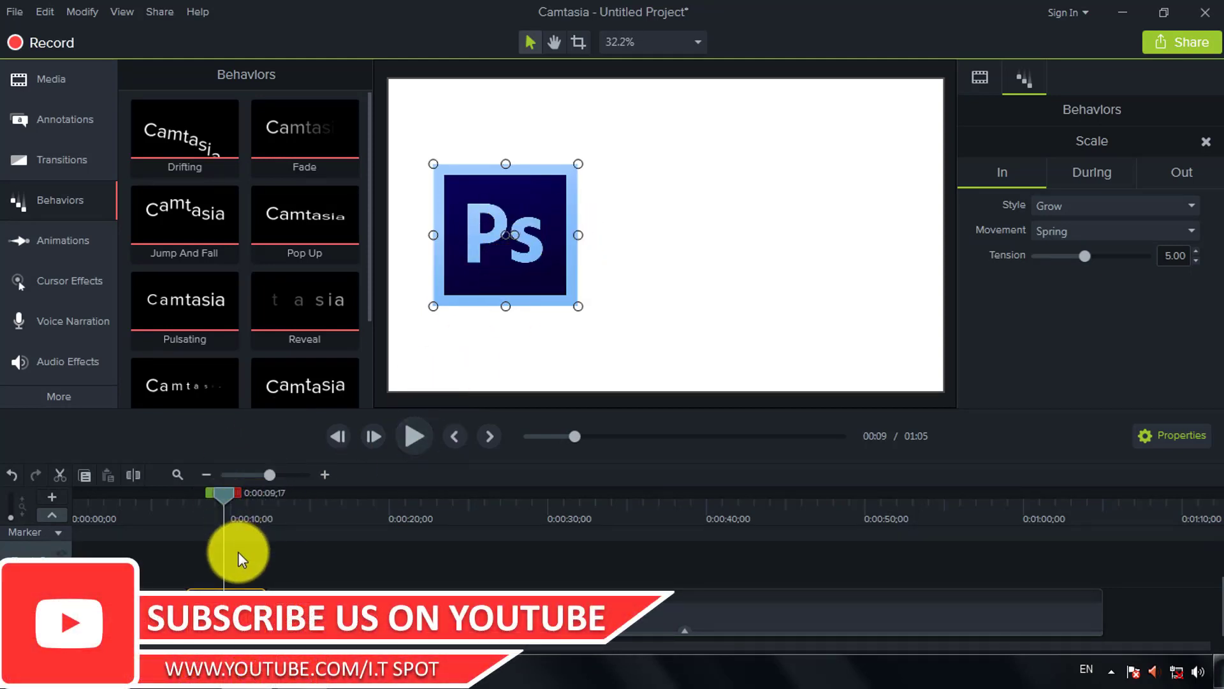
Step: Add a Basic plain text callout on Track 2 at 0:00:09;17, trimmed to end together with the Photoshop icon
click(63, 118)
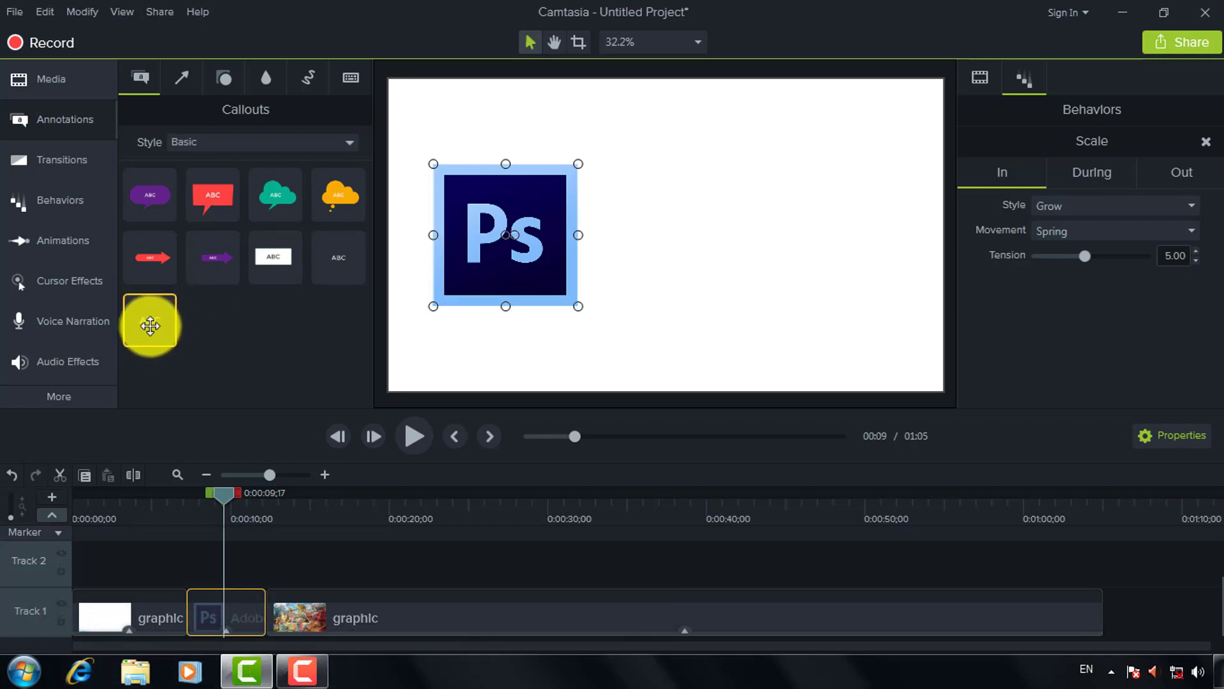
drag(150, 325, 224, 565)
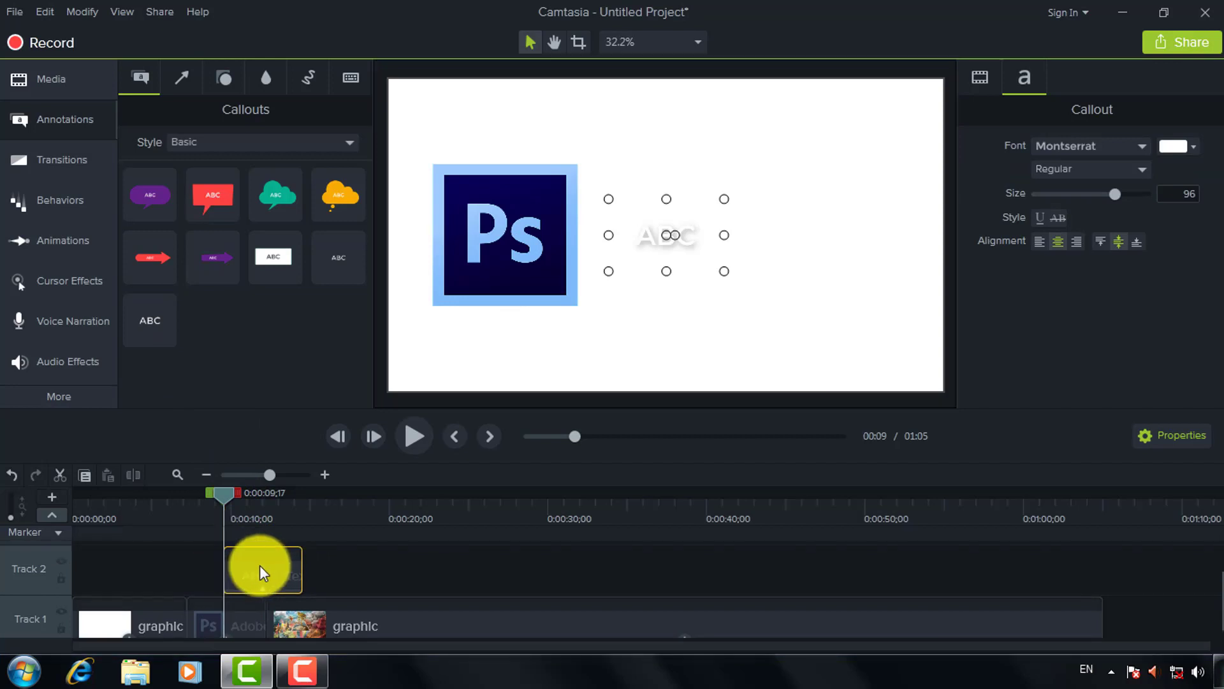
drag(301, 564, 265, 566)
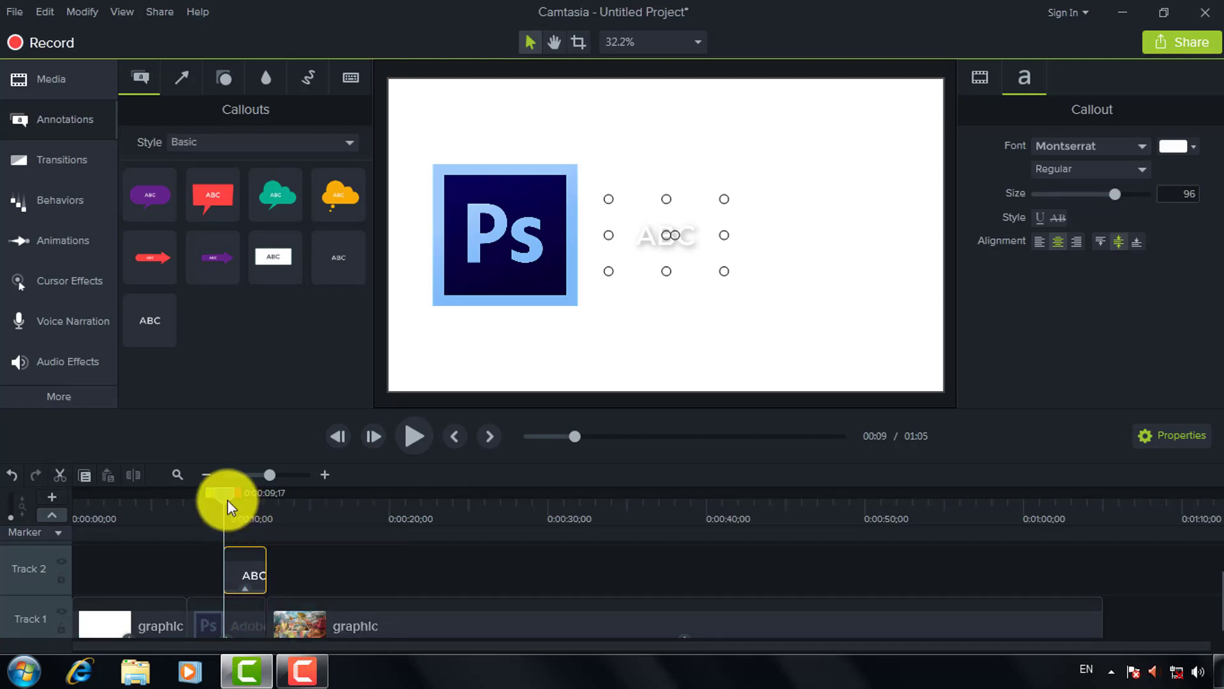
Step: Move the playhead to 0:00:10;18 and set the text callout's font color to black
drag(225, 492, 241, 492)
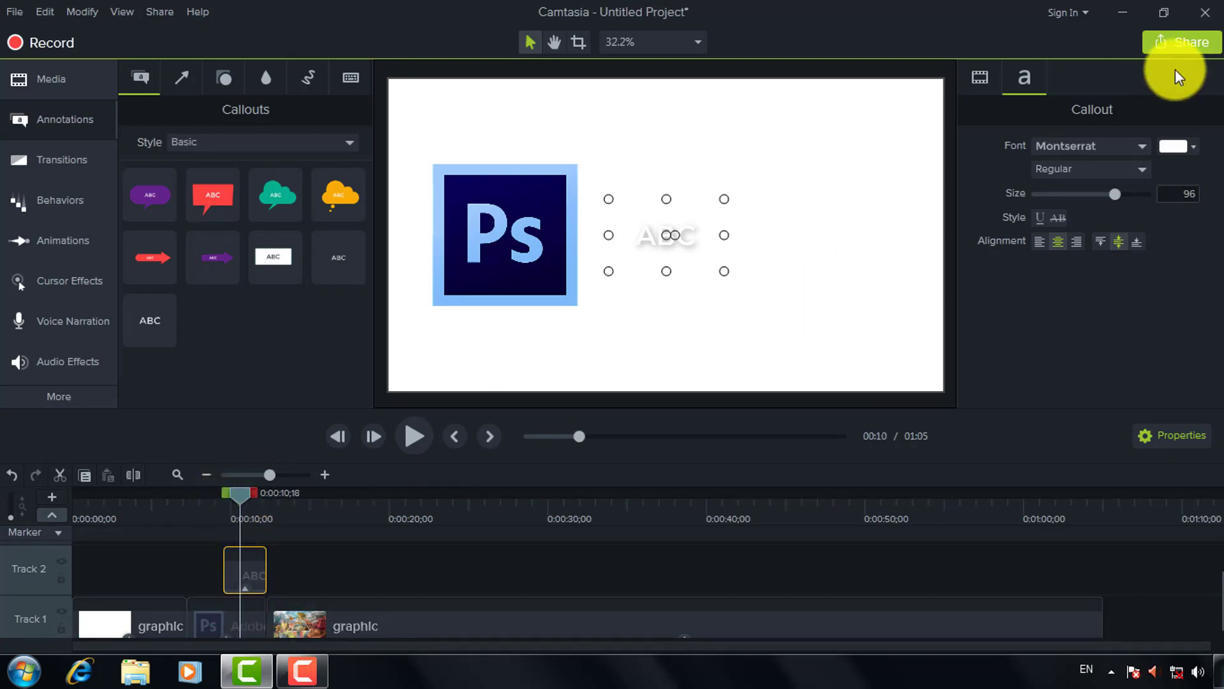
click(1194, 146)
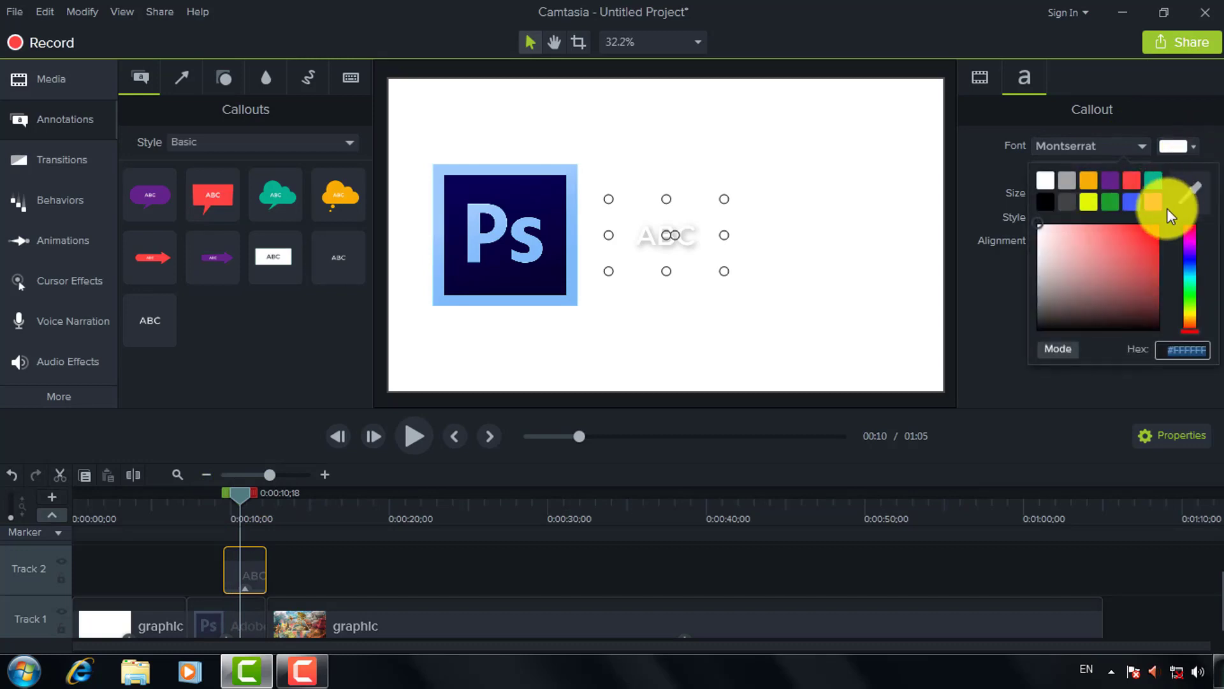
click(1044, 205)
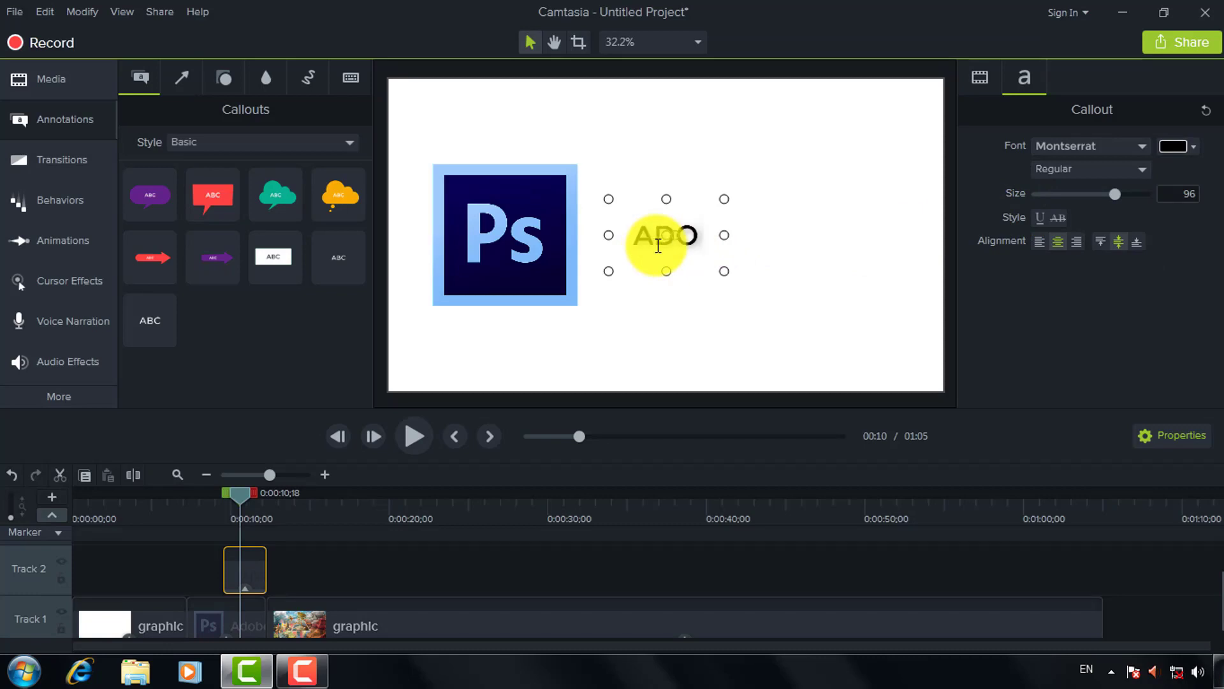
Step: Try the text "ADOBE PHOTO SHOP" in a widened callout beside the Photoshop icon, and delete the callout
text(BE)
key(Return)
text(P)
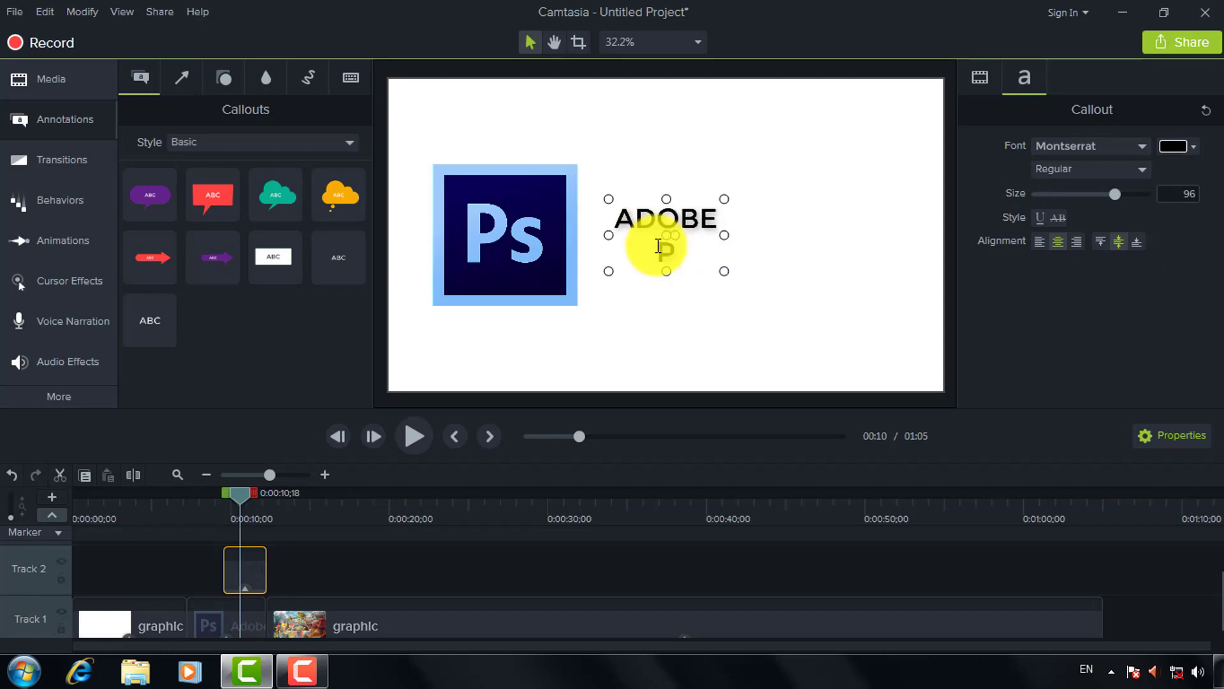
text(HOTO)
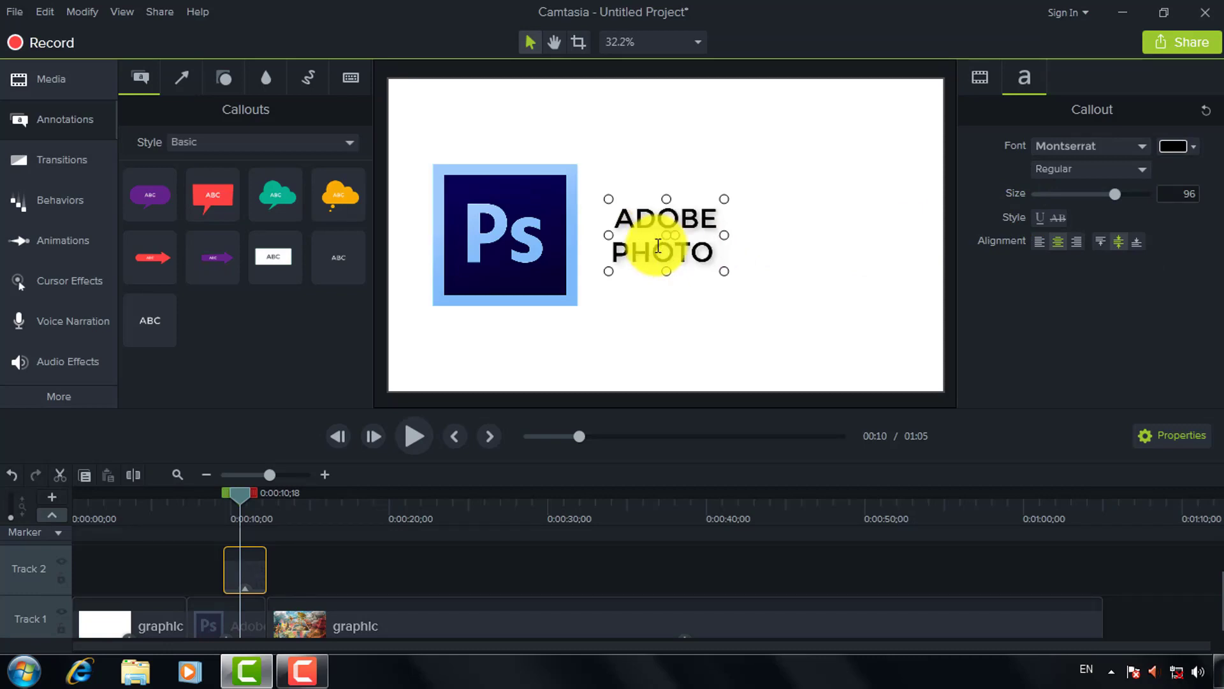
text( SHOP)
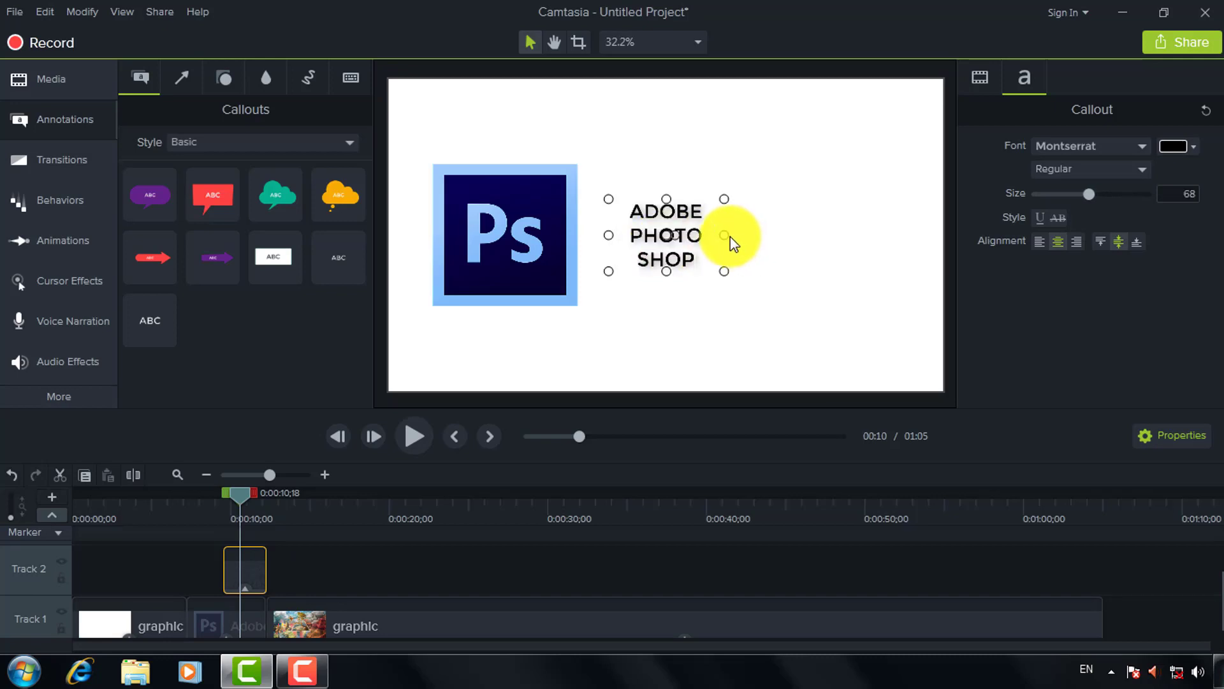
drag(724, 235, 798, 235)
drag(704, 272, 784, 265)
key(Delete)
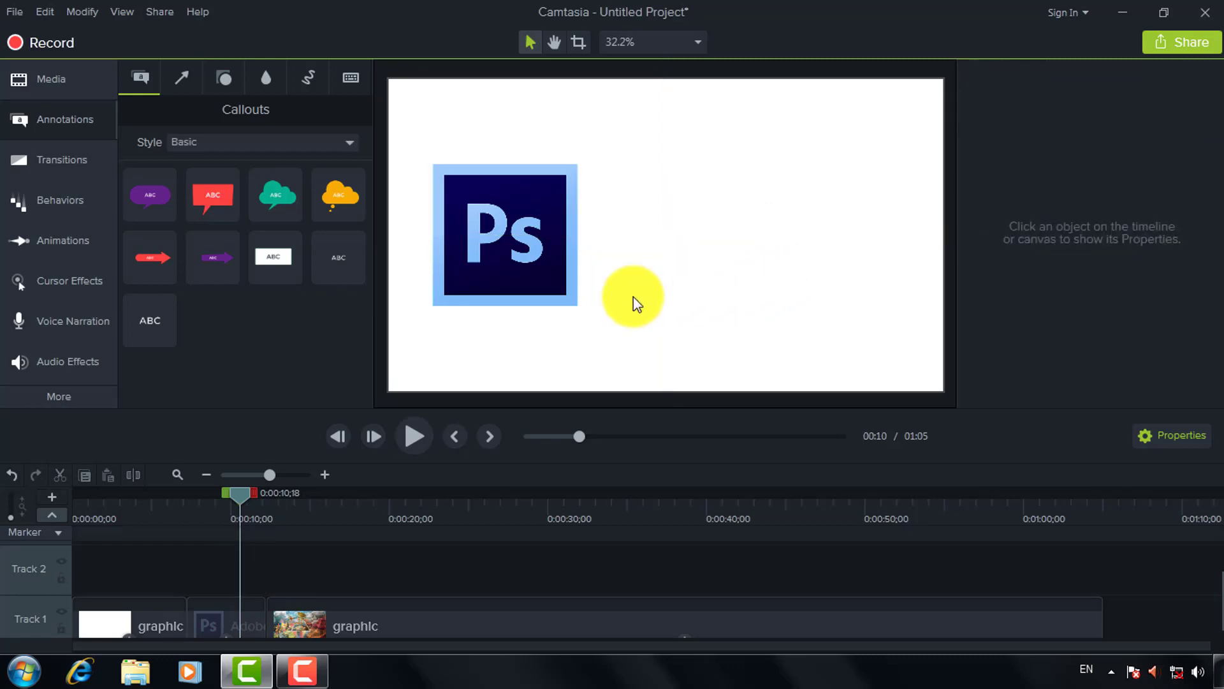
Step: Add the salmon rectangle callout from the All style set on Track 2 at 0:00:10;18, trimmed to end with the Photoshop icon
click(277, 147)
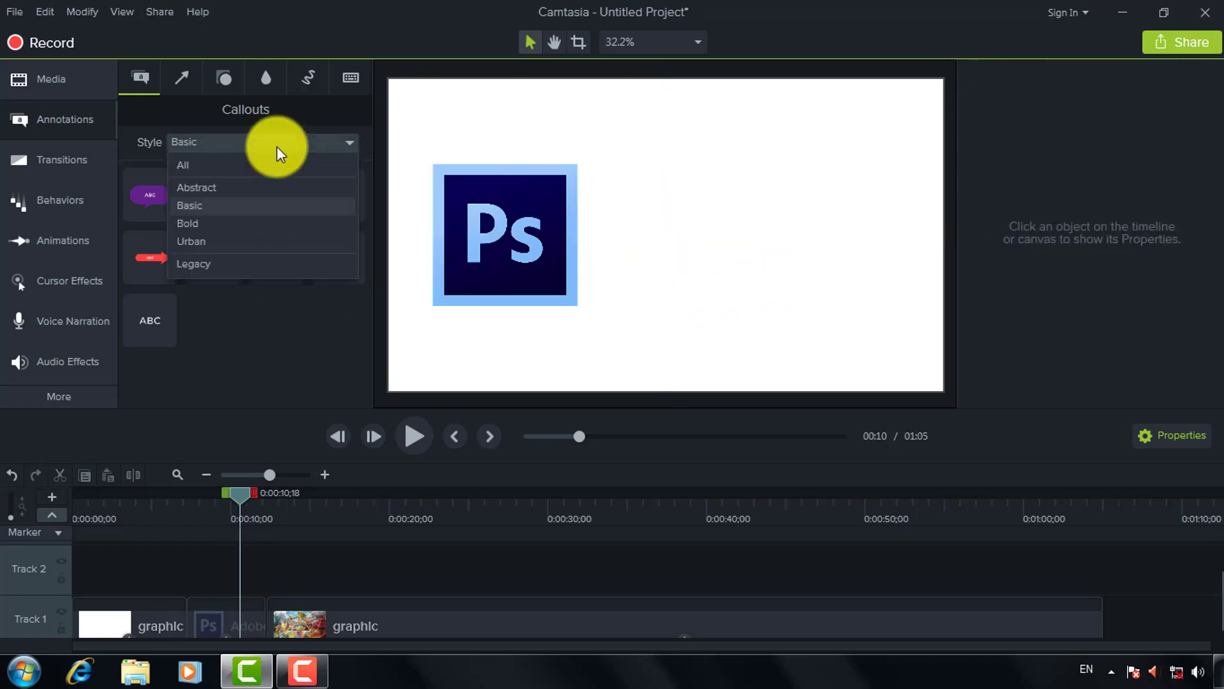
click(247, 169)
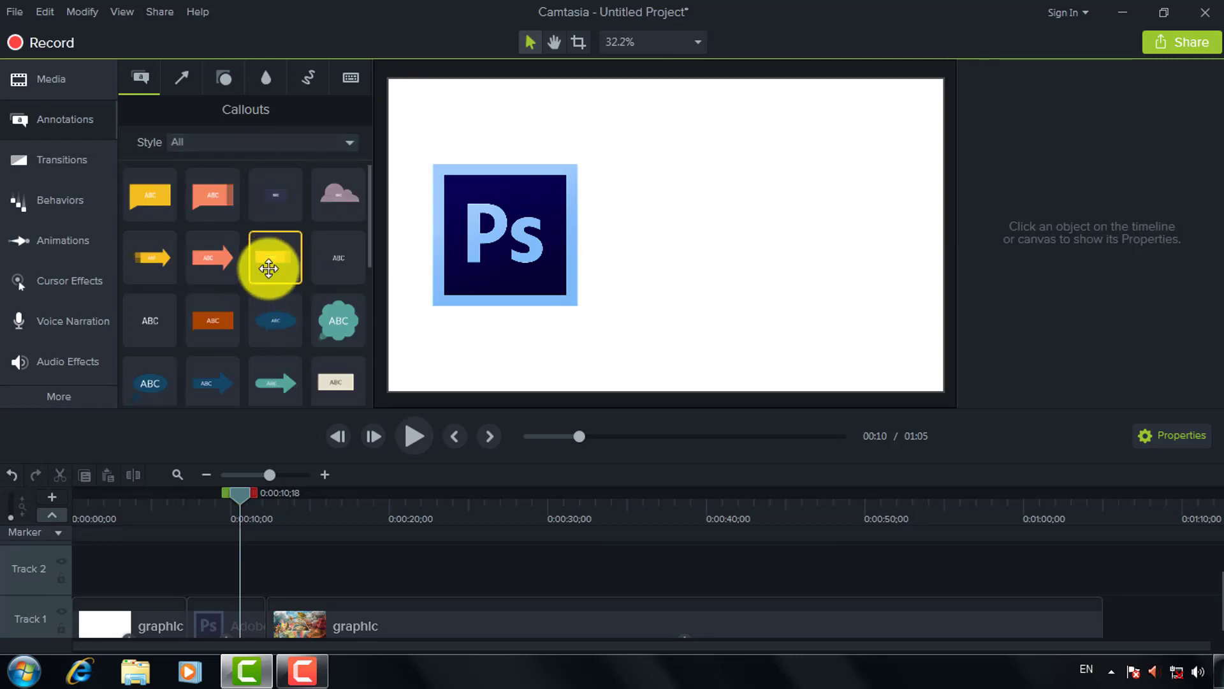
drag(269, 268, 242, 568)
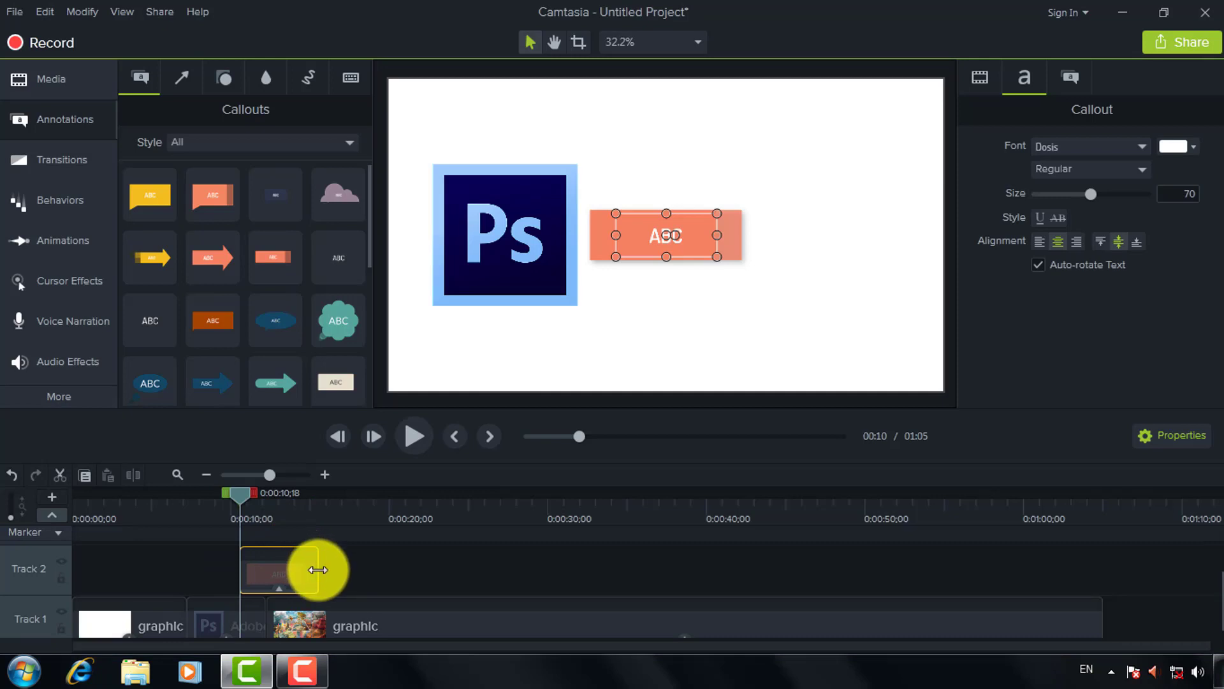
drag(317, 570, 264, 567)
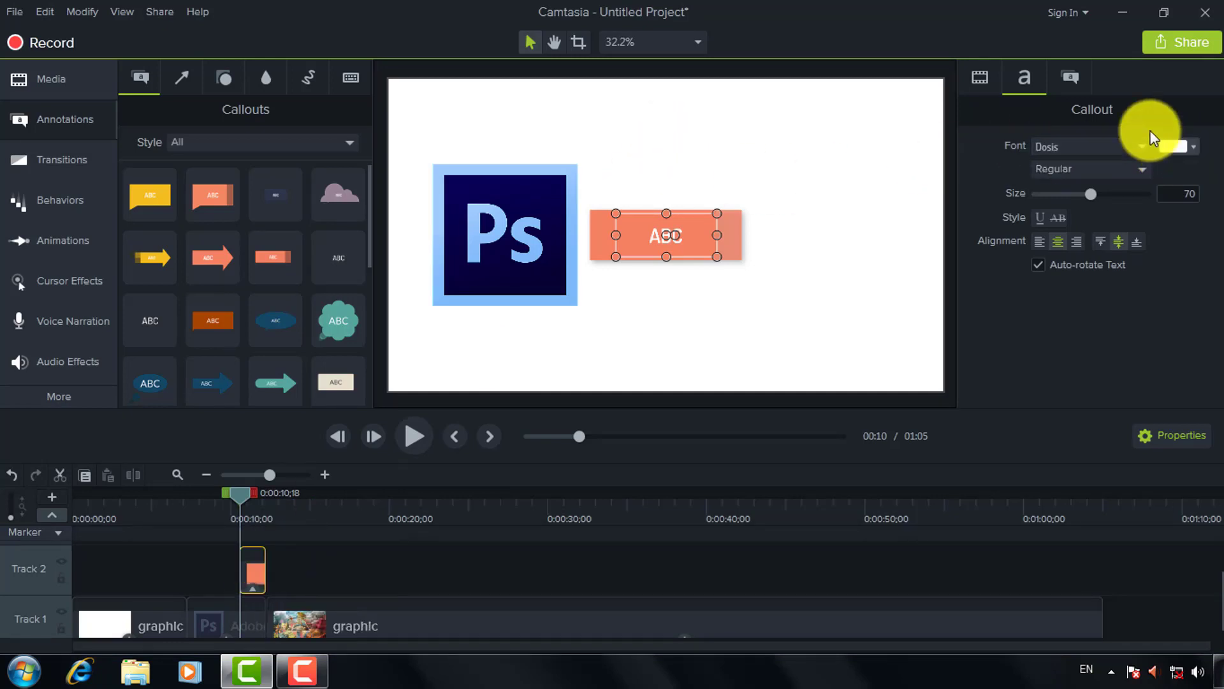
Step: Set the rectangle callout's solid fill to black after trying blue
click(1069, 77)
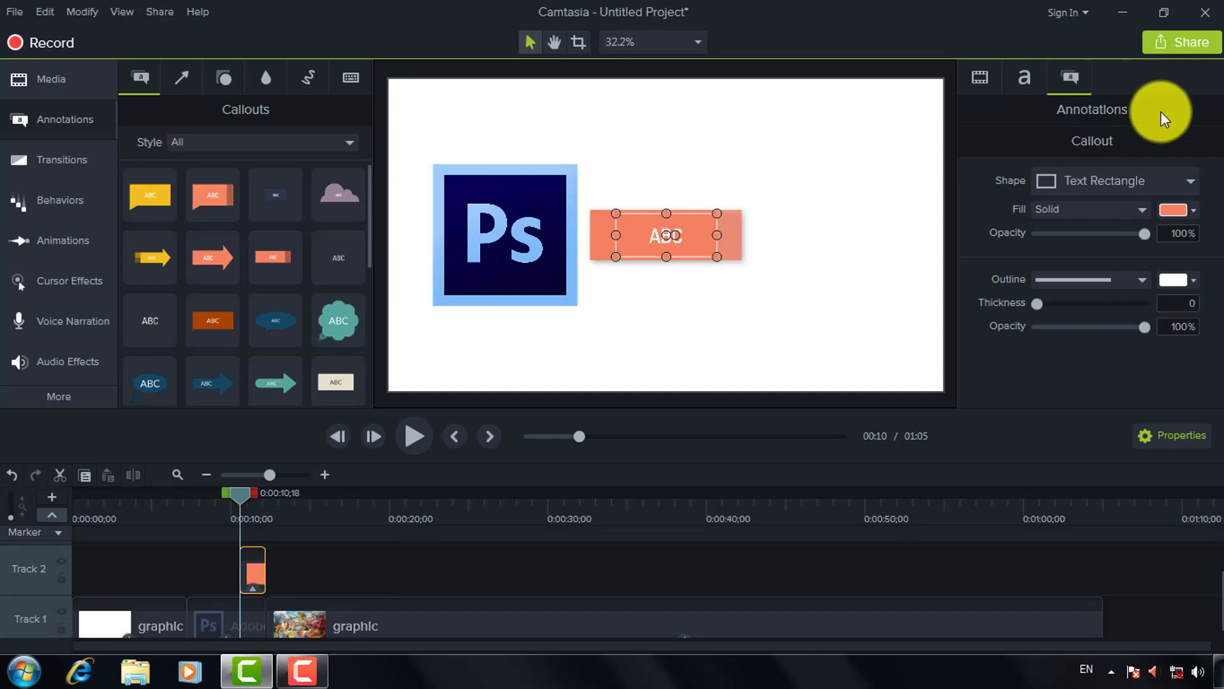
click(1193, 213)
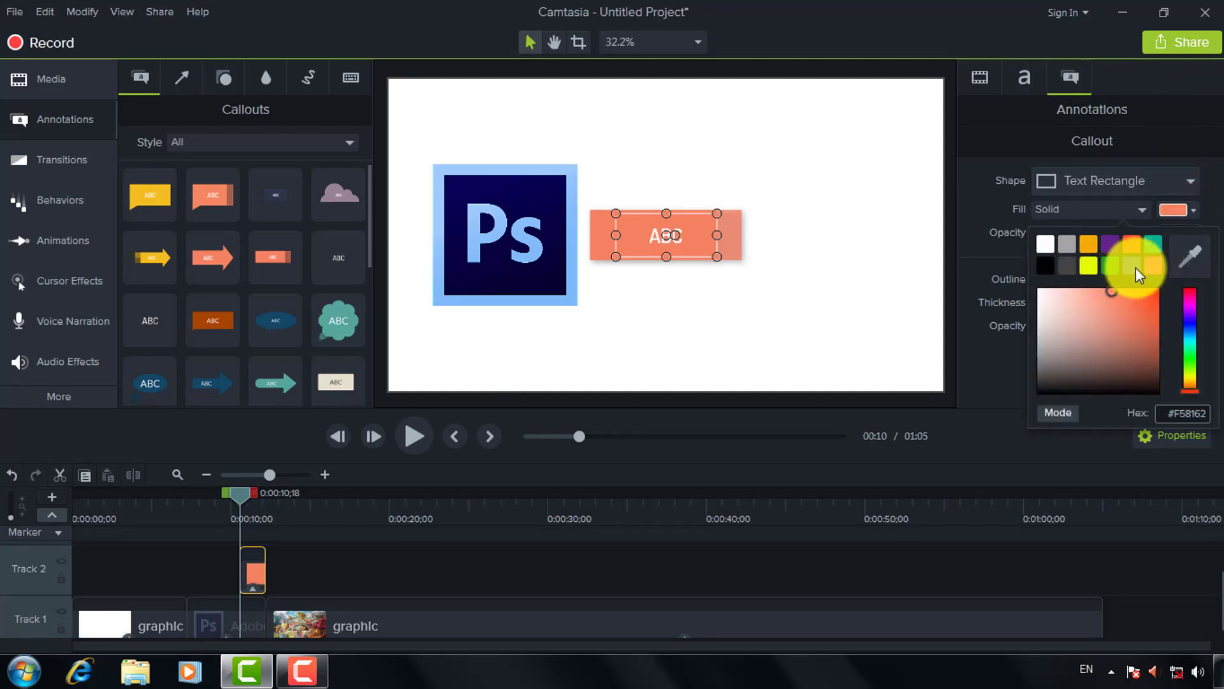
click(1136, 267)
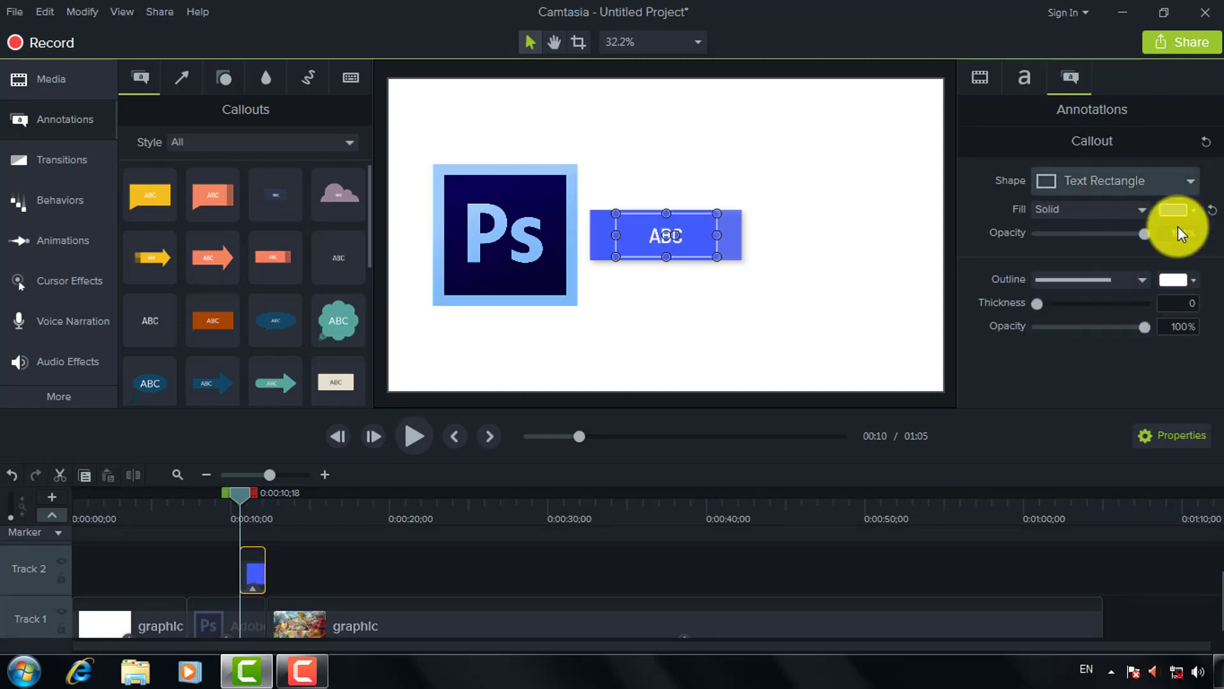
click(1189, 212)
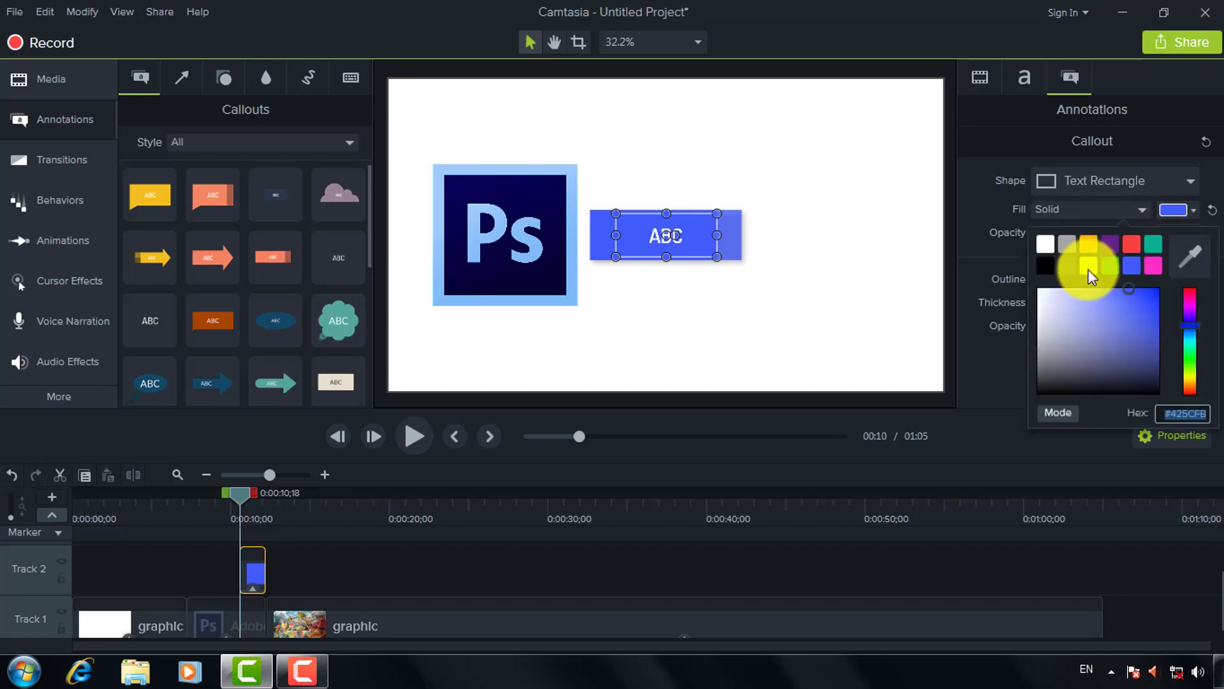
click(1046, 265)
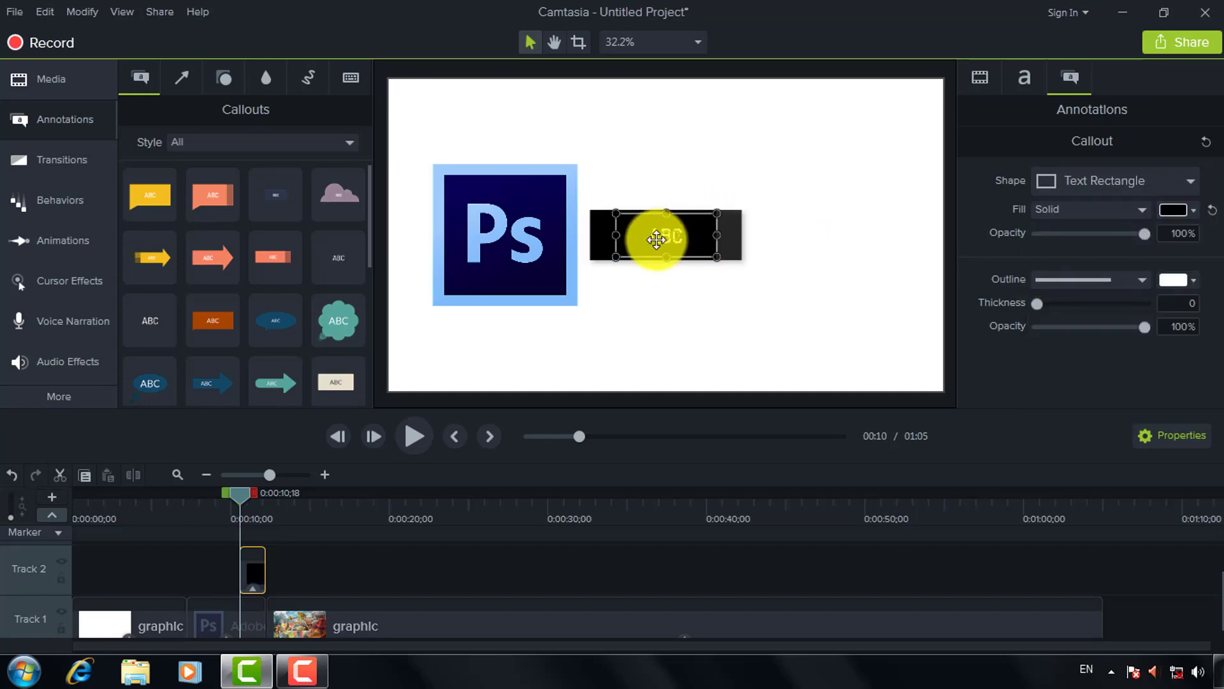
Step: Set the callout text to "ADOBE PHOTOSHOP CC 2018" and widen the callout toward the canvas's right edge so the text fits on one line
double_click(656, 239)
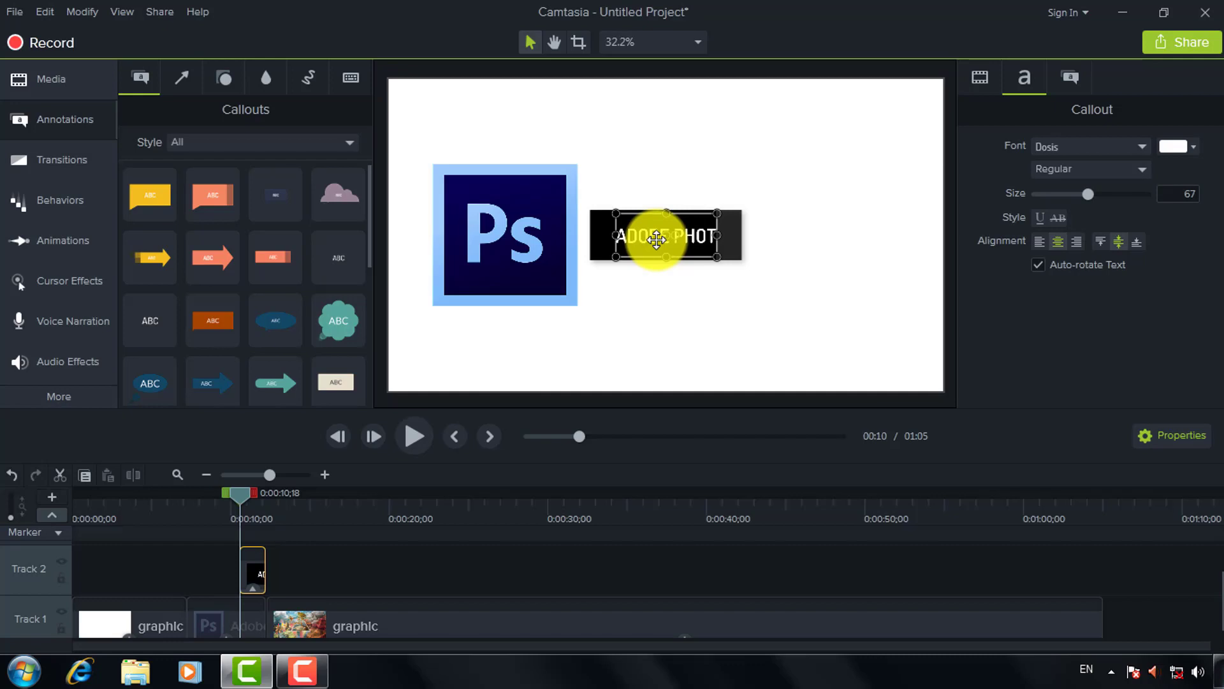
text(ADOBE PHOTOSHOP)
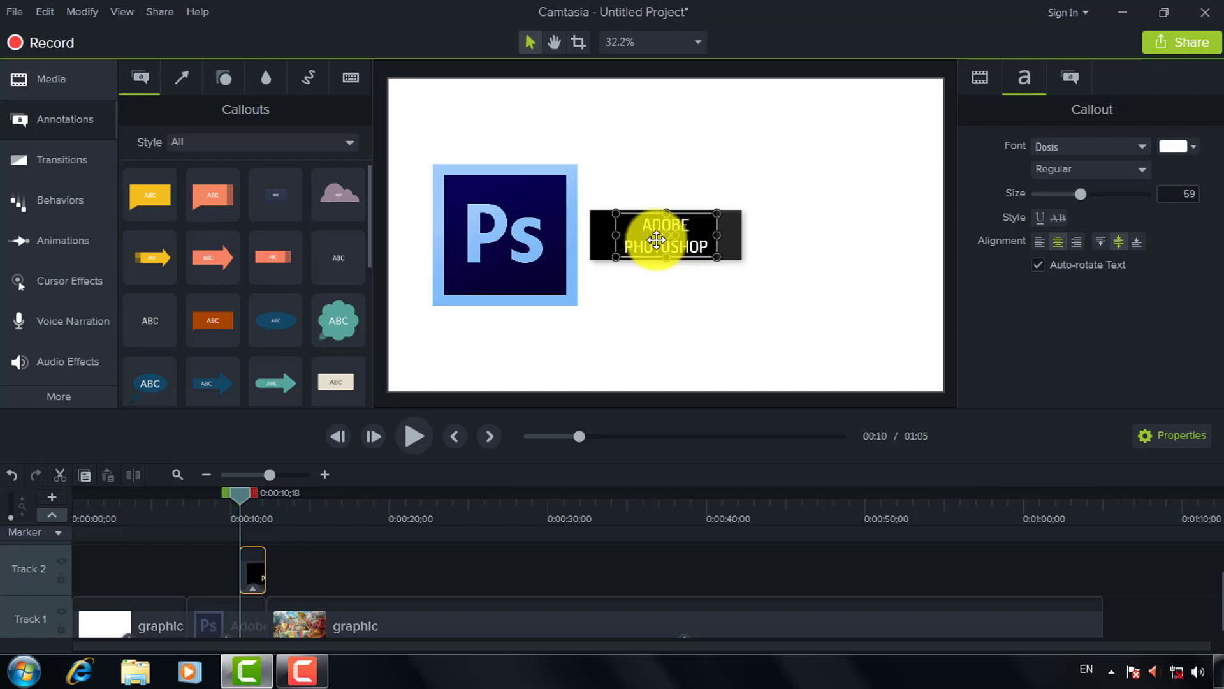
text( CC)
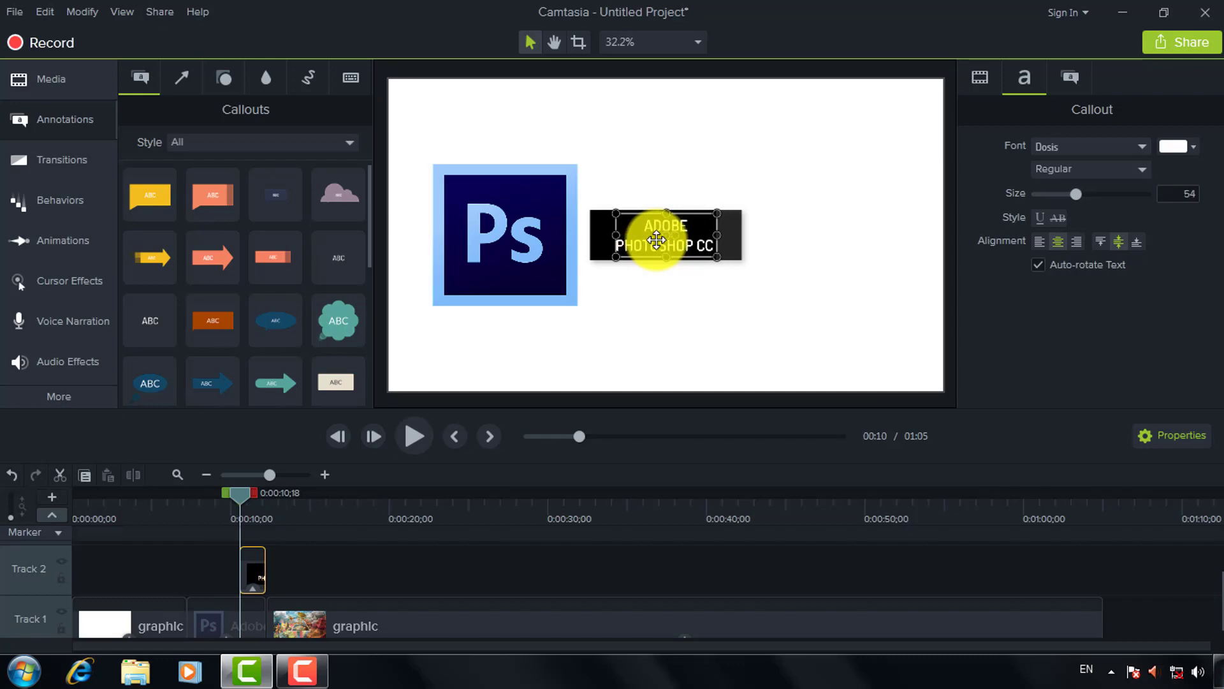
text( 2018)
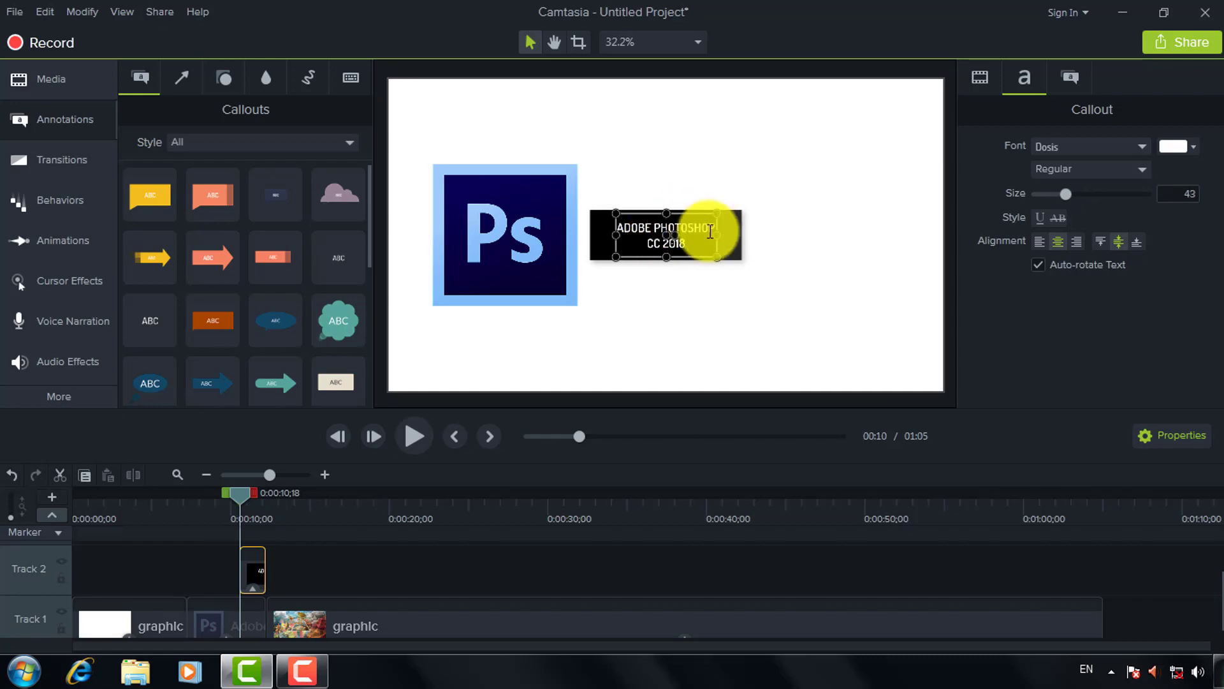
drag(718, 236, 861, 258)
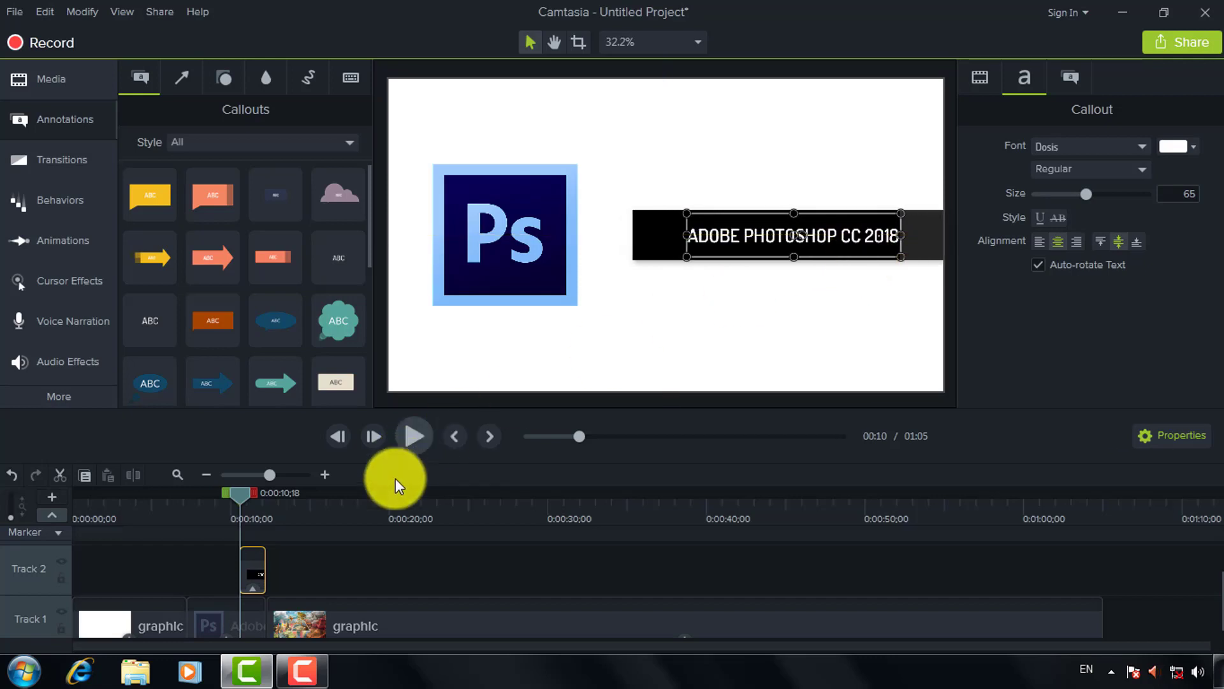
Step: Apply the Reveal behavior to the Photoshop text callout on Track 2 and play back the logo section
click(67, 203)
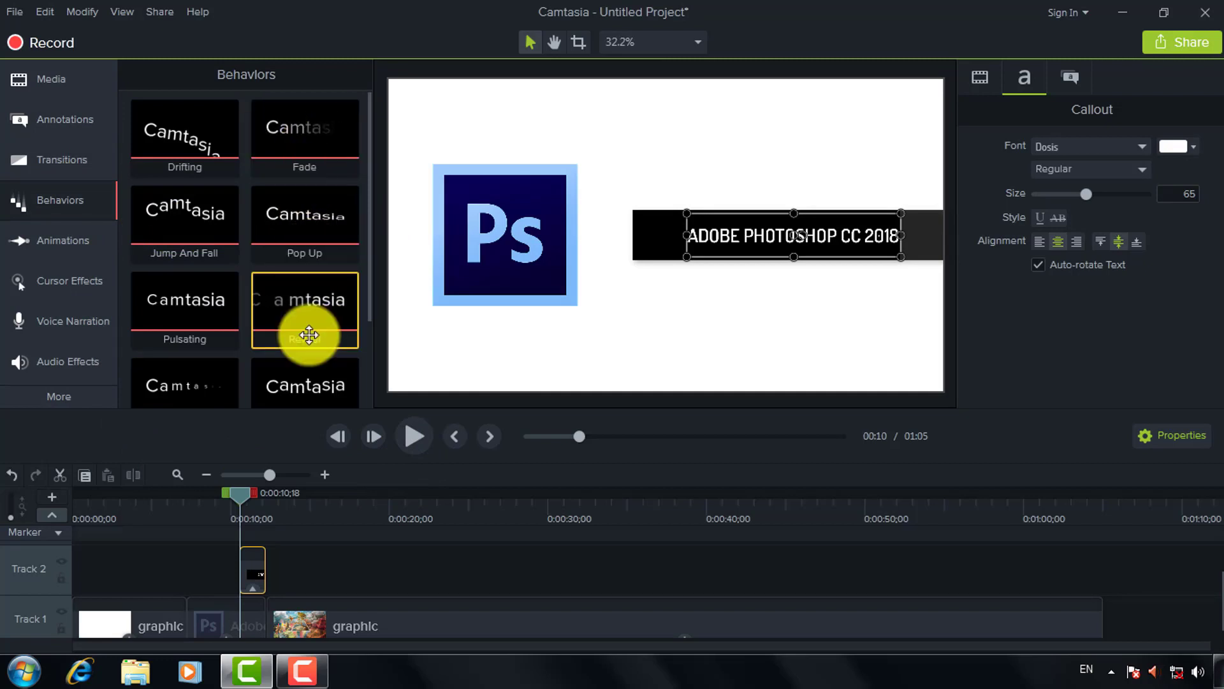
drag(309, 309, 252, 562)
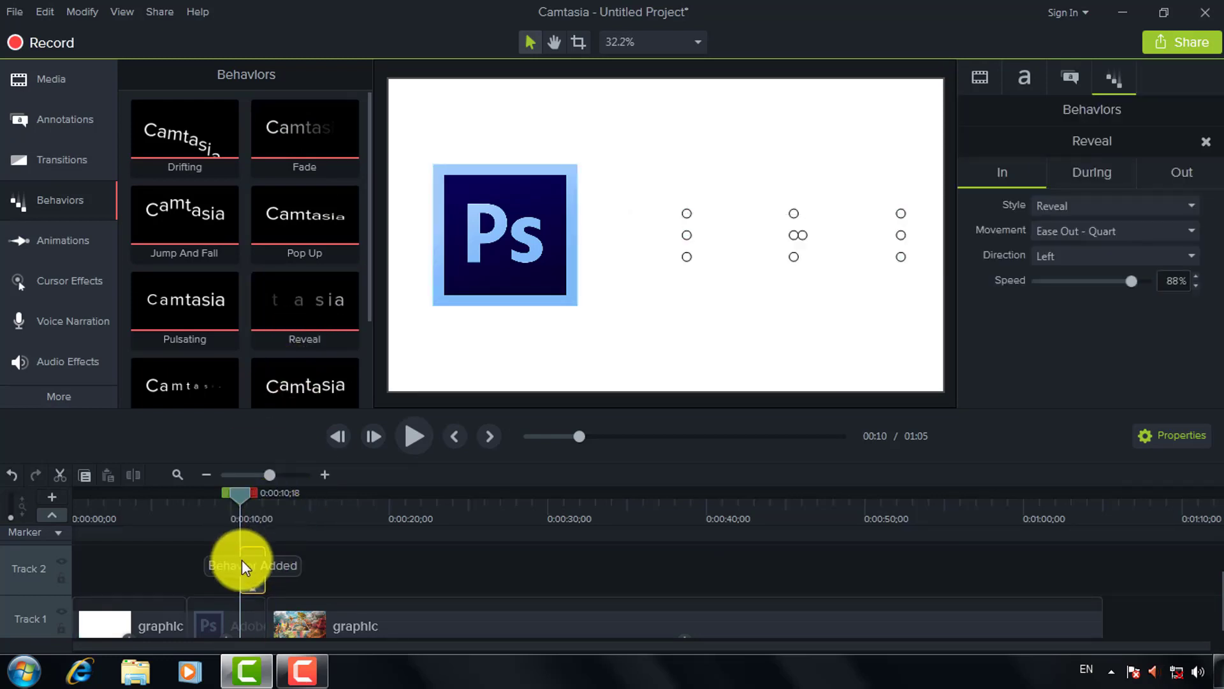
click(224, 618)
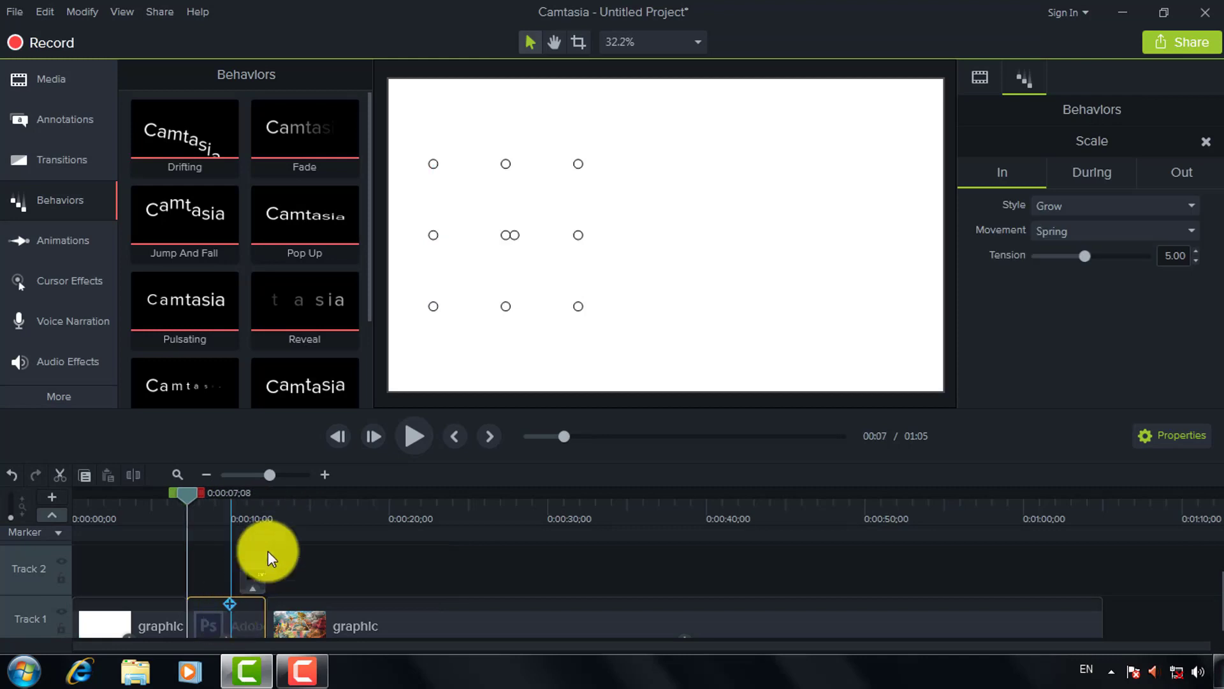
click(412, 433)
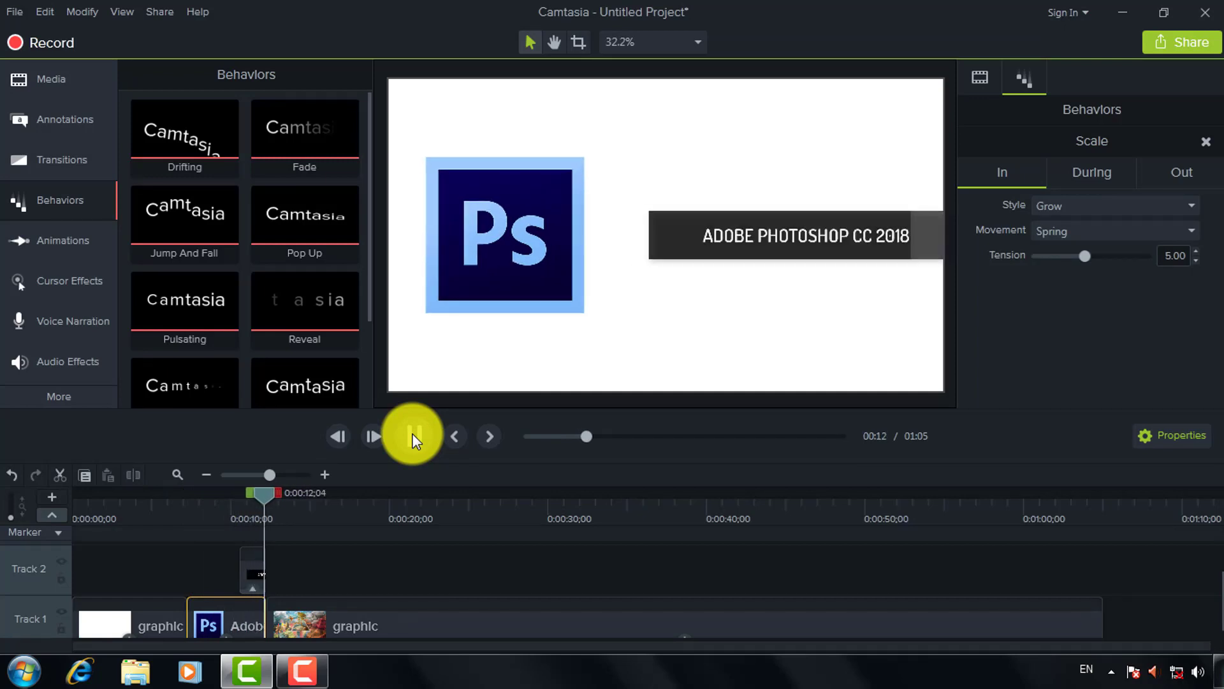
click(412, 433)
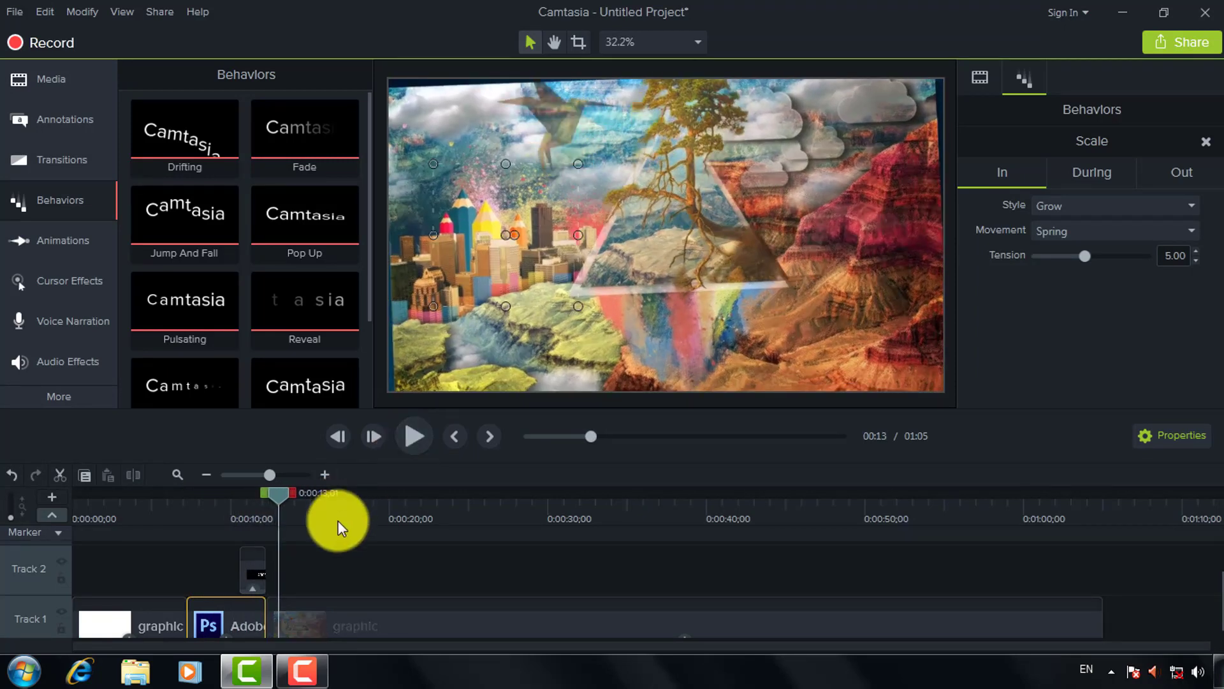
Step: Shorten the Photoshop icon clip on Track 1 so that it ends at about 0:00:10;14
drag(273, 472, 300, 473)
drag(336, 621, 387, 622)
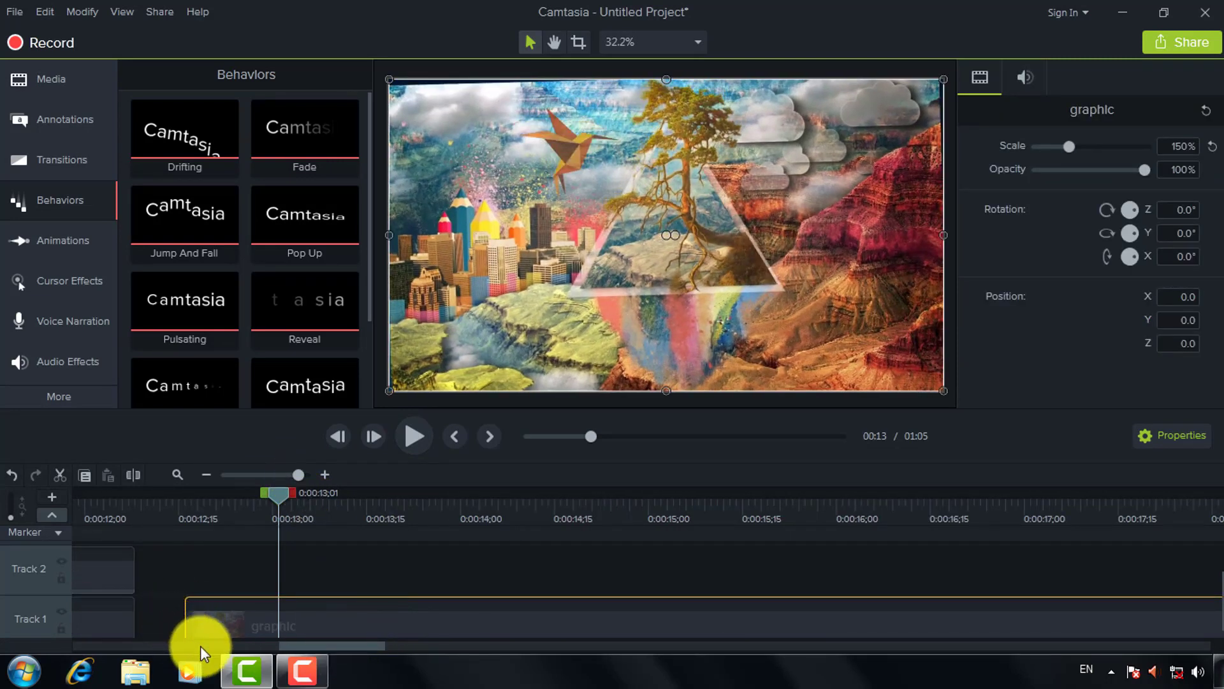
drag(290, 651, 222, 642)
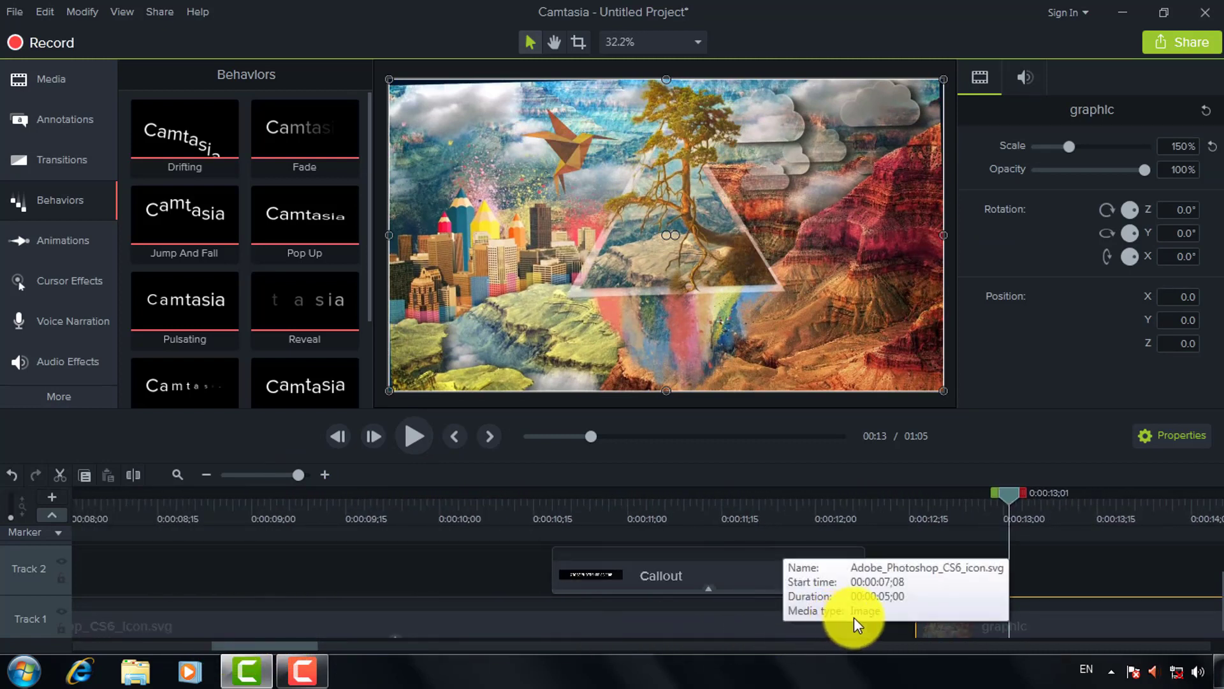
drag(864, 621, 524, 620)
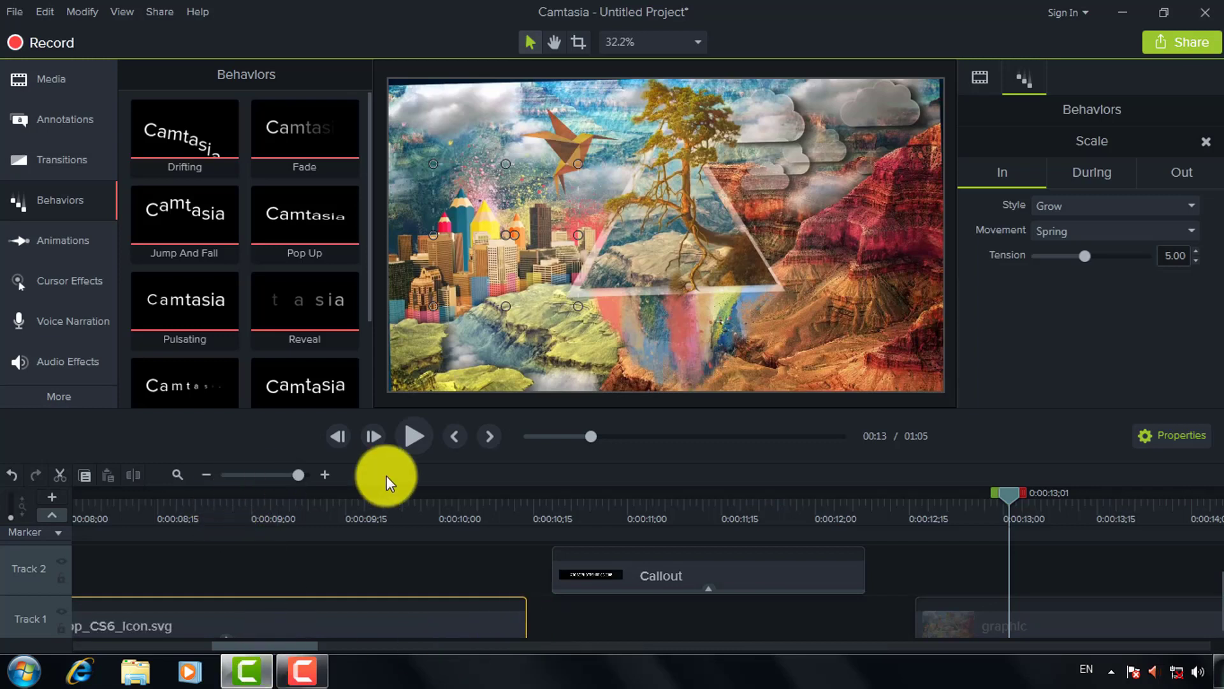
Step: Align the callout's end and the second graphic clip's start with the icon clip's end, and extend the callout's start earlier
drag(778, 576, 434, 555)
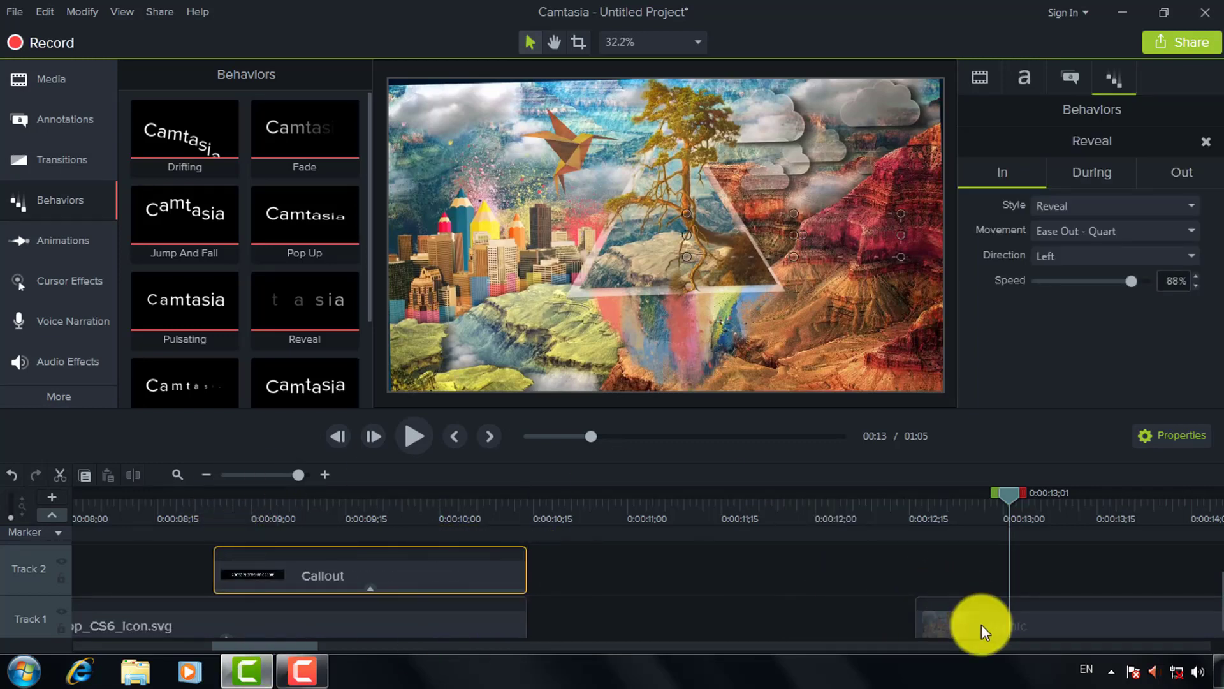
drag(982, 624, 497, 621)
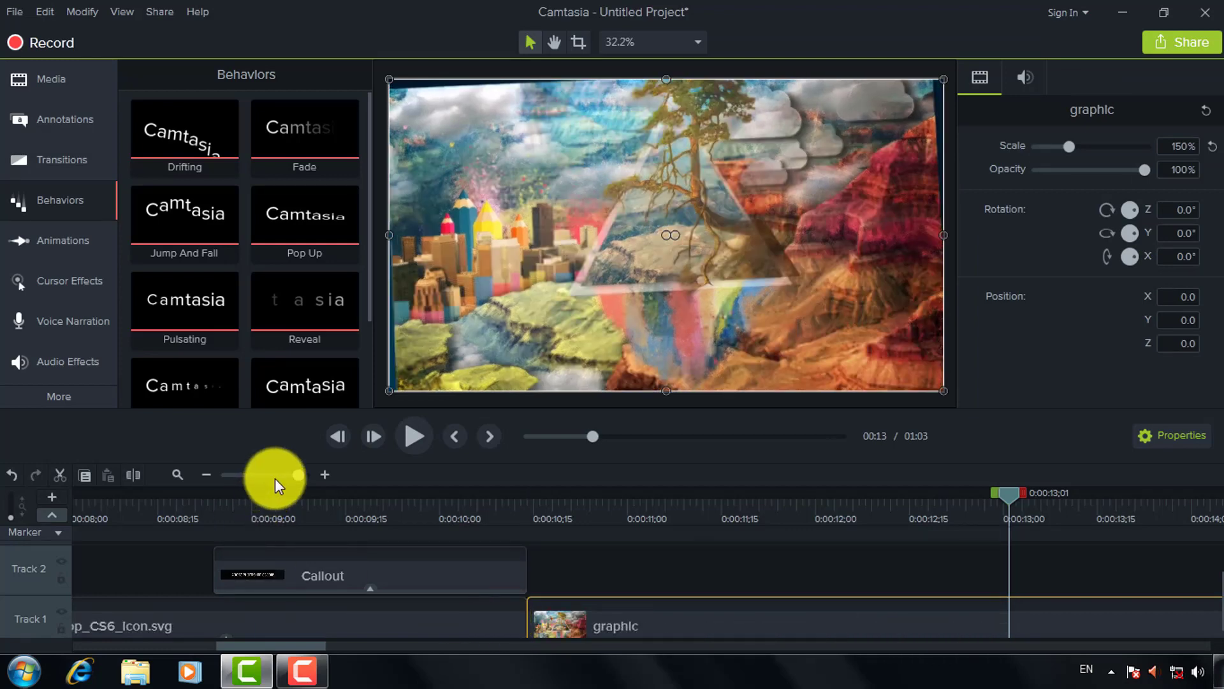
click(278, 475)
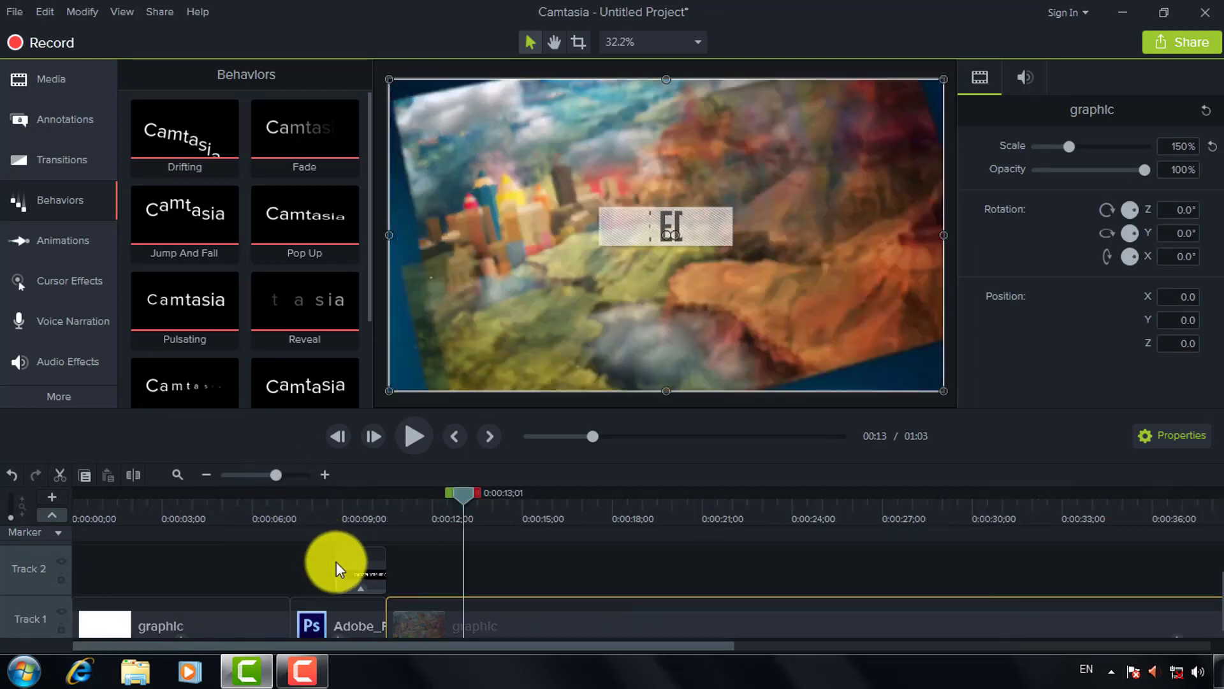
drag(335, 564, 312, 563)
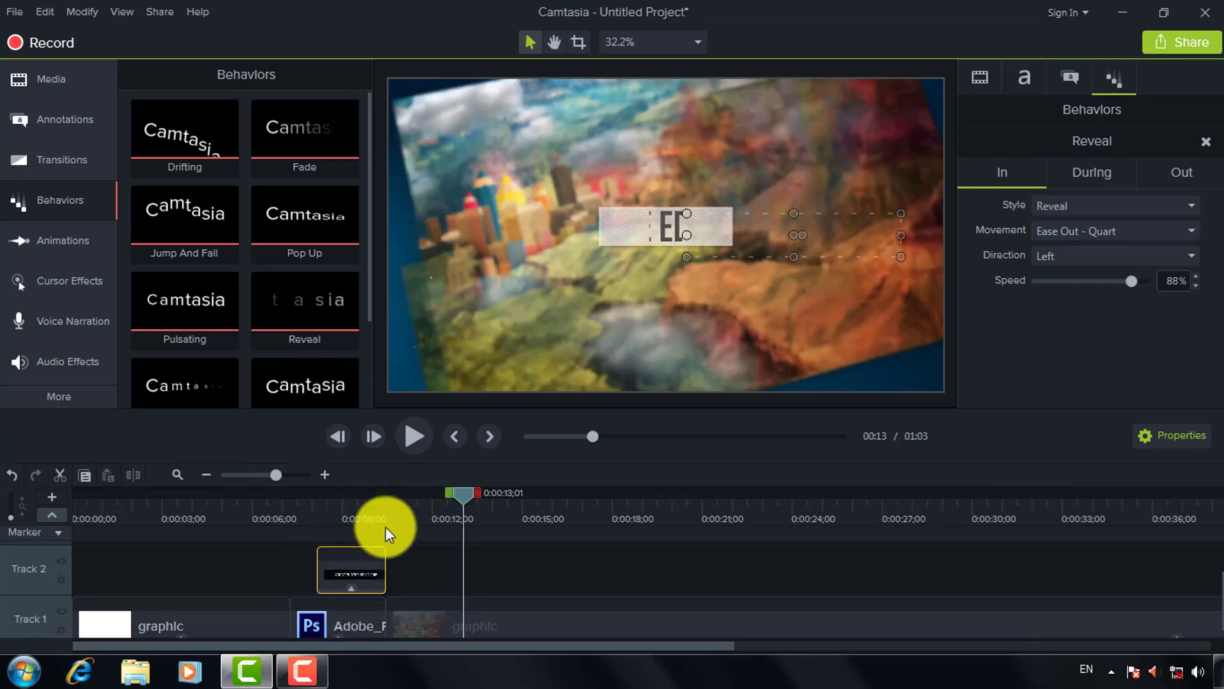
Step: Add the Glow transition to both ends of the callout and the transition listed directly beneath Glow to the Photoshop icon clip
click(65, 167)
scroll(214, 271, down, 1)
scroll(214, 271, down, 5)
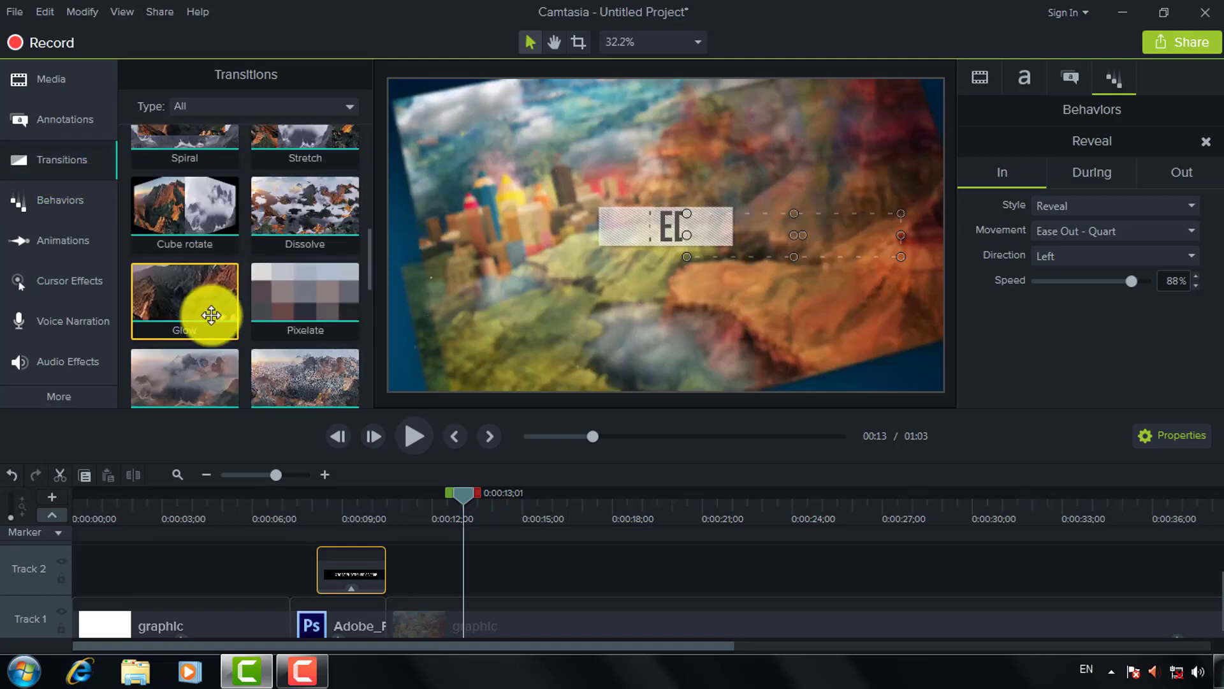
drag(191, 295, 355, 560)
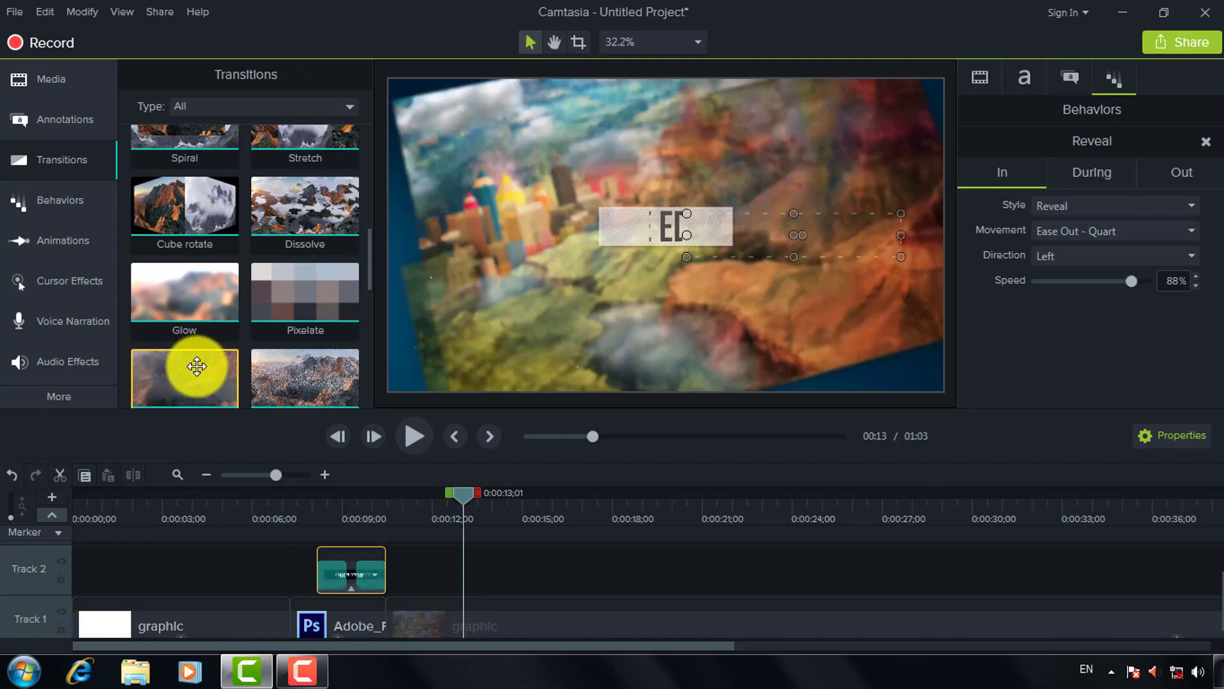
drag(198, 363, 327, 607)
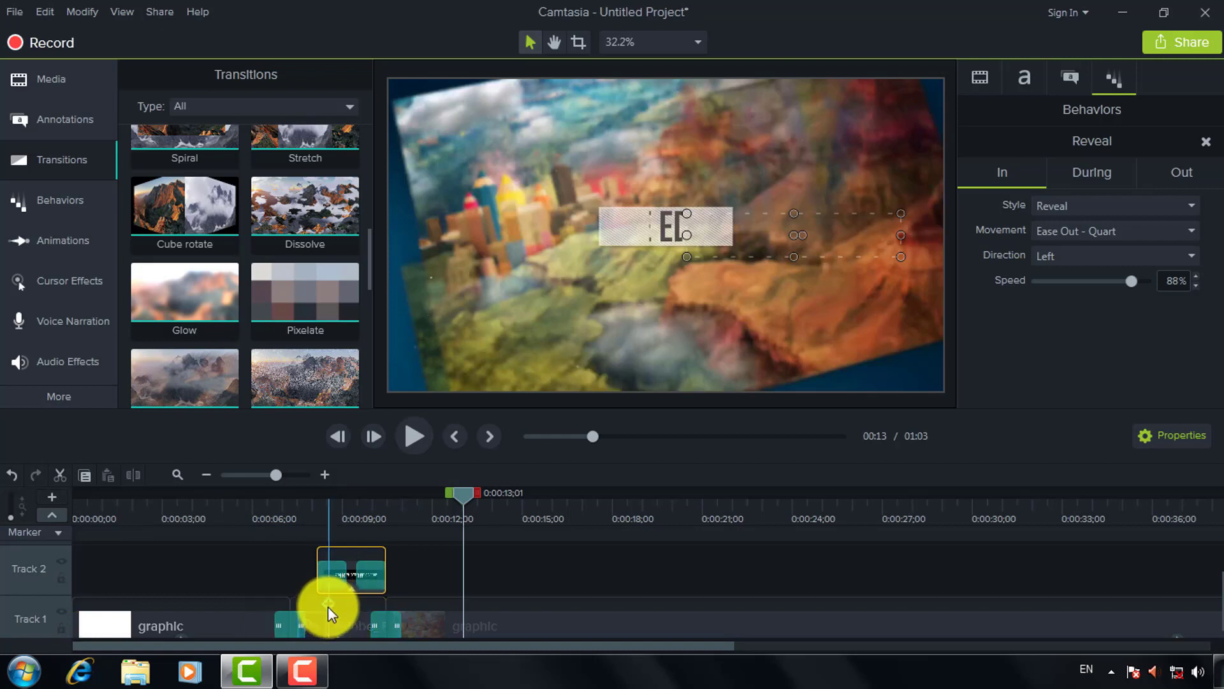
Step: Play back the Photoshop icon section, and replay the project from its beginning to check the transitions
click(341, 615)
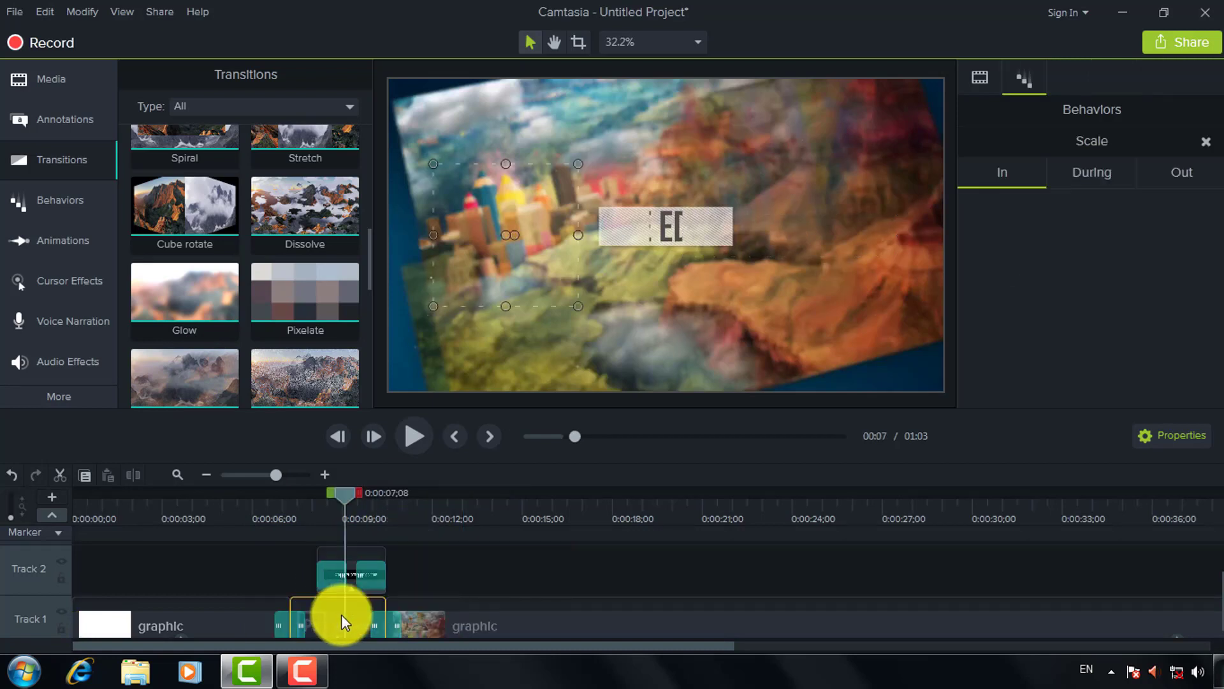
click(415, 437)
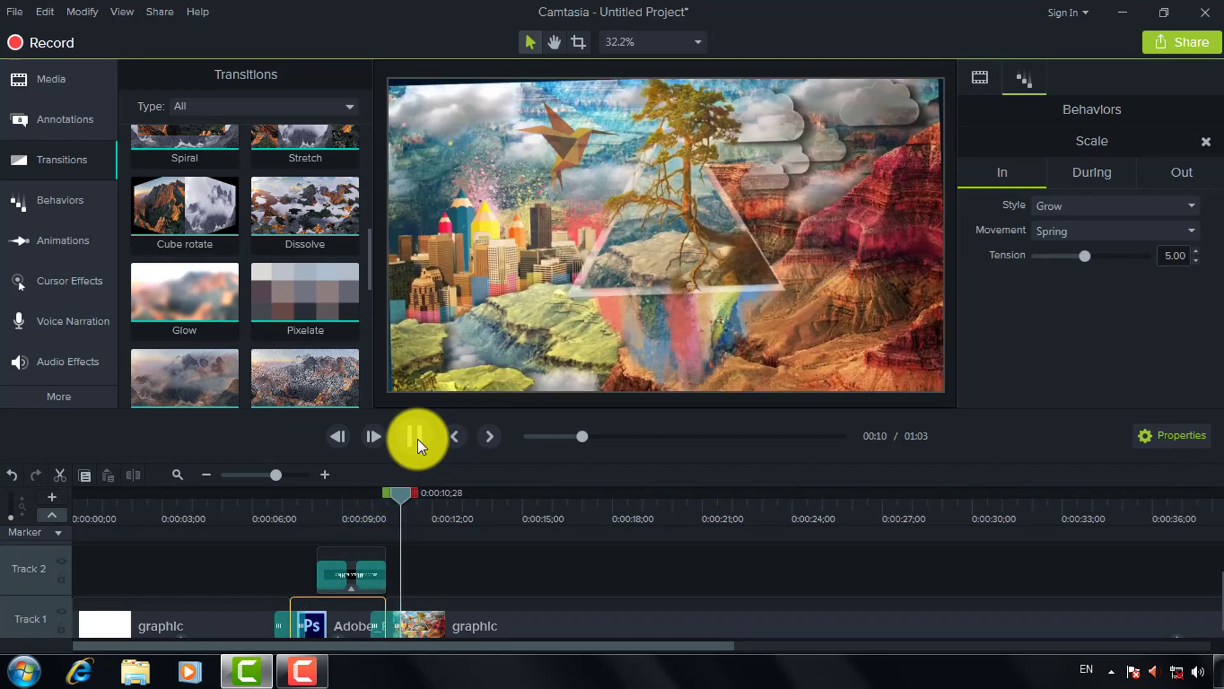
click(416, 437)
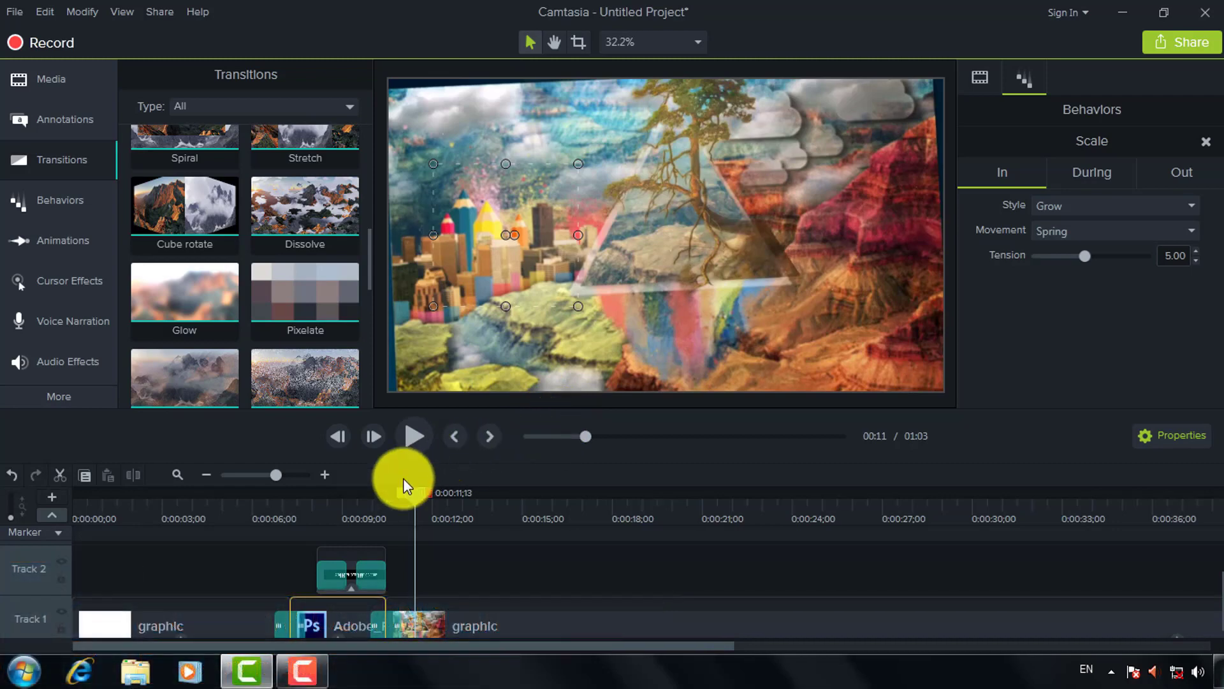
click(220, 621)
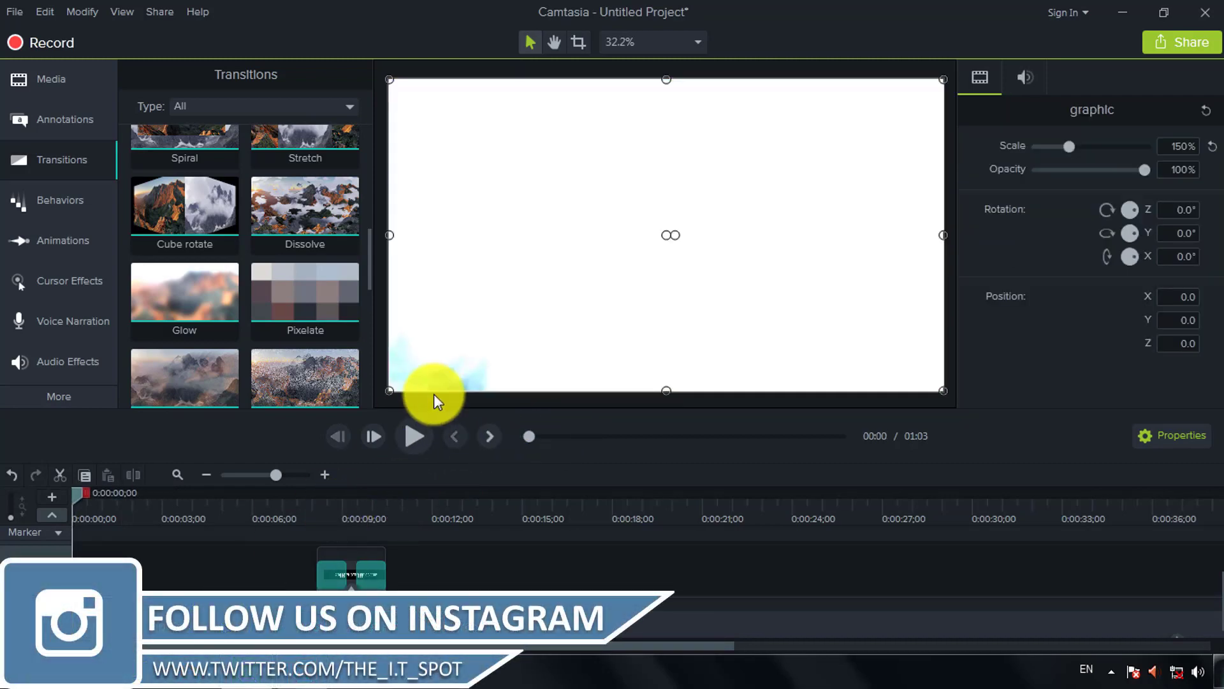
click(422, 436)
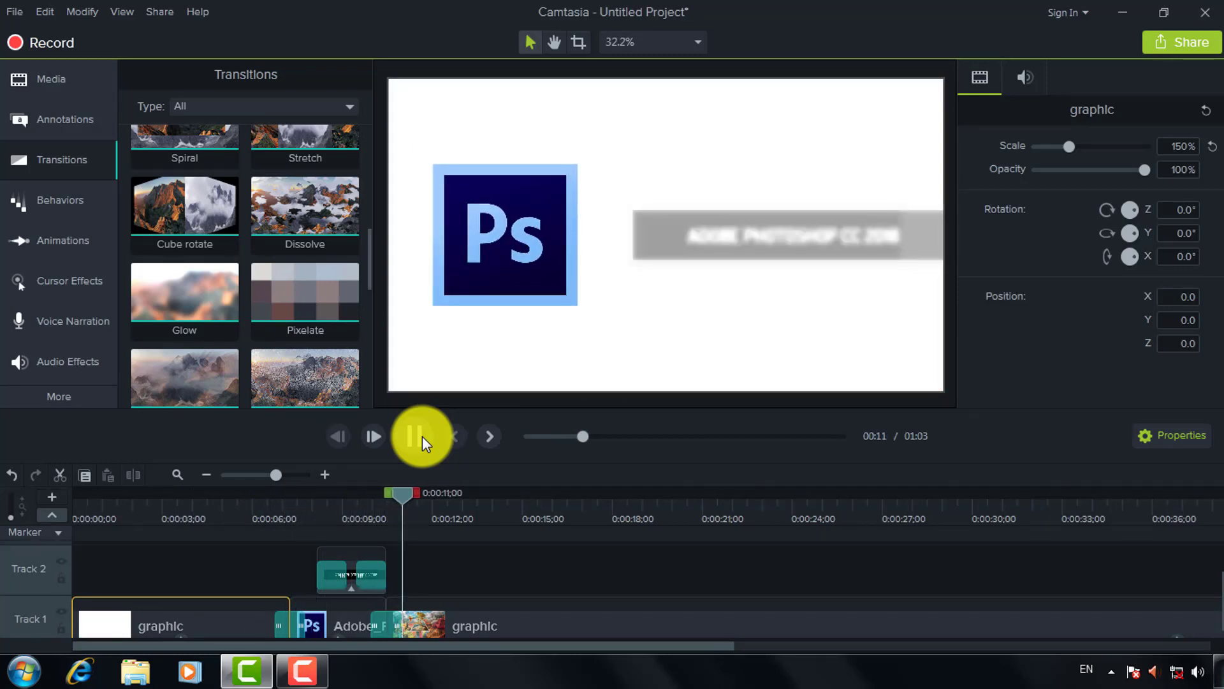
click(422, 436)
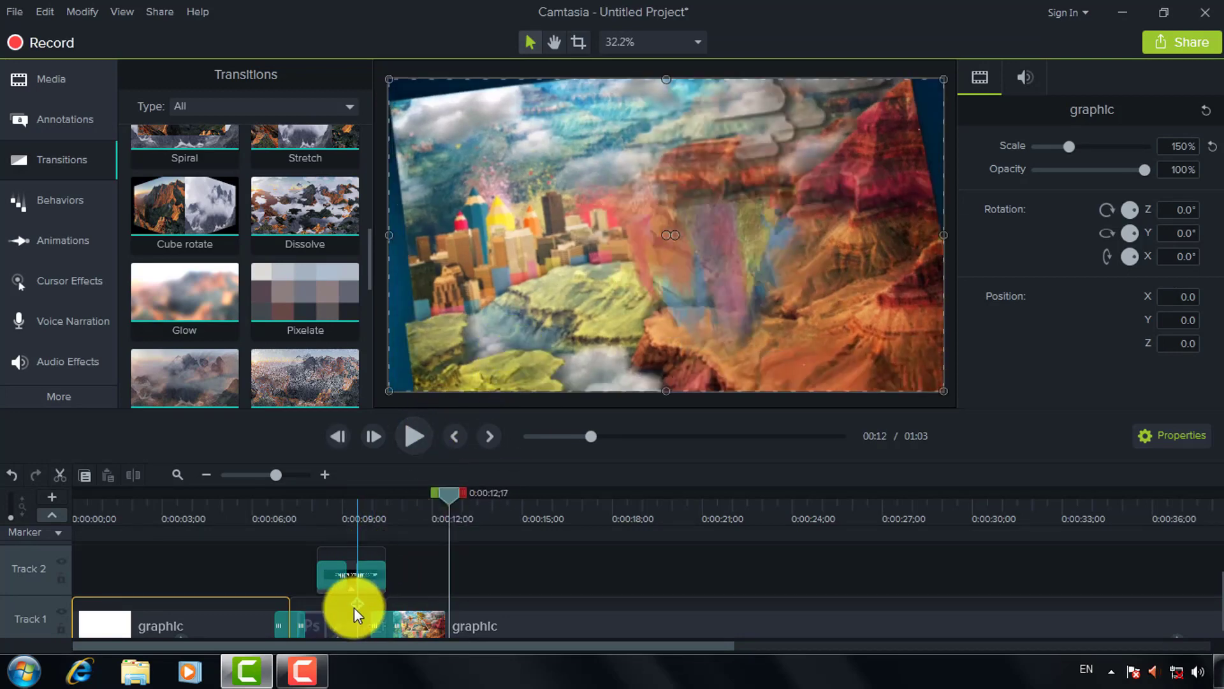
Step: Apply the Jump And Fall behavior to the "ADOBE PHOTOSHOP CC 2018" callout on Track 2
drag(451, 494, 362, 499)
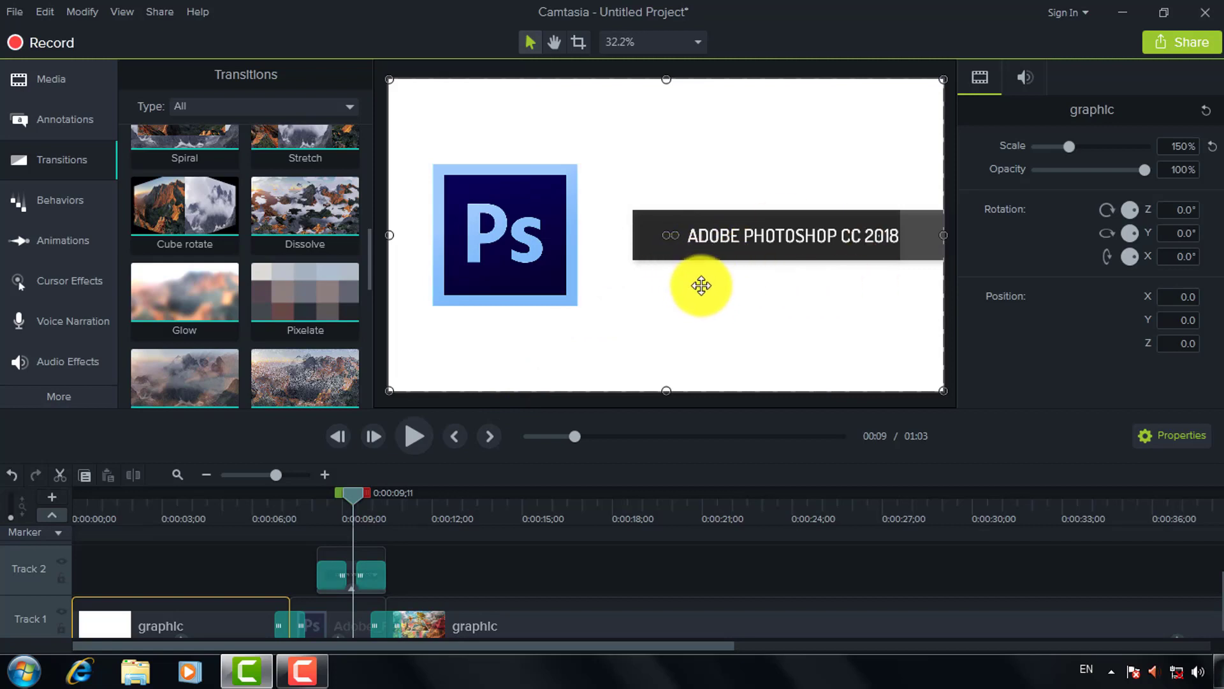
click(73, 204)
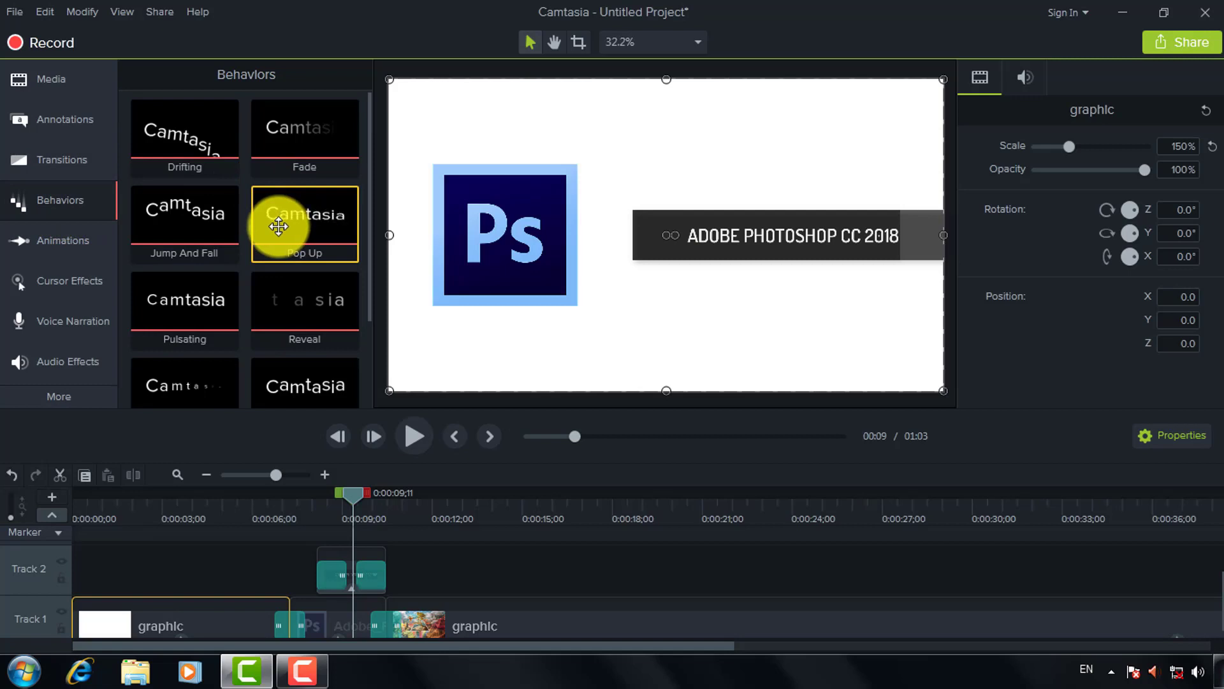
drag(197, 226, 356, 577)
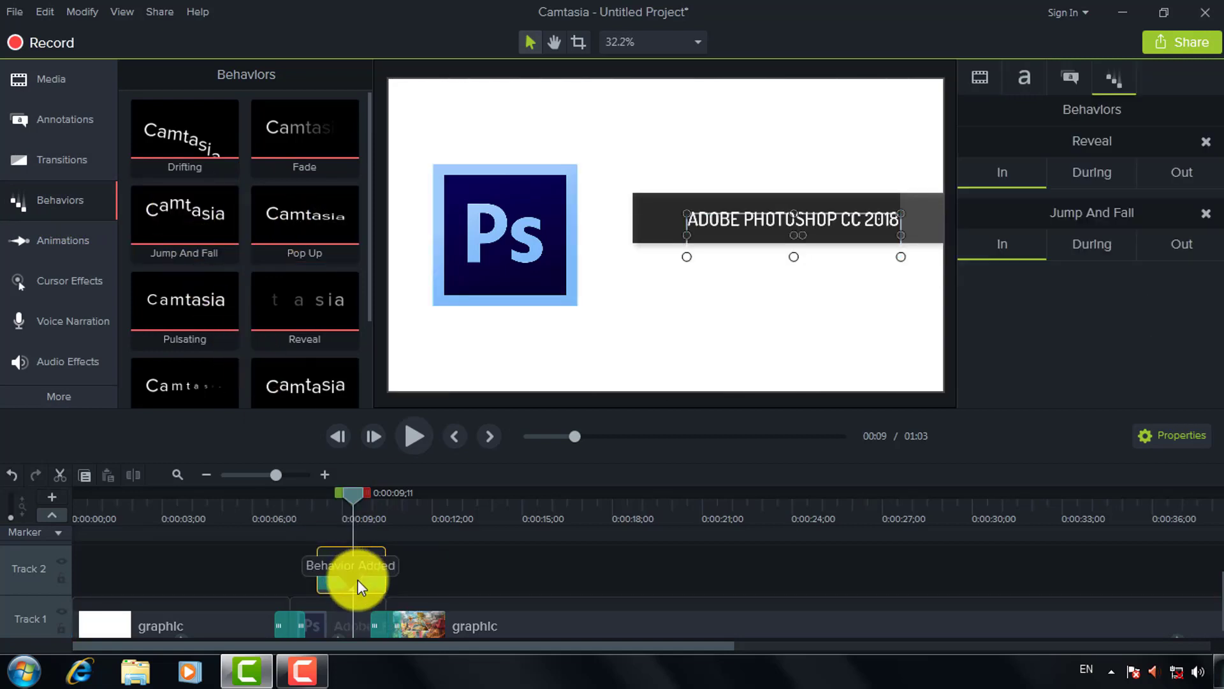
Step: Expand the callout's effects on the timeline and delete its Reveal behavior and Drop Shadow effect
click(297, 481)
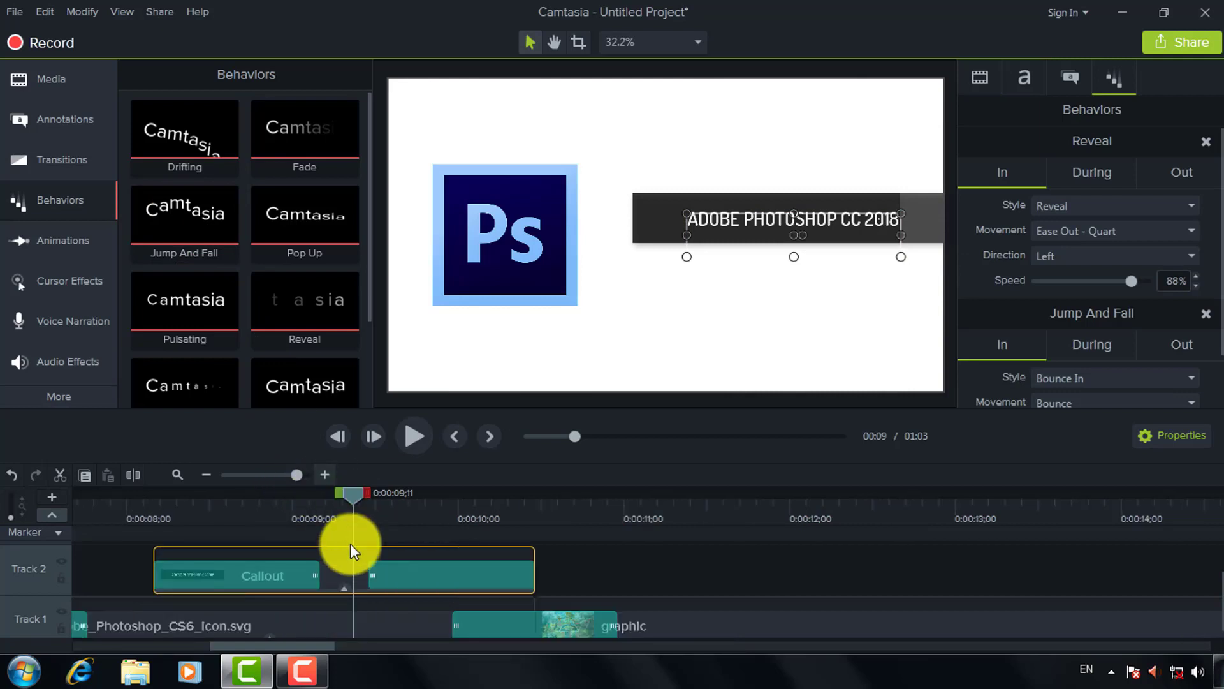
click(342, 587)
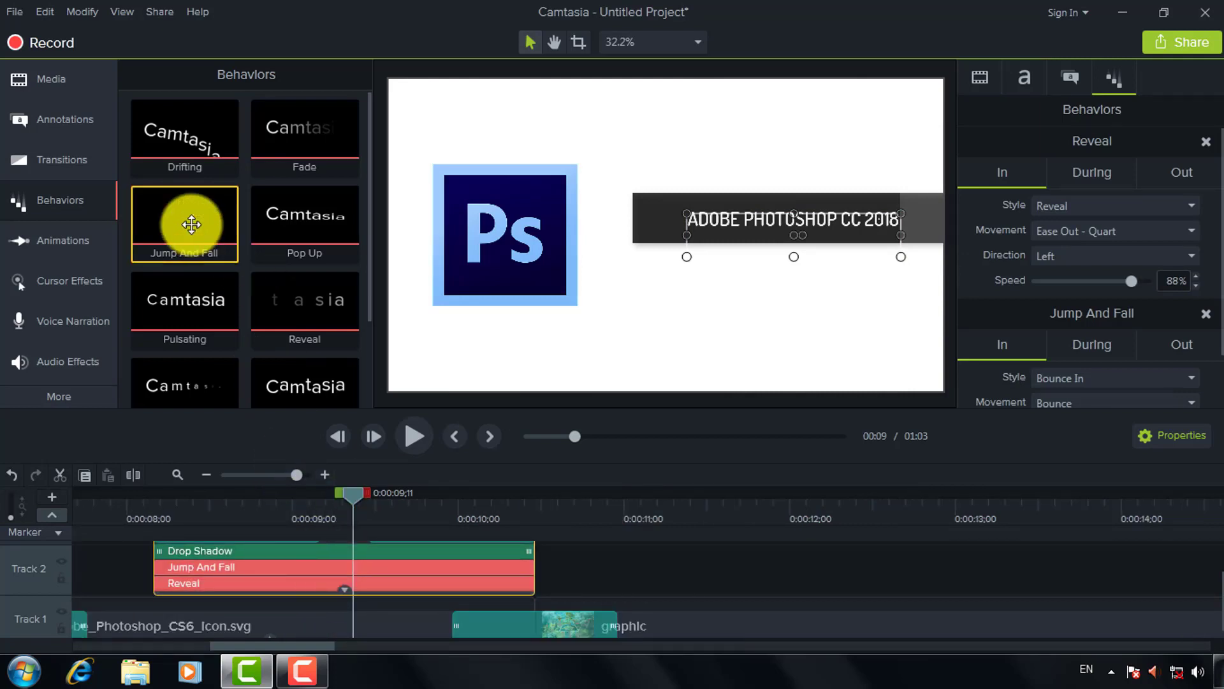
click(202, 583)
right_click(201, 583)
click(250, 541)
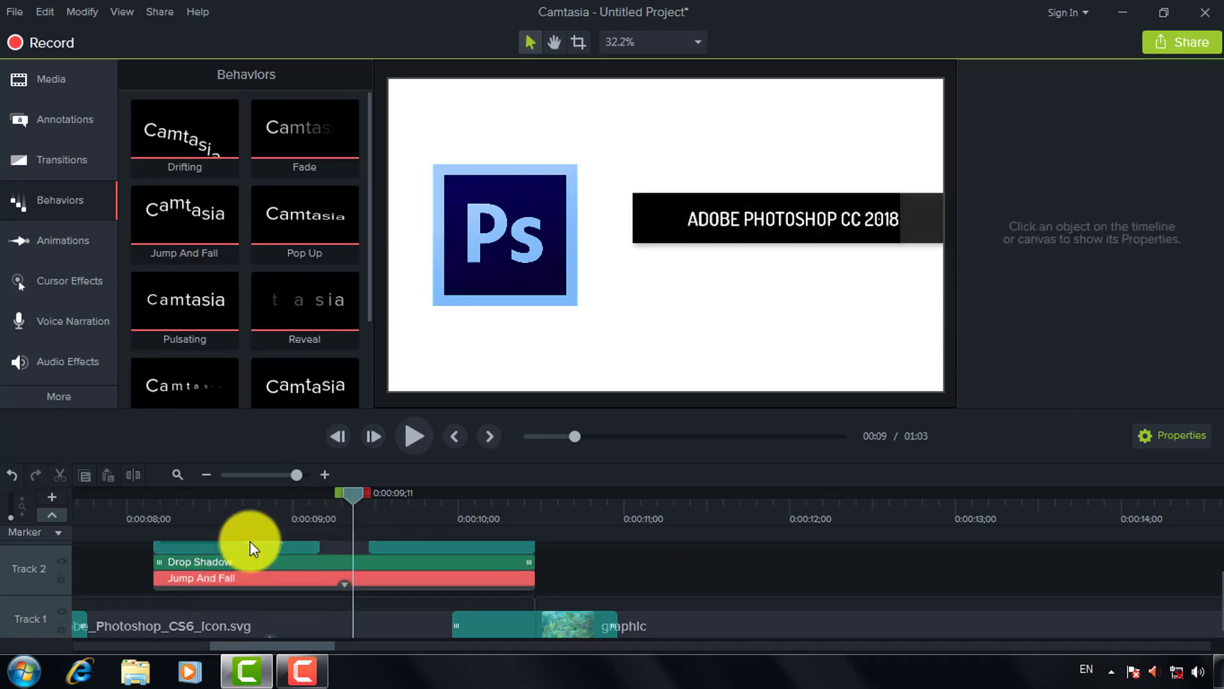
click(225, 566)
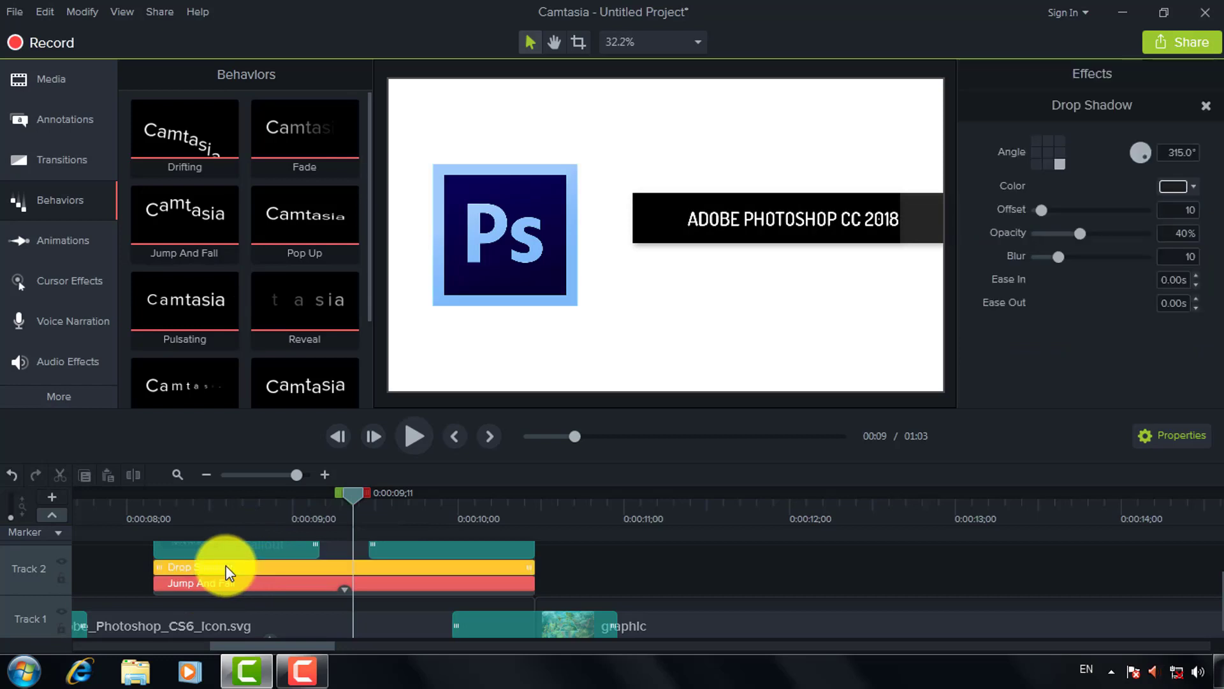
right_click(258, 571)
click(261, 596)
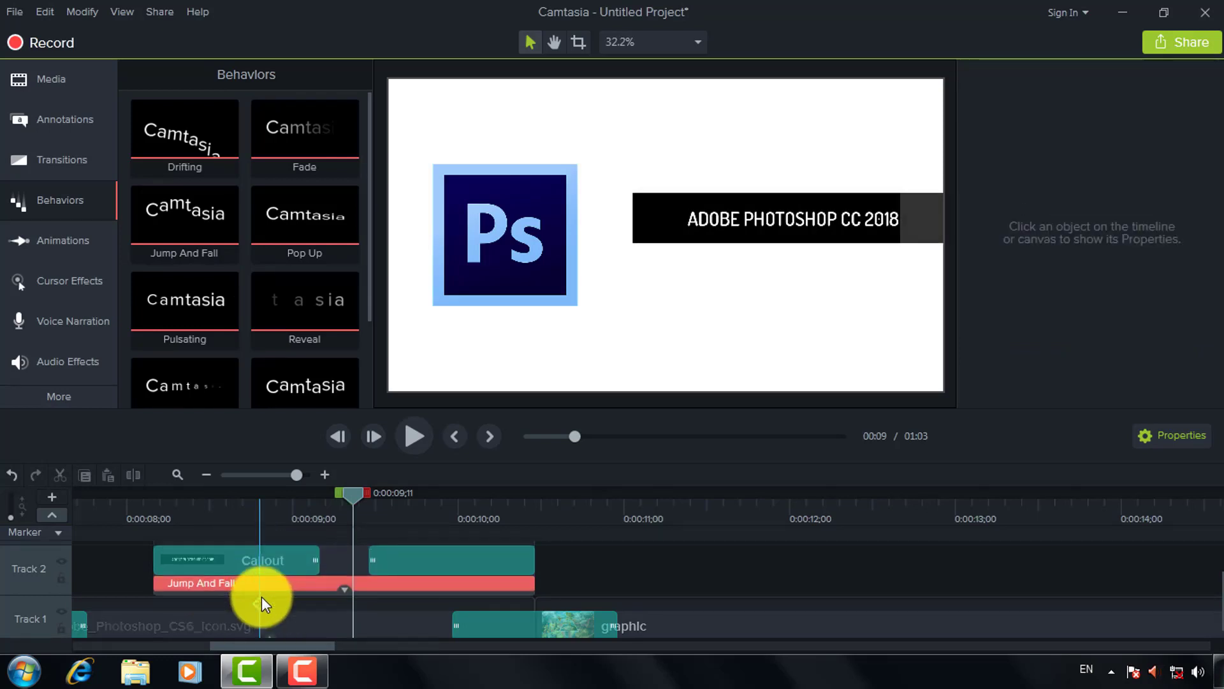
Step: Play back the project from the Photoshop icon clip to check the callout's animation and the transition into the graphic clip
click(216, 630)
click(413, 437)
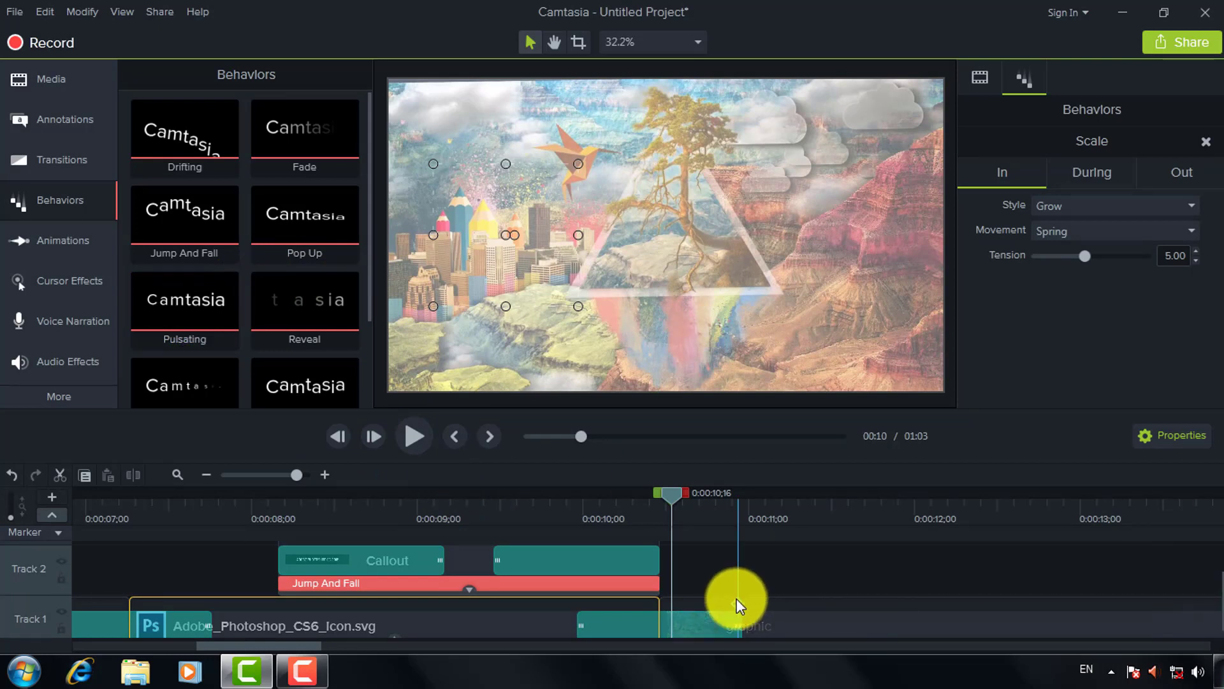
scroll(736, 598, down, 1)
drag(328, 597, 415, 620)
drag(503, 598, 514, 602)
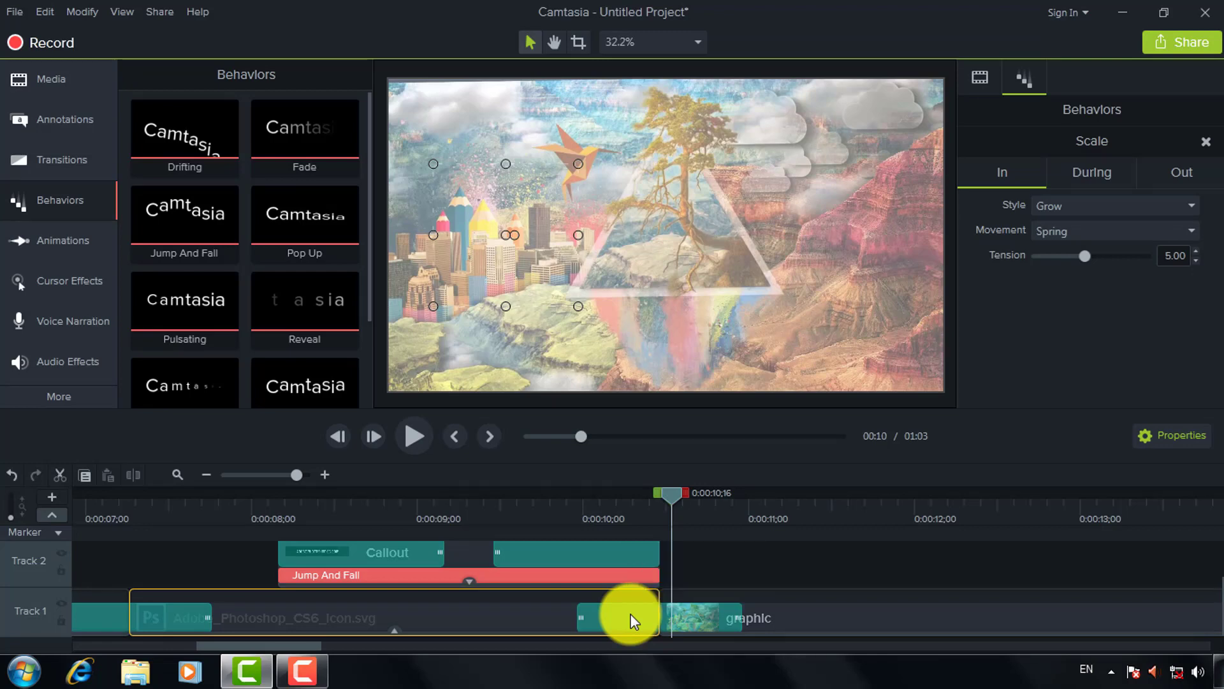
click(633, 620)
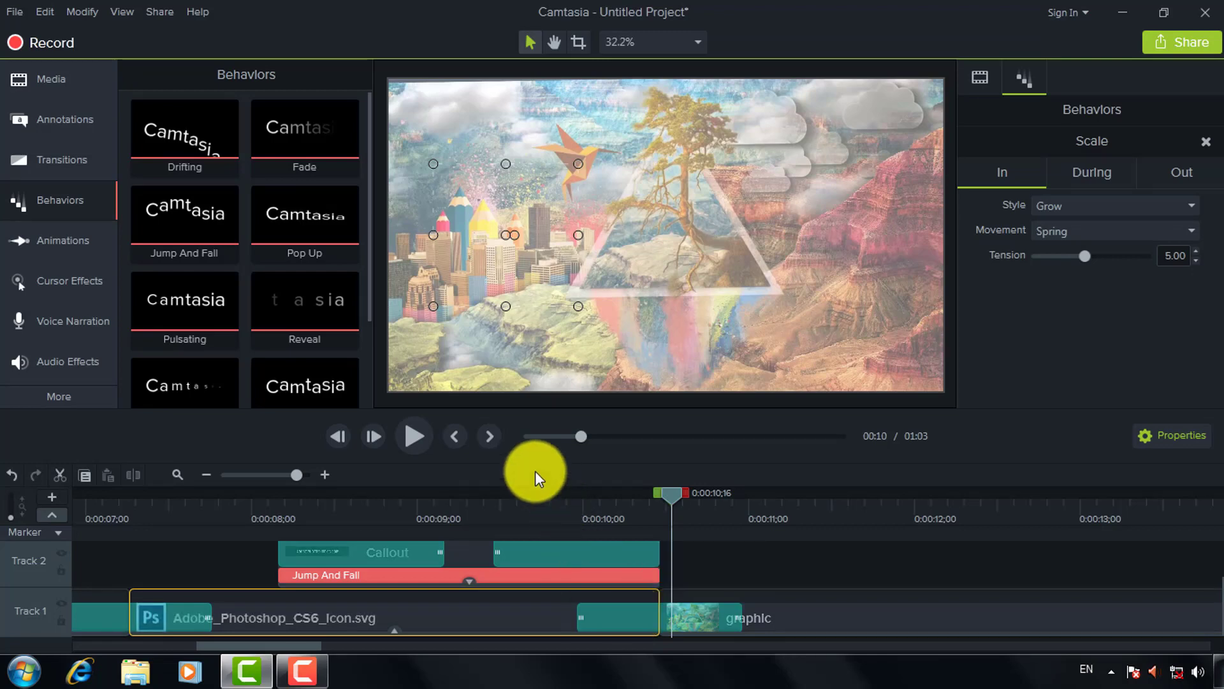
click(420, 449)
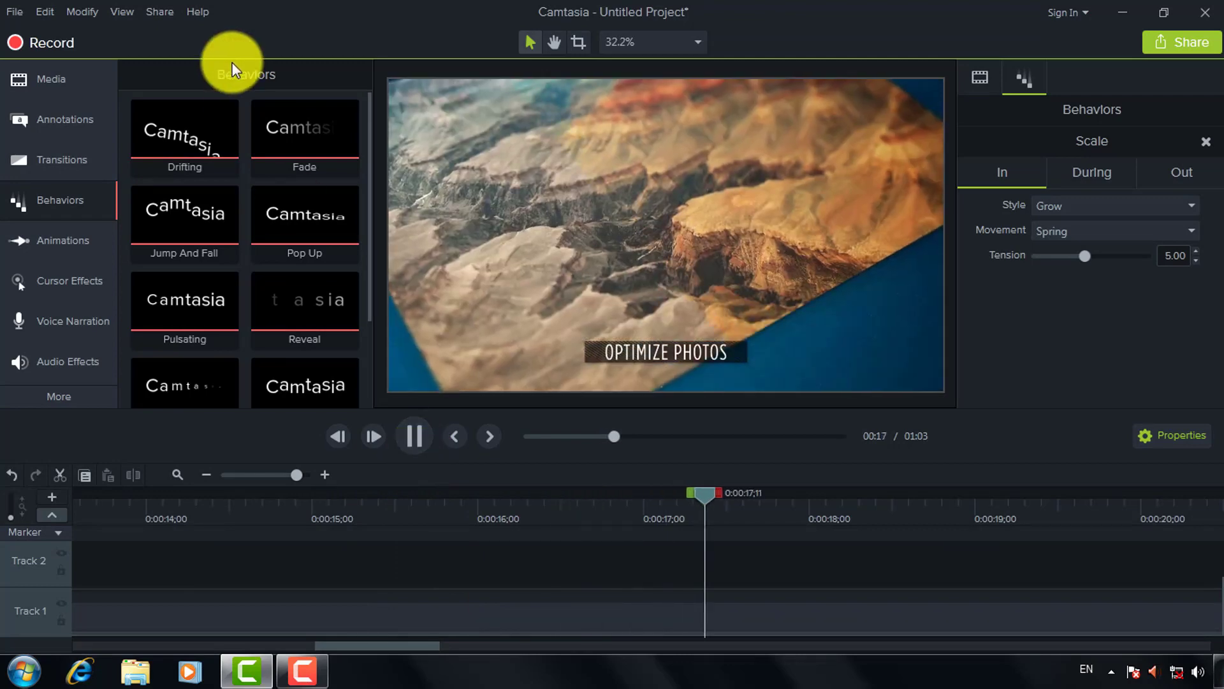
Step: Open the Media Bin and look through its logos and clips while the project plays
click(45, 82)
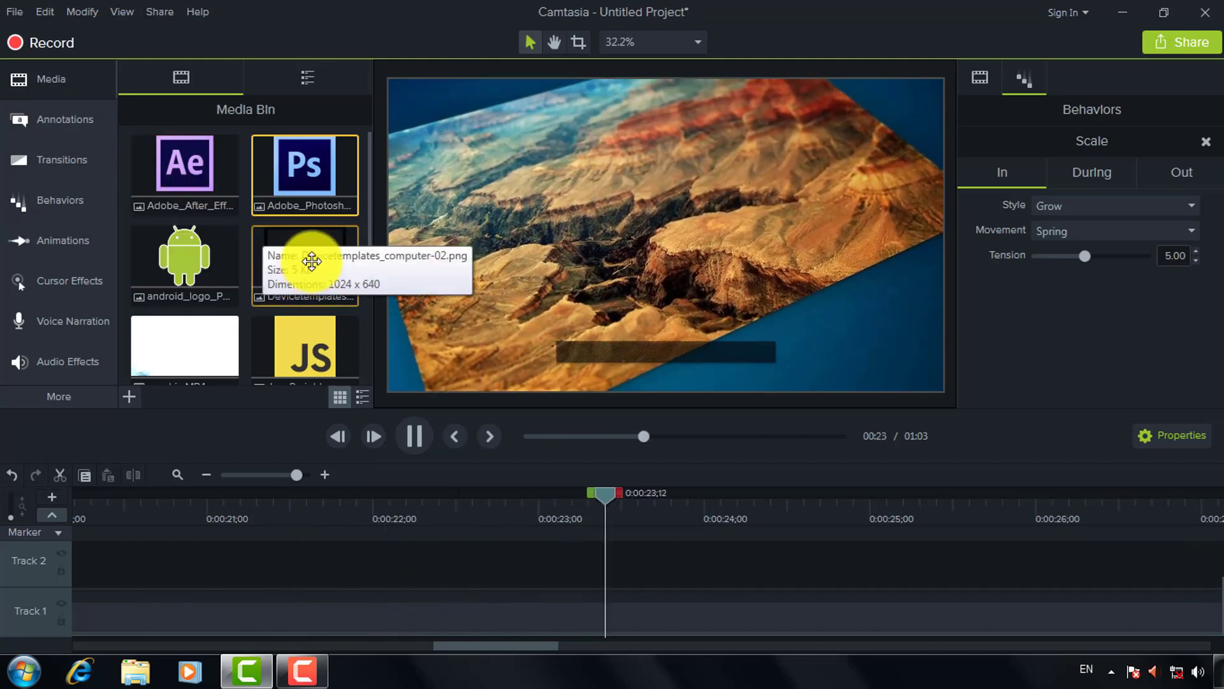
scroll(314, 288, down, 2)
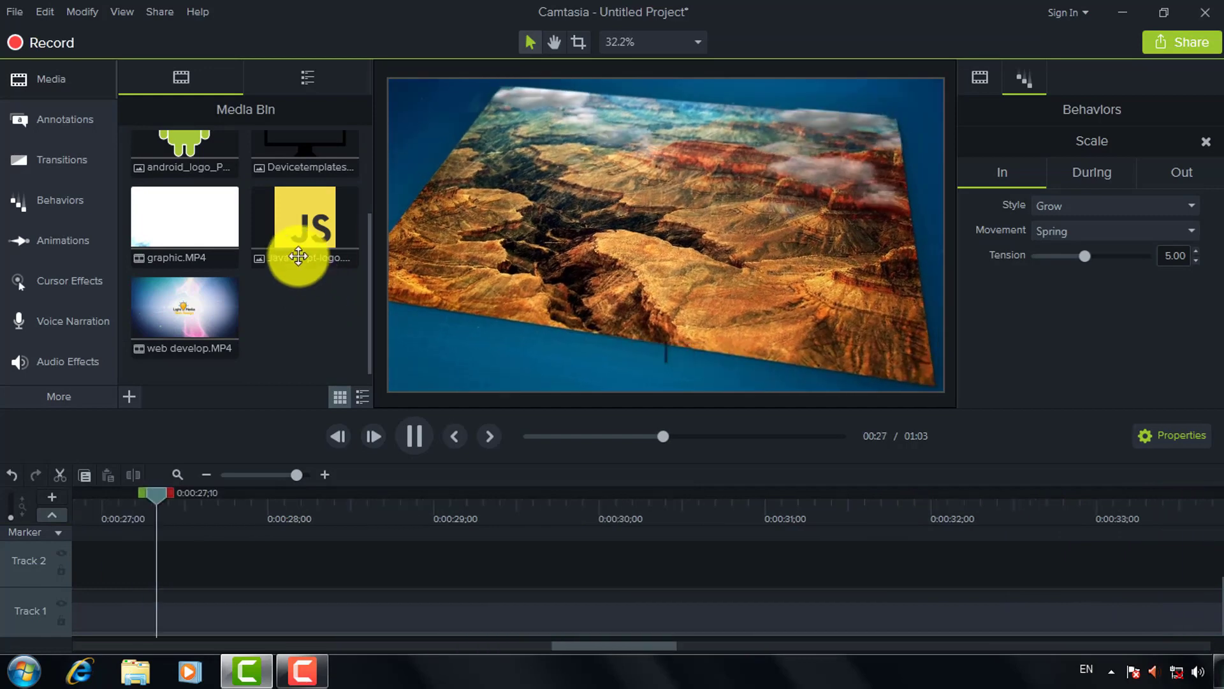
scroll(295, 254, up, 1)
scroll(294, 254, up, 2)
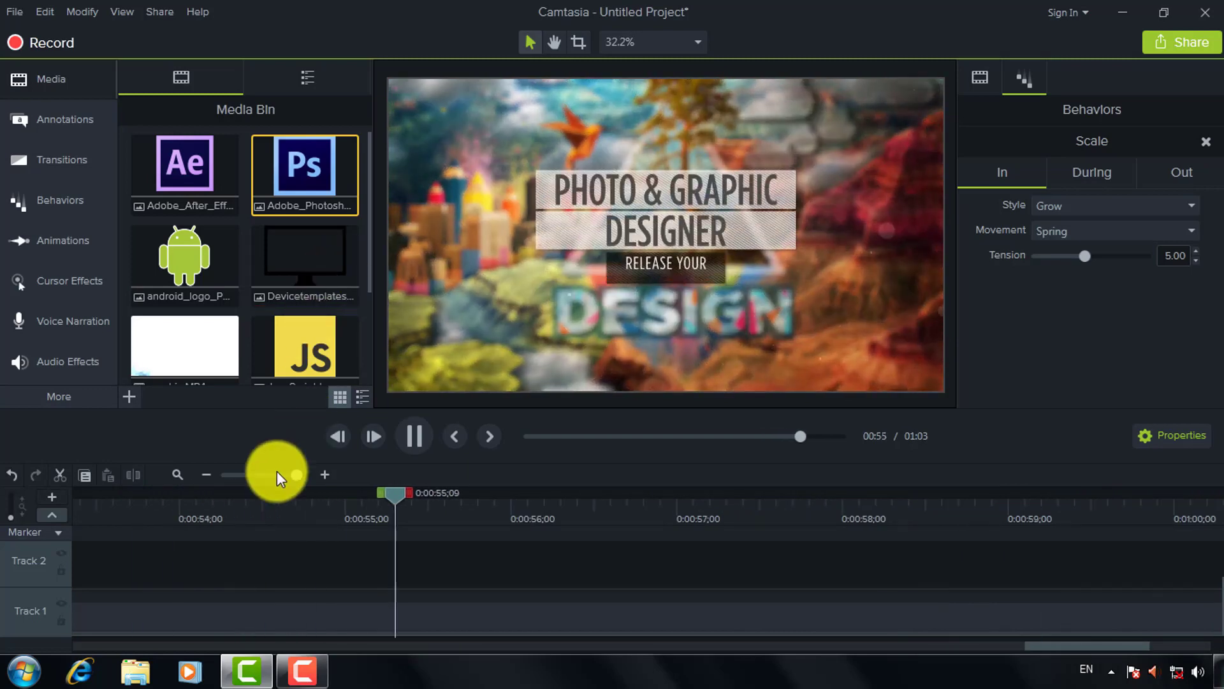
Step: Zoom out the timeline and split the graphic clip on Track 1 at 0:00:43;00
click(277, 474)
click(259, 480)
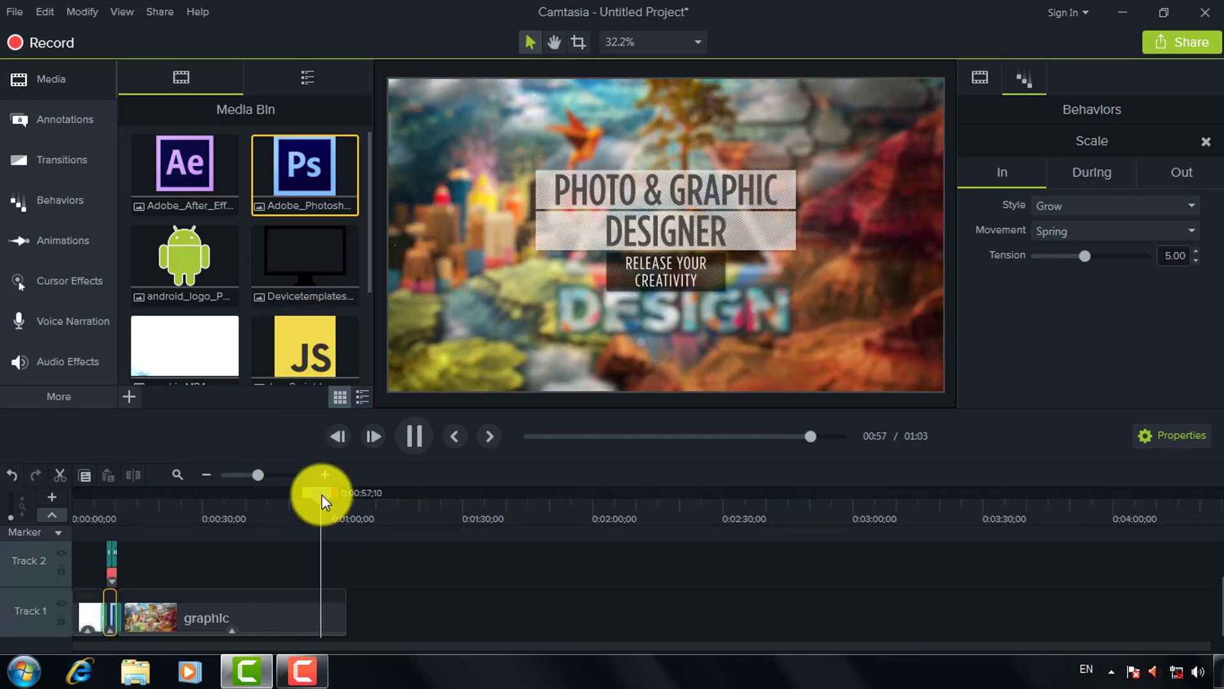
drag(321, 495, 273, 496)
click(255, 499)
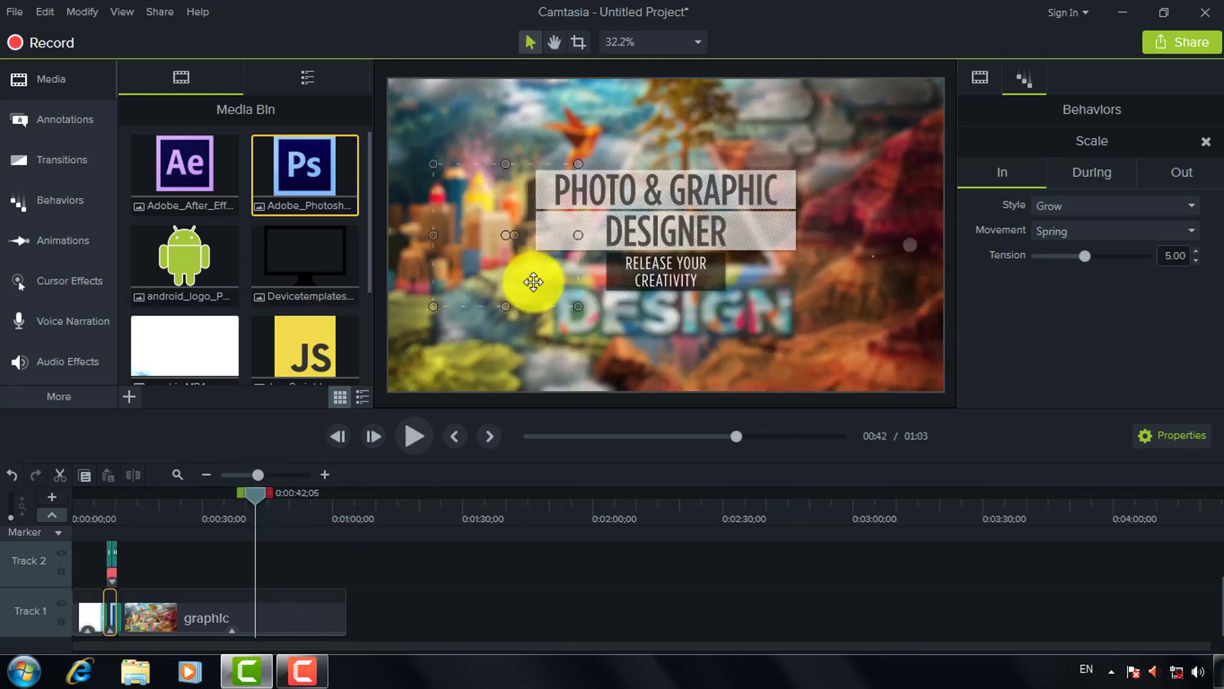
click(262, 605)
click(418, 441)
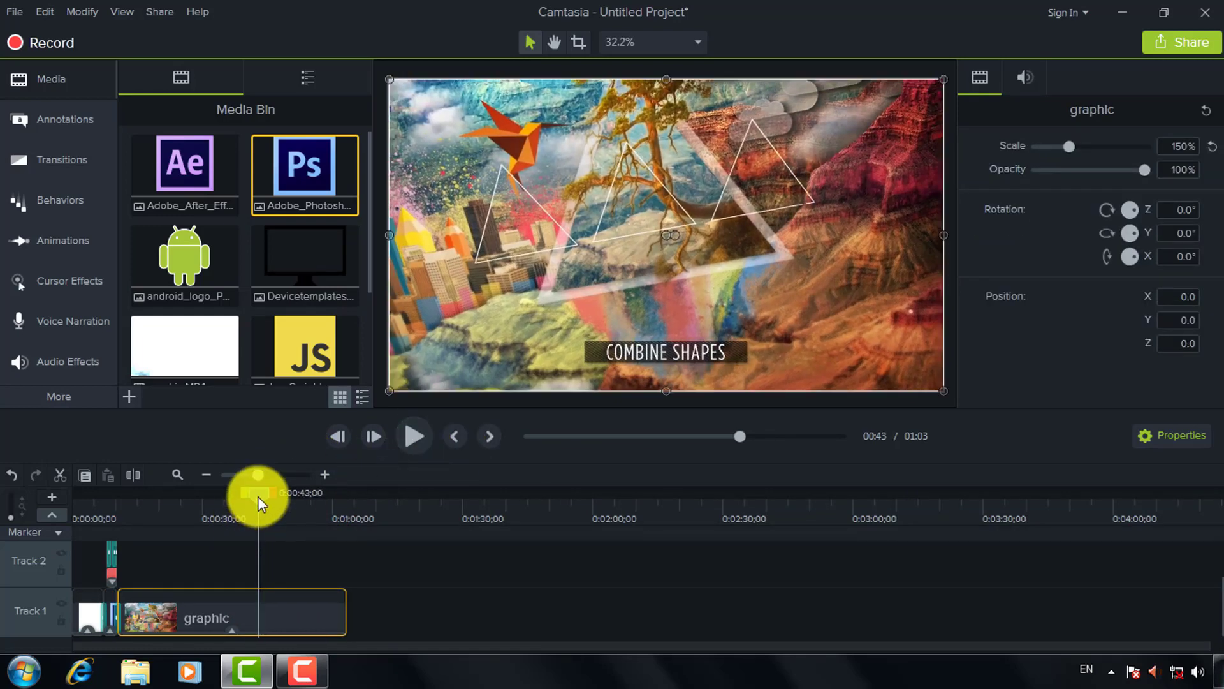
right_click(257, 497)
click(287, 512)
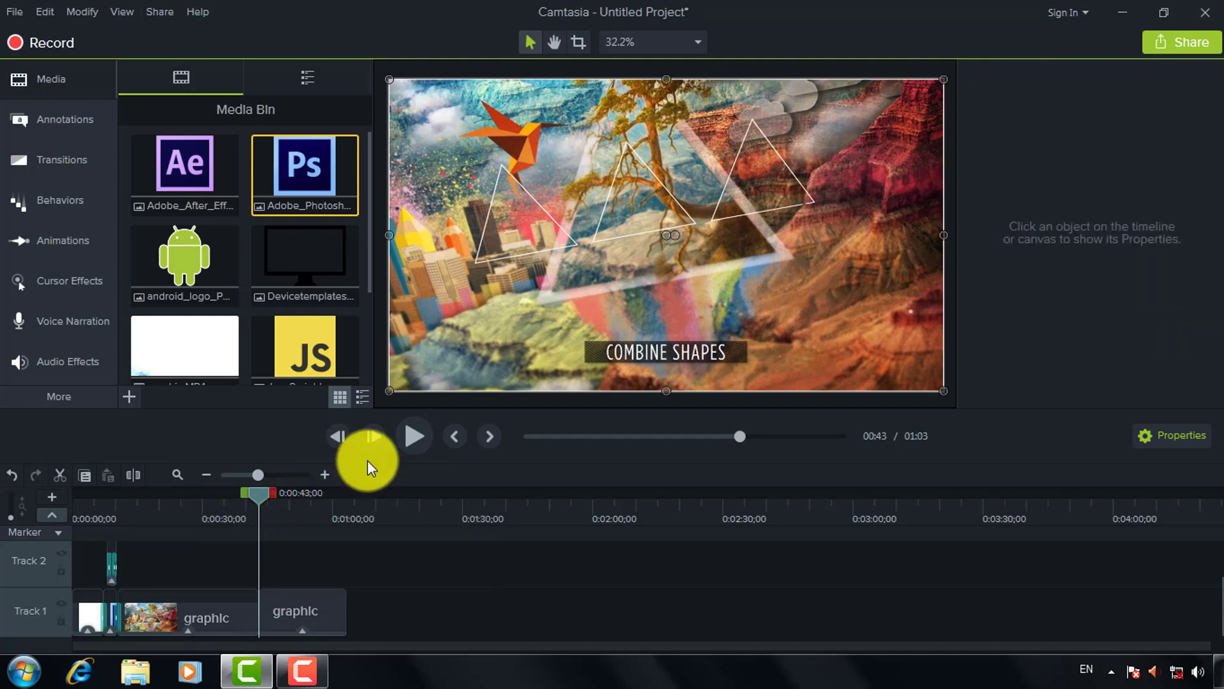
Step: Play back the project from the new split to find the end of the section to cut
click(411, 439)
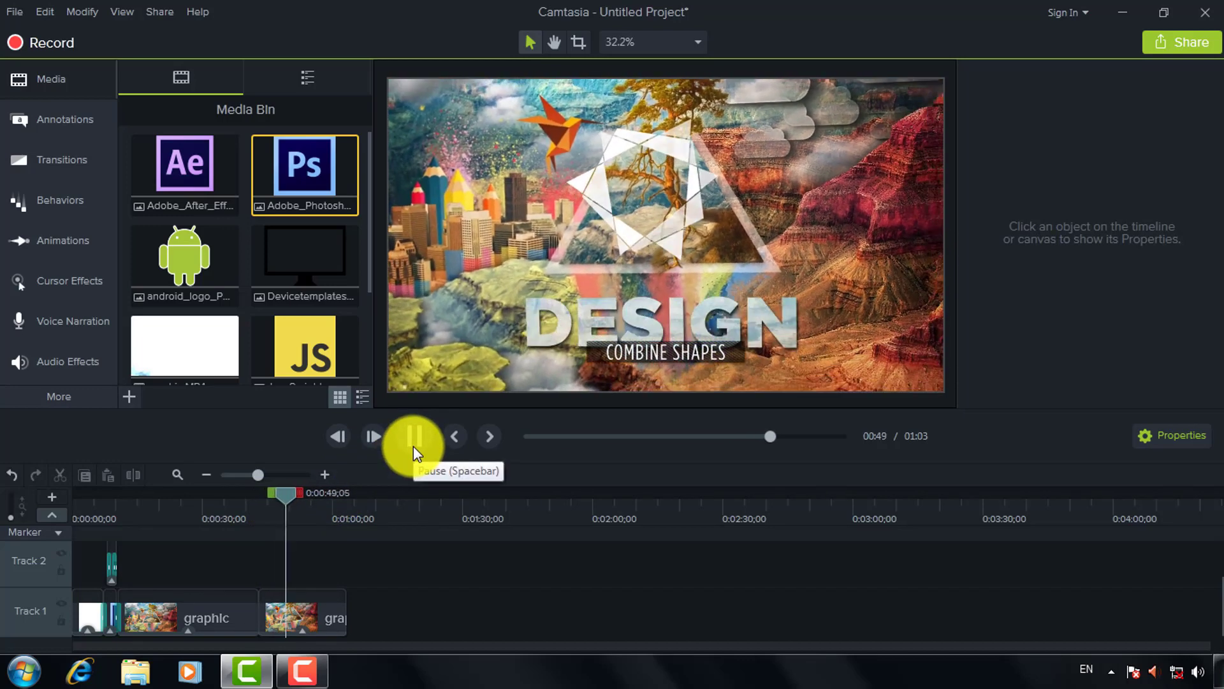
click(413, 446)
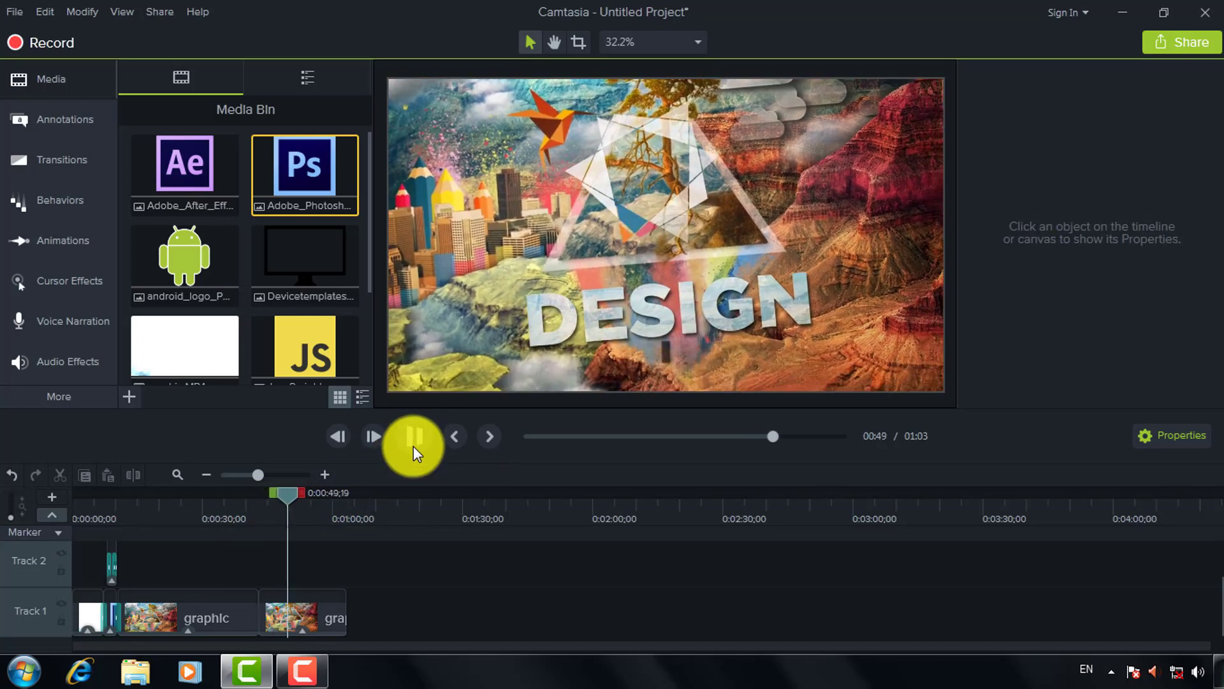
click(305, 602)
key(ctrl+m)
click(296, 613)
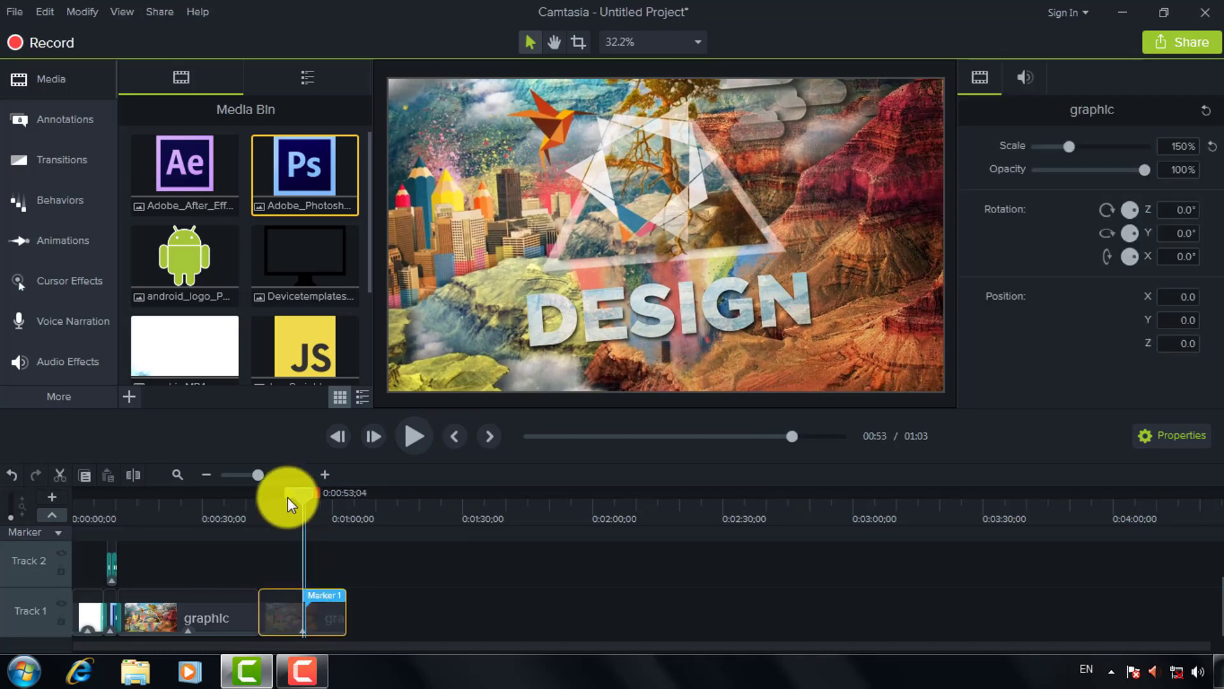
click(319, 594)
right_click(319, 595)
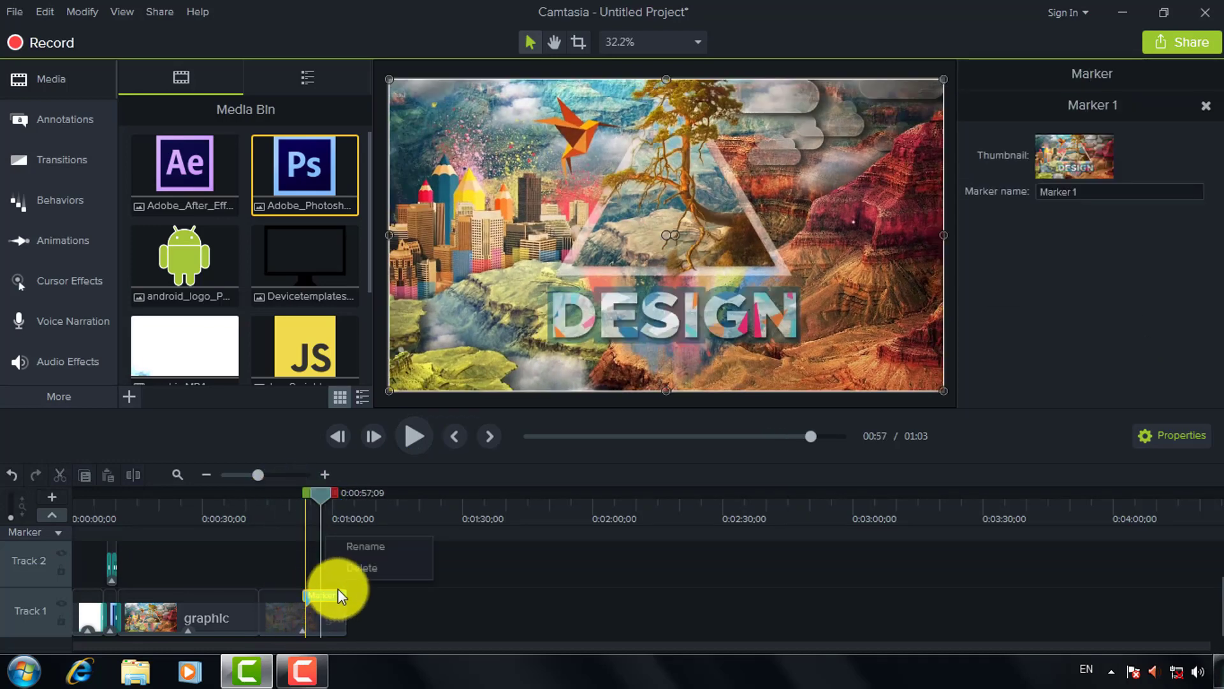
click(357, 569)
Step: Split the last graphic segment on Track 1 again at 0:00:48;24
drag(310, 499, 286, 498)
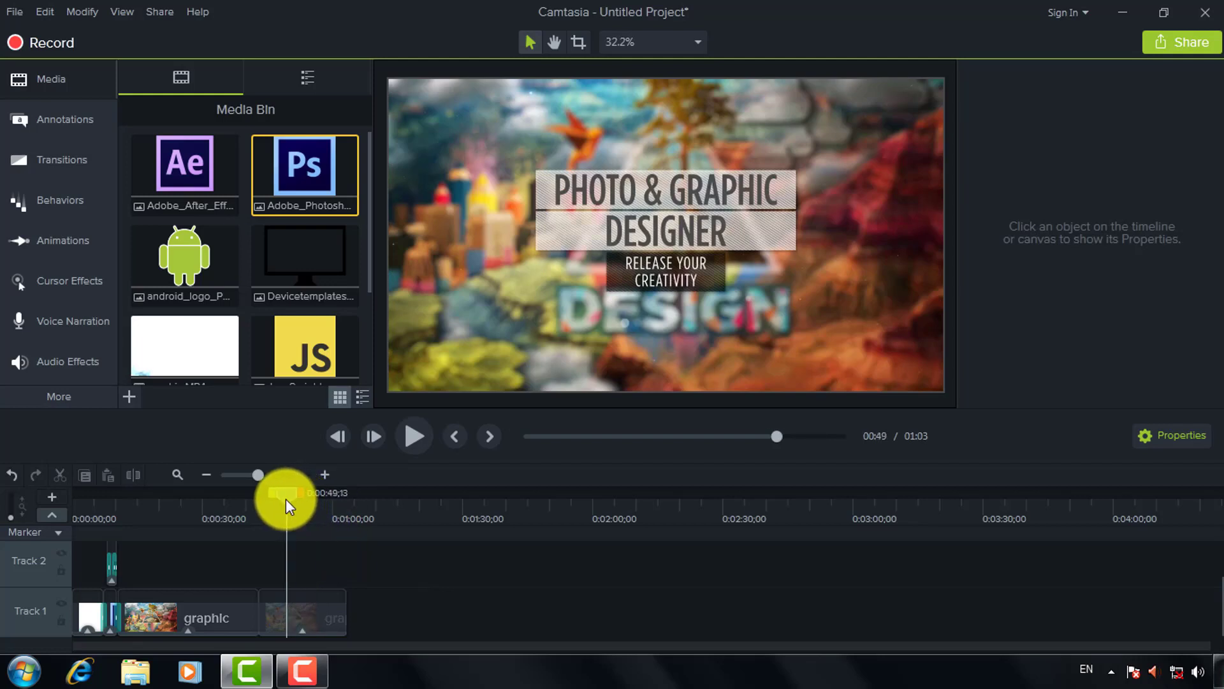
click(279, 616)
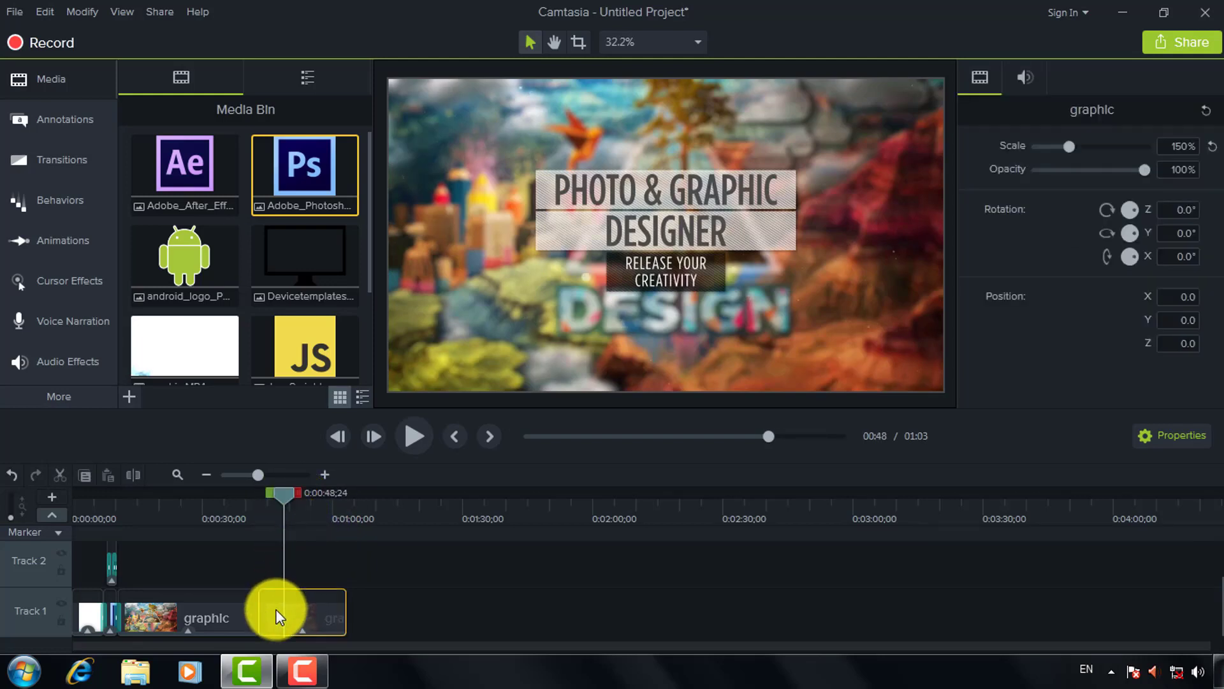
right_click(288, 499)
click(322, 512)
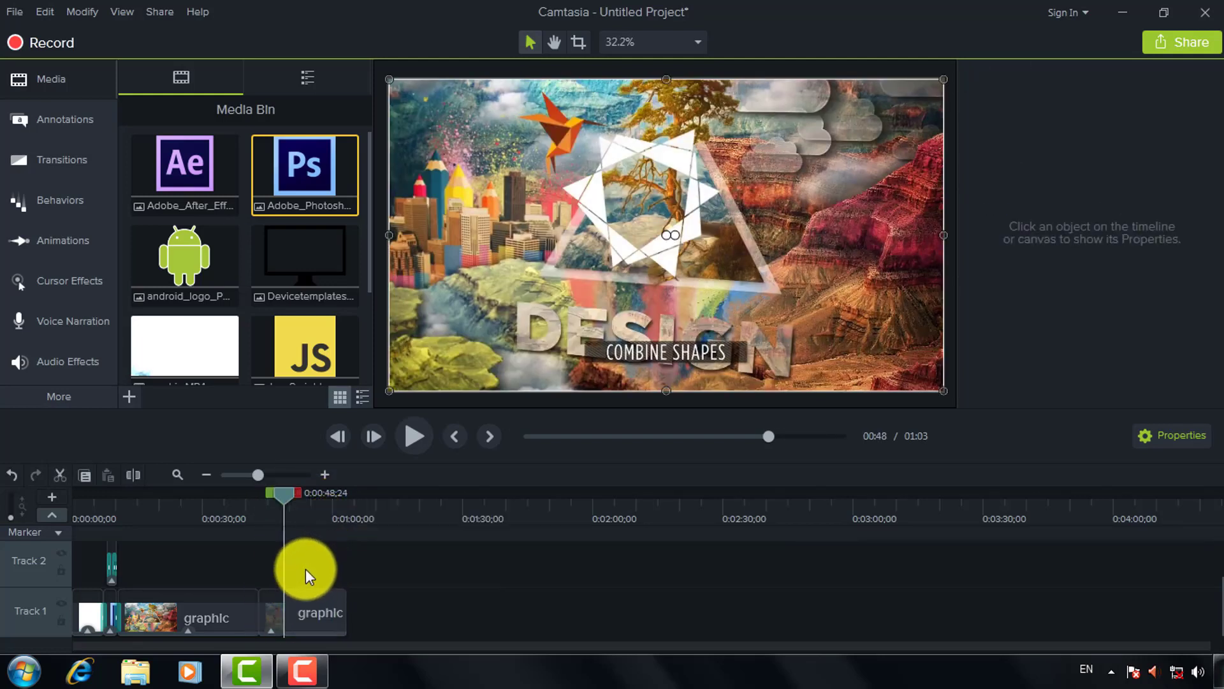
Step: Delete the short graphic segment between the two splits and move the last segment against the preceding clip to close the gap
click(264, 616)
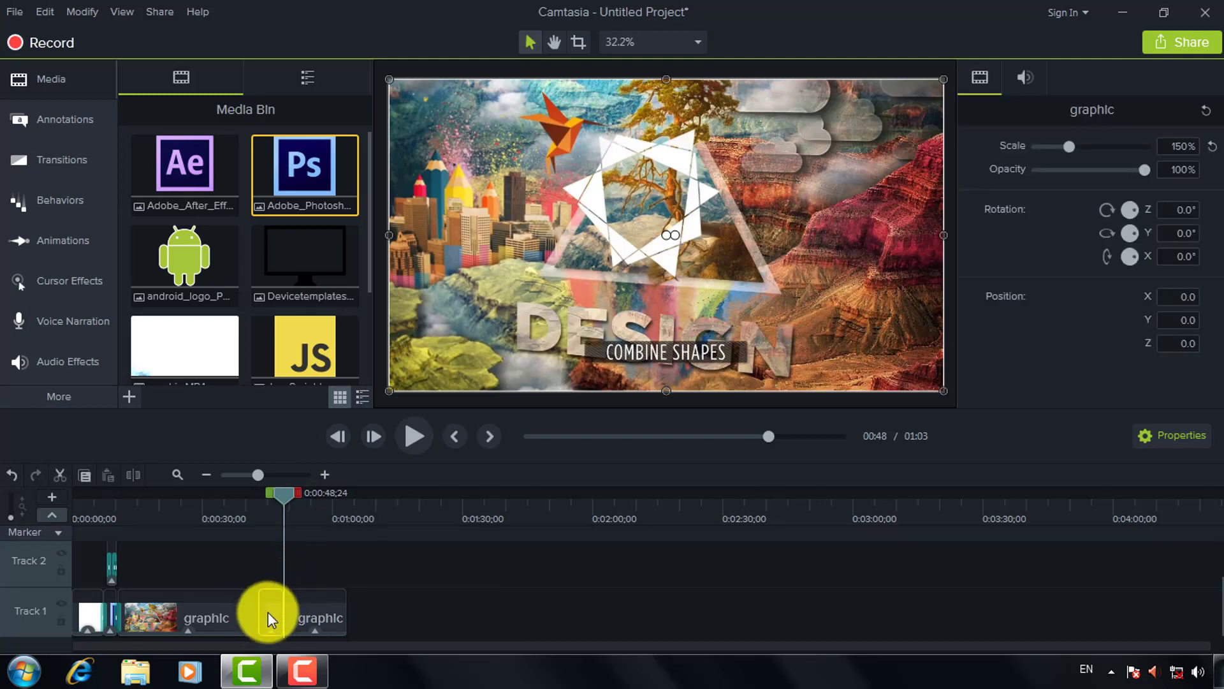
key(Delete)
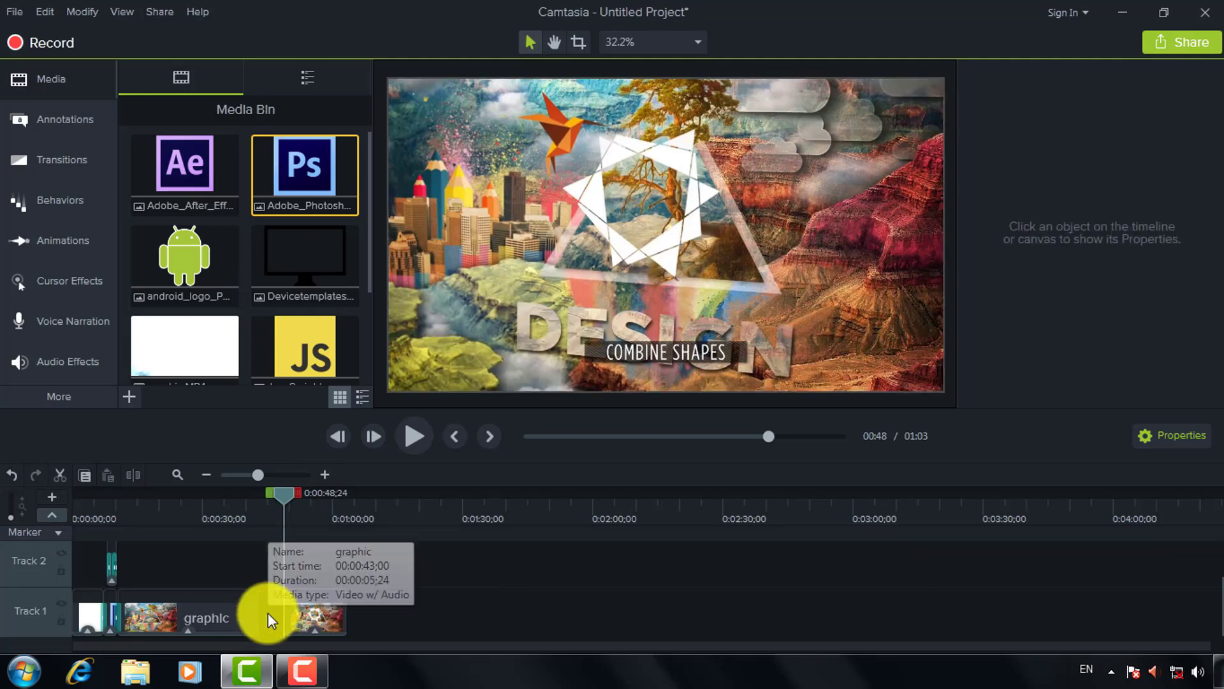
drag(322, 616, 276, 611)
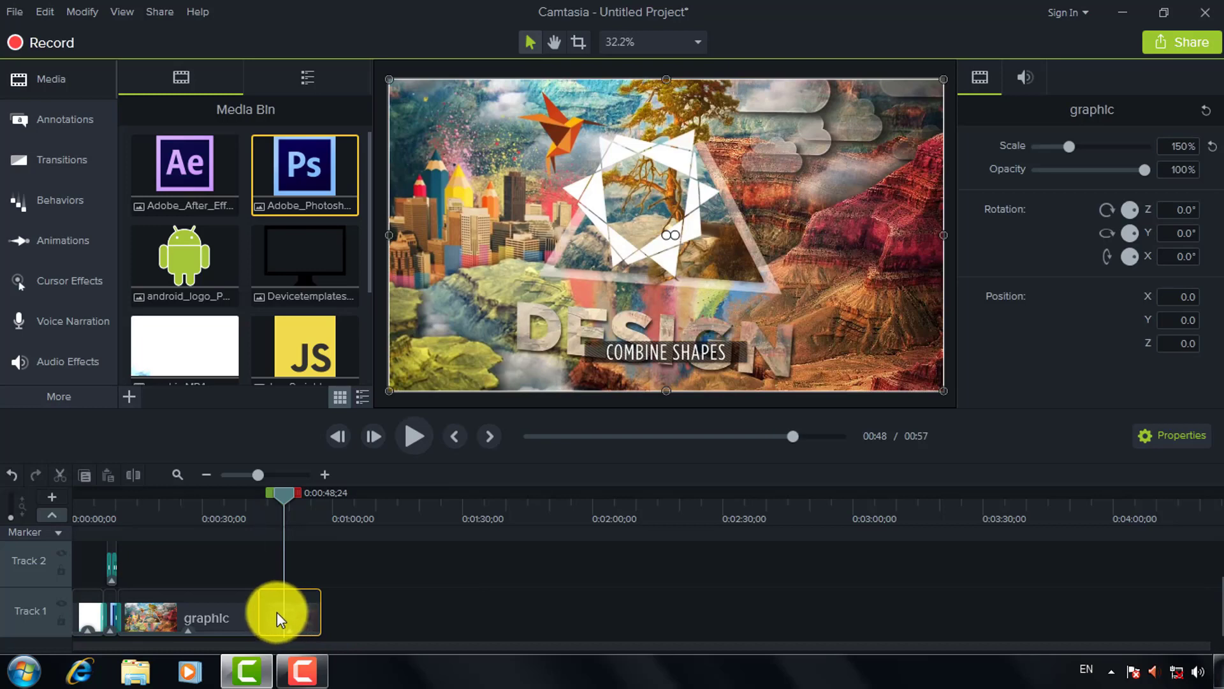